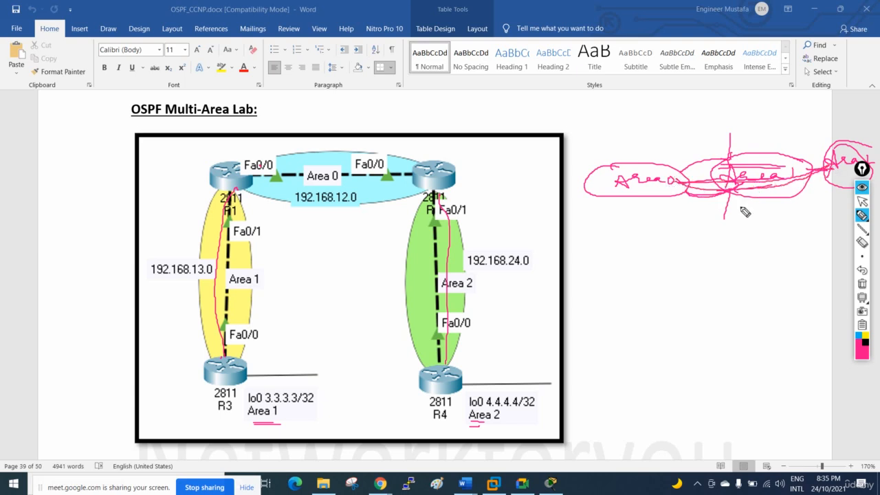
Step: Clear the existing pen annotations and handwrite PT, GNS3 and EVE beside the topology diagram
left_click(863, 286)
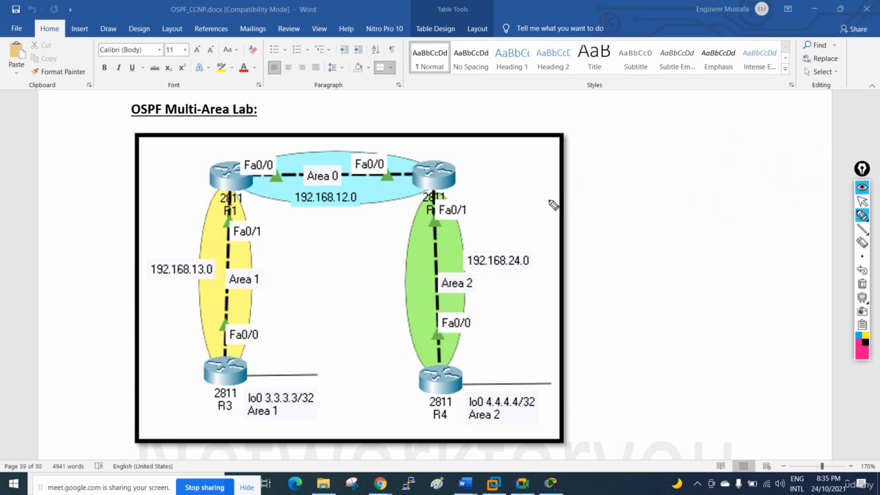
mouse_move(599, 201)
left_mouse_down()
mouse_move(596, 210)
mouse_move(606, 211)
mouse_move(597, 226)
mouse_move(596, 210)
mouse_move(631, 195)
mouse_move(614, 250)
mouse_move(668, 231)
mouse_move(651, 247)
left_mouse_up()
mouse_move(665, 230)
left_mouse_down()
mouse_move(673, 231)
mouse_move(666, 246)
left_mouse_up()
left_click_drag(634, 281, 646, 299)
left_click_drag(631, 290, 645, 278)
mouse_move(651, 282)
left_mouse_down()
mouse_move(662, 293)
mouse_move(670, 281)
left_mouse_up()
mouse_move(673, 281)
left_mouse_down()
mouse_move(675, 296)
mouse_move(685, 278)
left_mouse_up()
left_click_drag(675, 287, 686, 292)
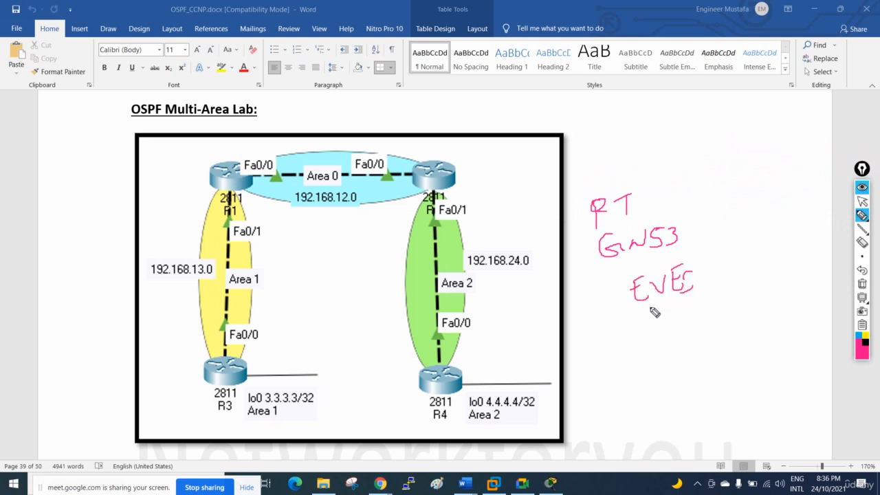
left_click_drag(645, 311, 685, 300)
Step: Erase all handwritten annotations and switch to Cisco Packet Tracer with the normal pointer active
left_click(862, 283)
left_click(861, 200)
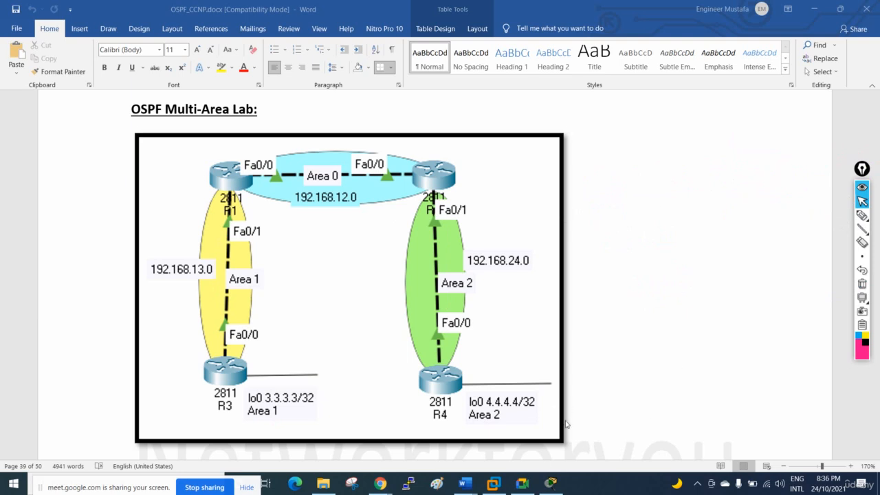
left_click(551, 483)
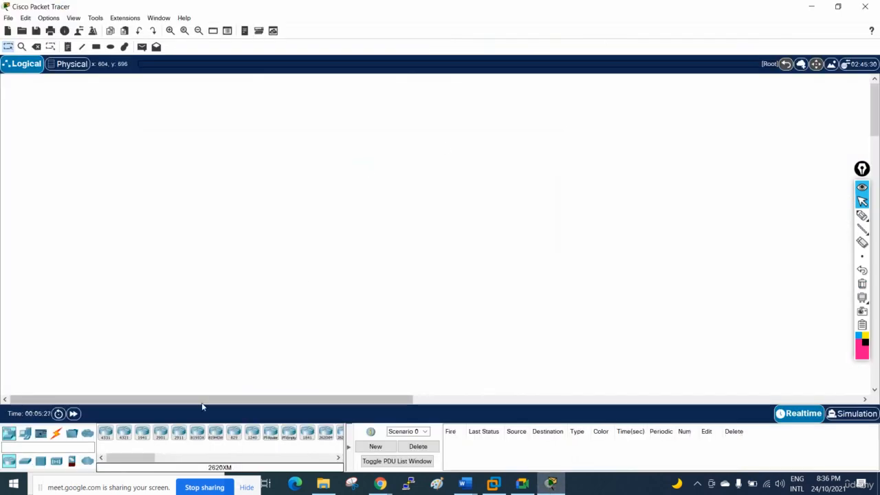
Step: Place four 2811 routers in the empty logical workspace, arranged as the corners of a rectangle
left_click_drag(146, 457, 182, 467)
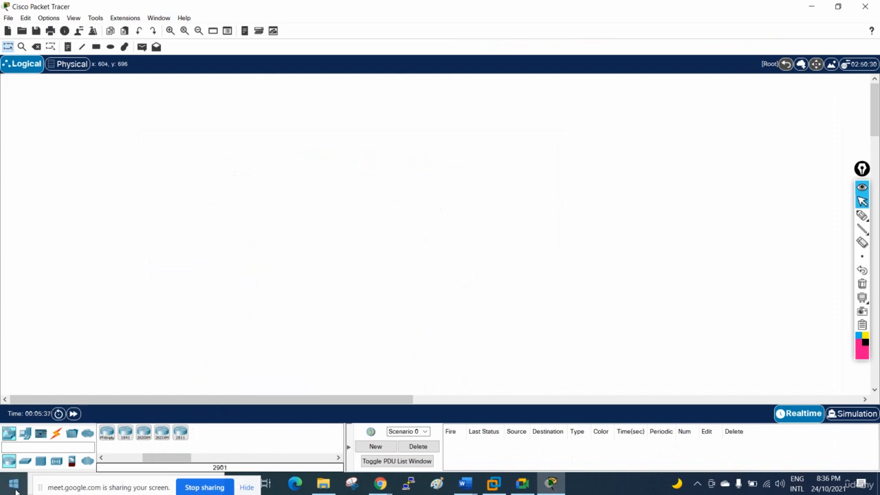
left_click(180, 433)
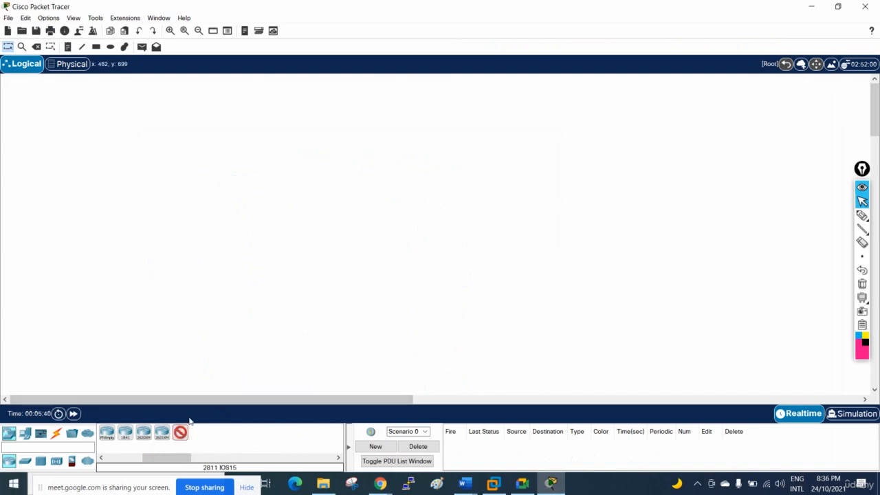
left_click(132, 303)
left_click(122, 135)
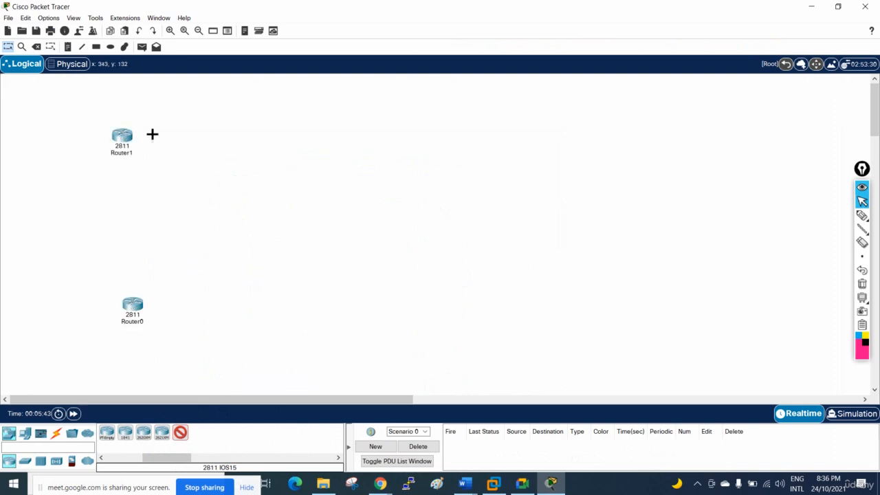
left_click(316, 131)
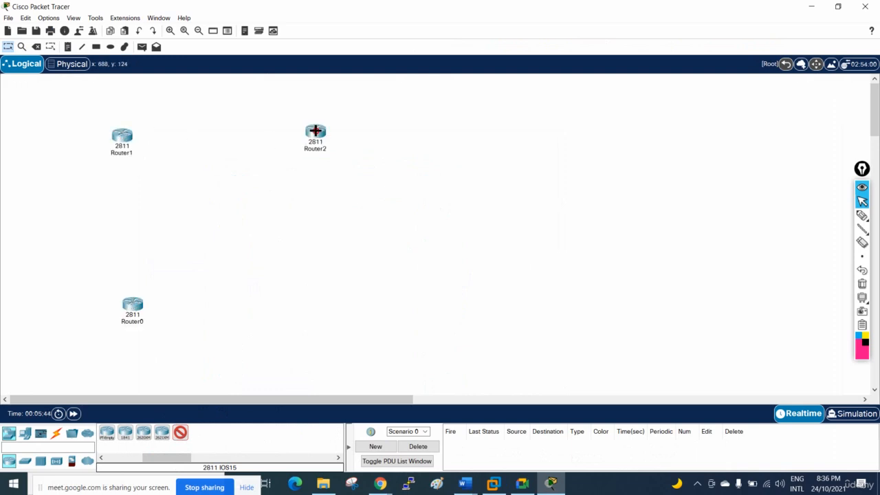
left_click(312, 310)
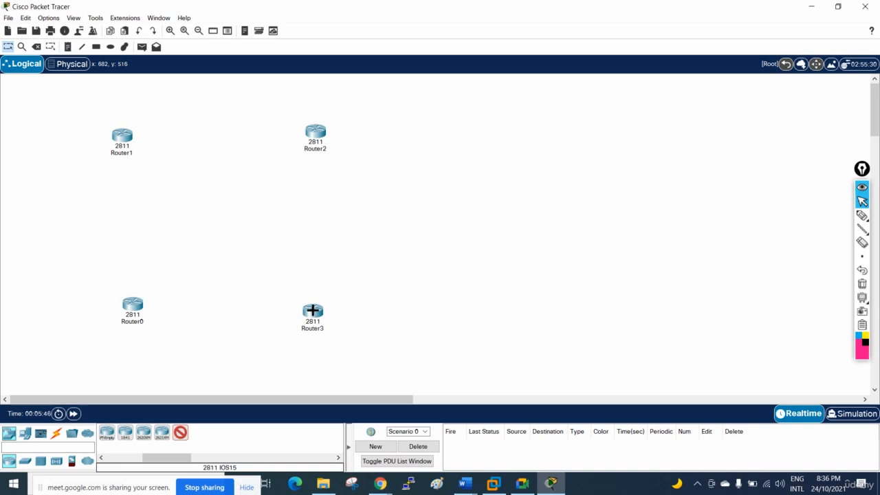
key("Escape")
Step: Shift all four routers up and to the left together, and align Router1 above Router0
left_click_drag(107, 118, 392, 341)
left_click_drag(322, 317, 305, 286)
left_click(170, 30)
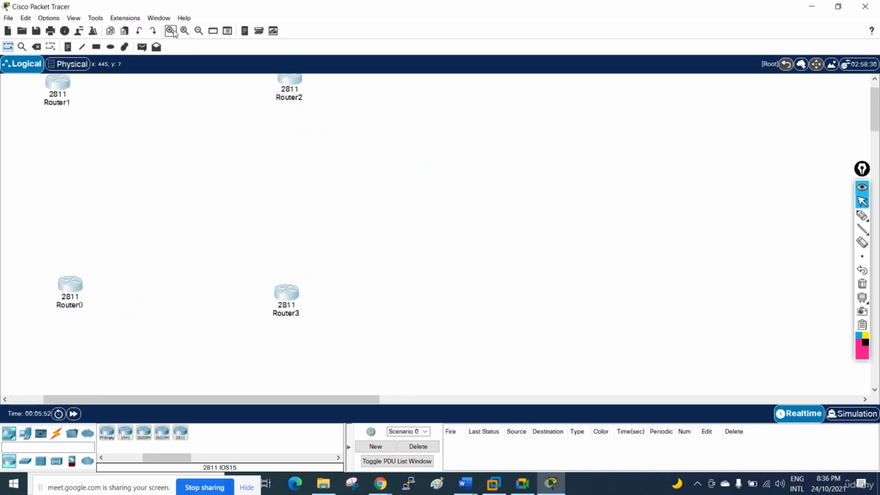
left_click(170, 30)
left_click(170, 31)
left_click_drag(236, 399, 194, 399)
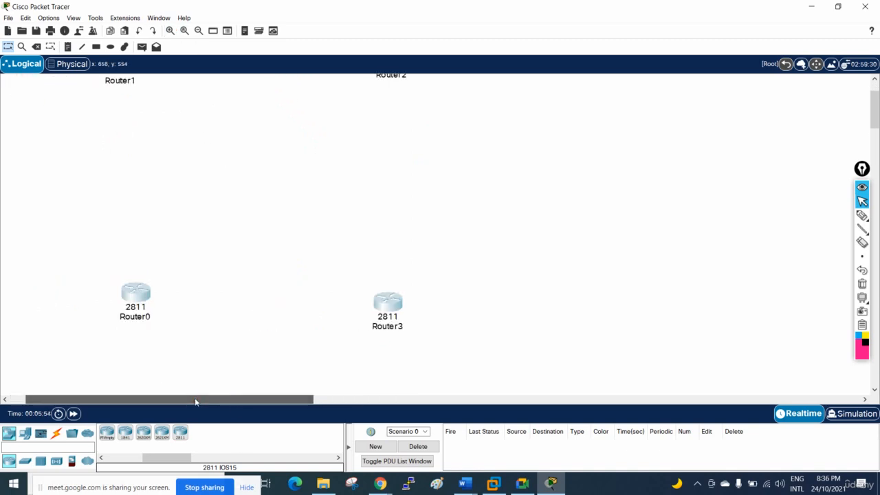
scroll(265, 356, "up", 2)
left_click_drag(114, 106, 156, 108)
Step: Rename the upper routers R1 and R2 and the lower routers R3 and R4, from left to right
left_click(148, 127)
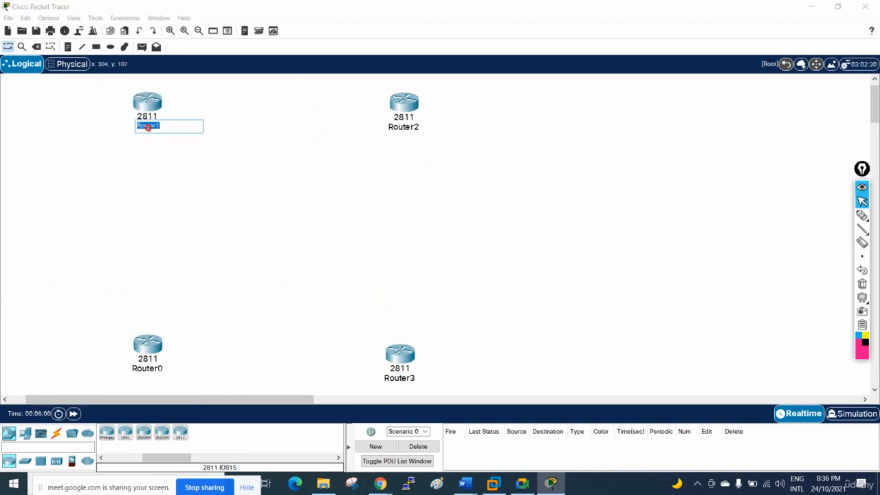
type("R1")
left_click(403, 127)
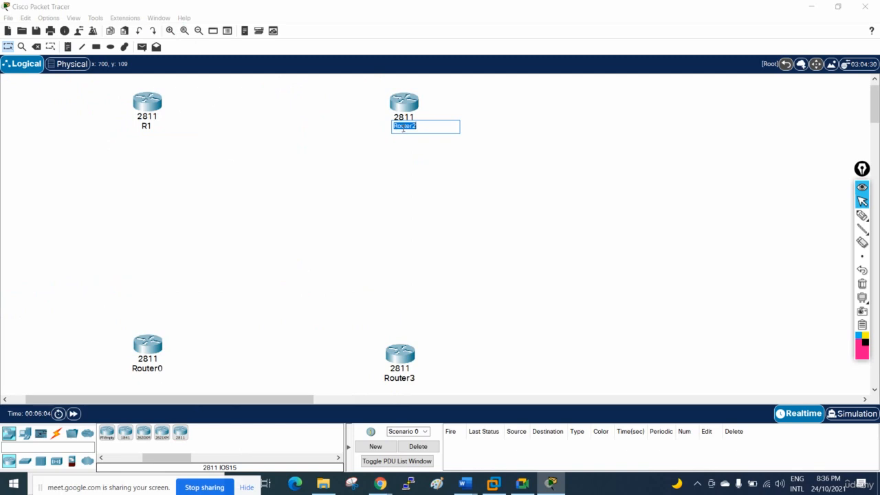
type("R2")
left_click(154, 367)
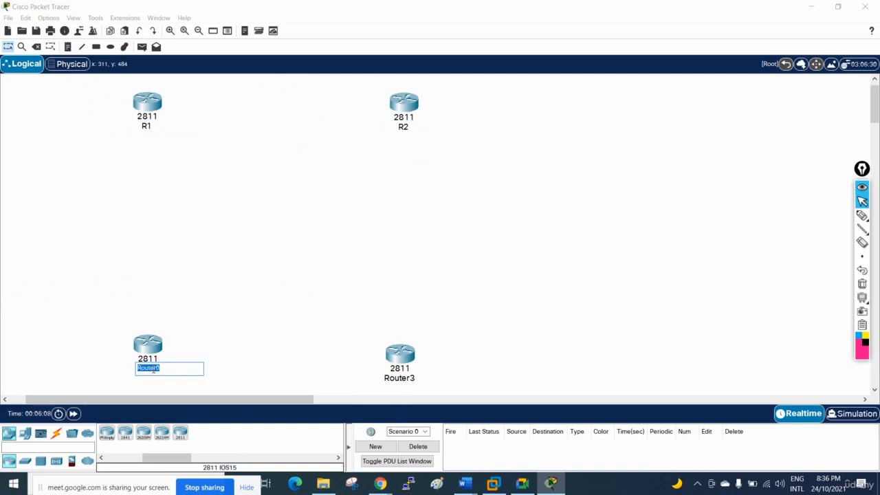
type("R3")
left_click(403, 376)
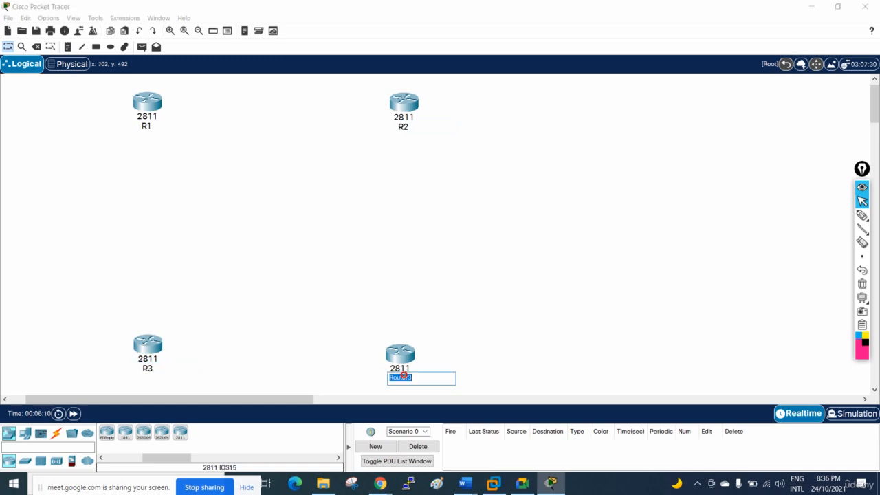
type("R4")
left_click(633, 337)
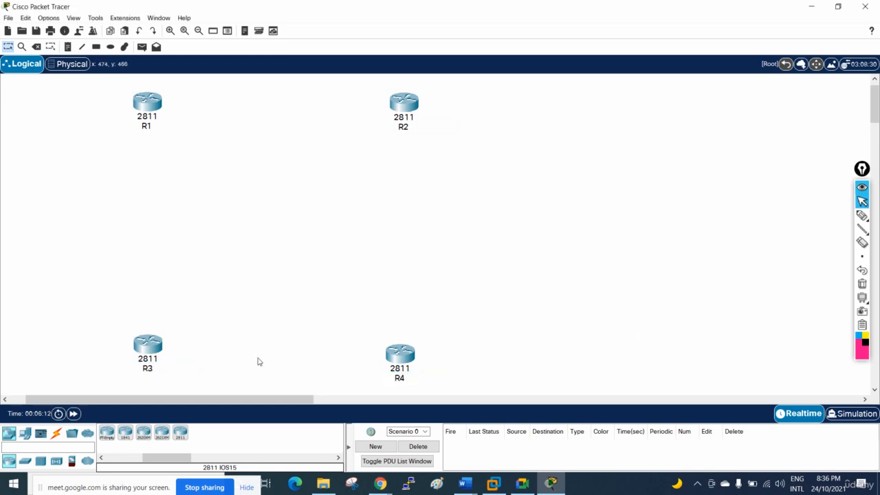
Step: Move R3 and R4 closer to the upper routers and link R1 to R2, R1 to R3 and R2 to R4 with automatically chosen cables
left_click_drag(147, 346, 137, 221)
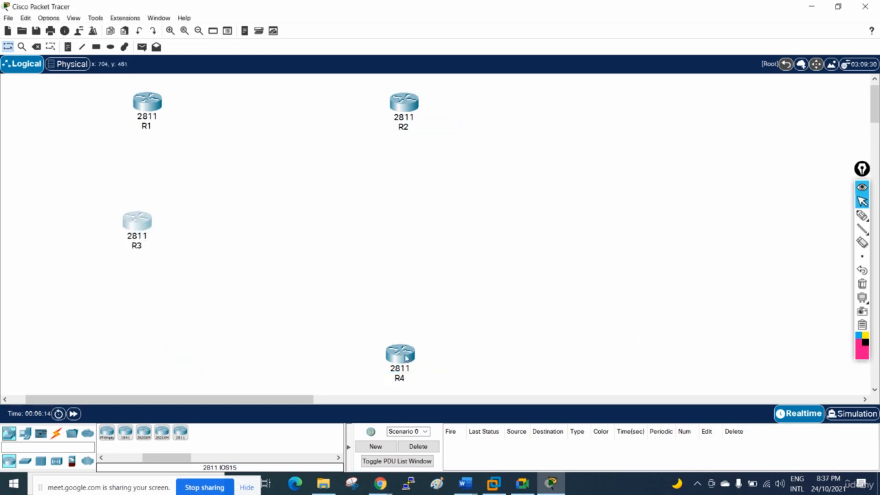
left_click_drag(406, 355, 405, 220)
left_click(56, 433)
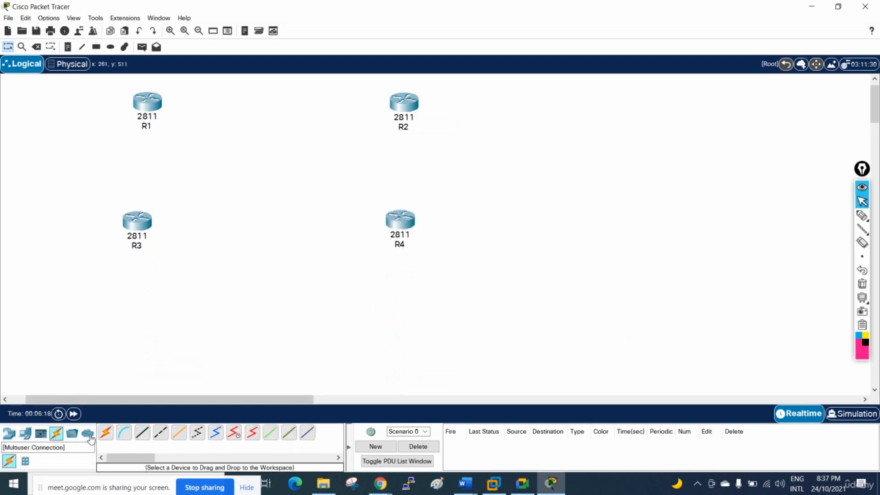
left_click(107, 436)
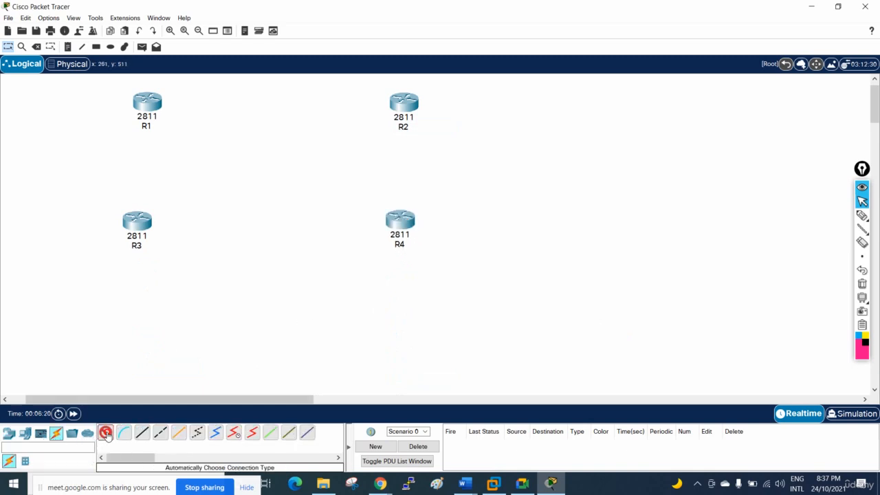
left_click(159, 102)
left_click(406, 108)
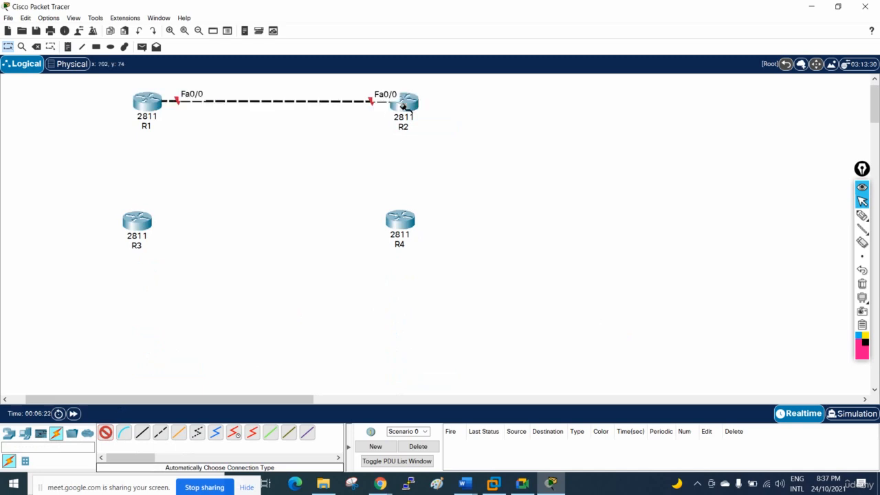
left_click(146, 109)
left_click(137, 222)
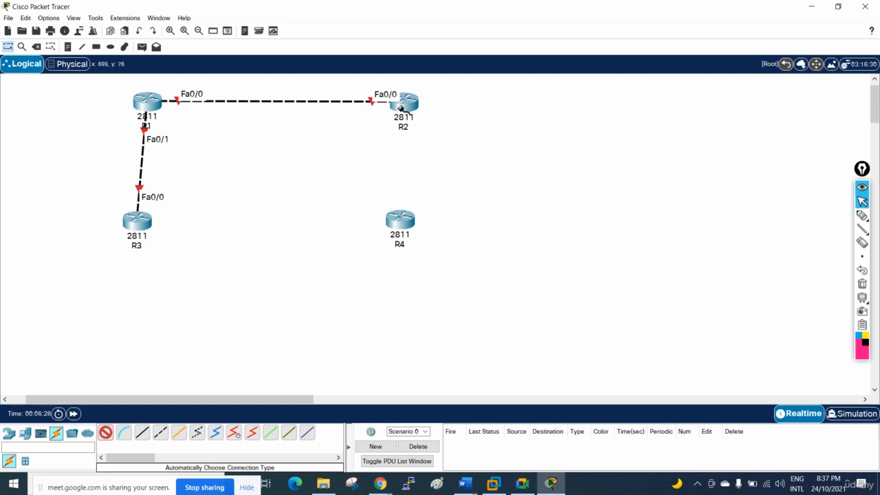
left_click(404, 224)
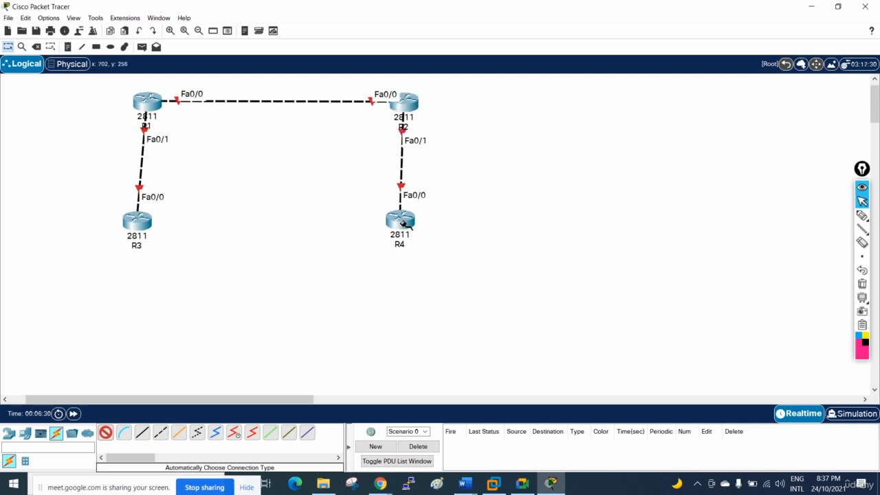
Step: Rearrange the cabled routers into a compact rectangle with R3 below R1 and R4 below R2
mouse_move(142, 221)
left_mouse_down()
mouse_move(163, 228)
mouse_move(154, 226)
left_mouse_up()
mouse_move(410, 227)
left_mouse_down()
mouse_move(413, 220)
mouse_move(415, 229)
left_mouse_up()
left_click(170, 30)
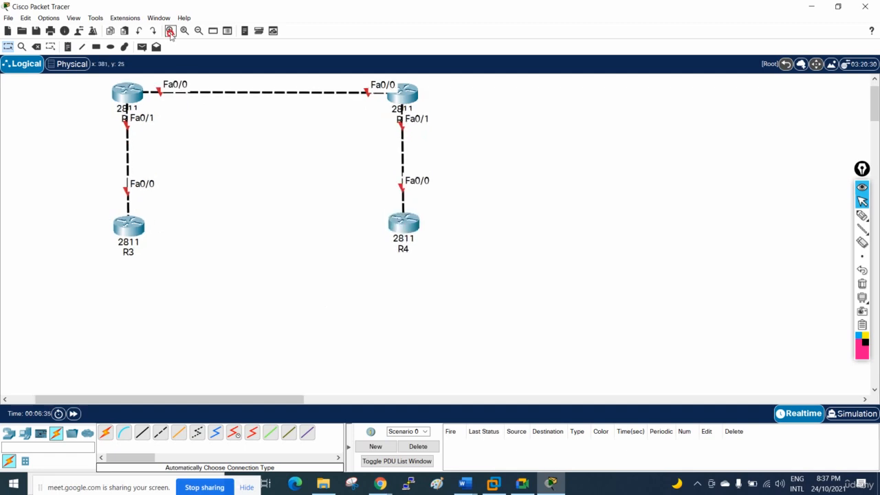
left_click_drag(69, 133, 200, 131)
left_click_drag(72, 293, 197, 275)
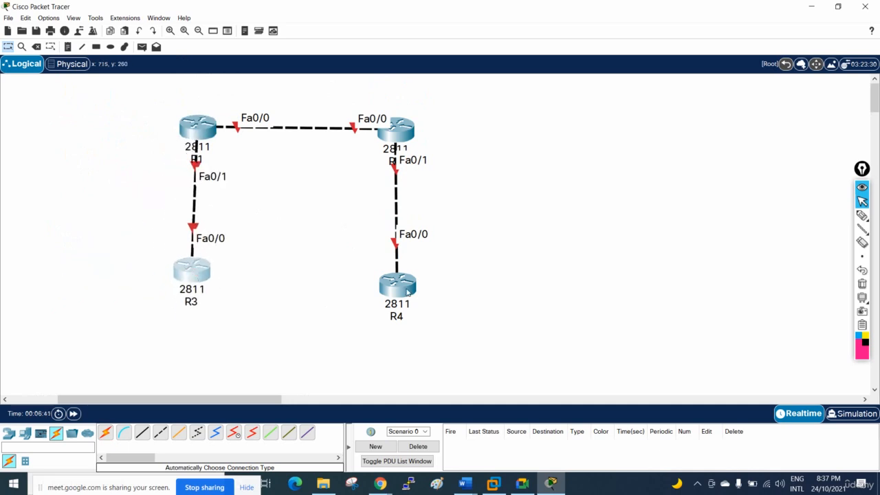
left_click_drag(406, 292, 406, 277)
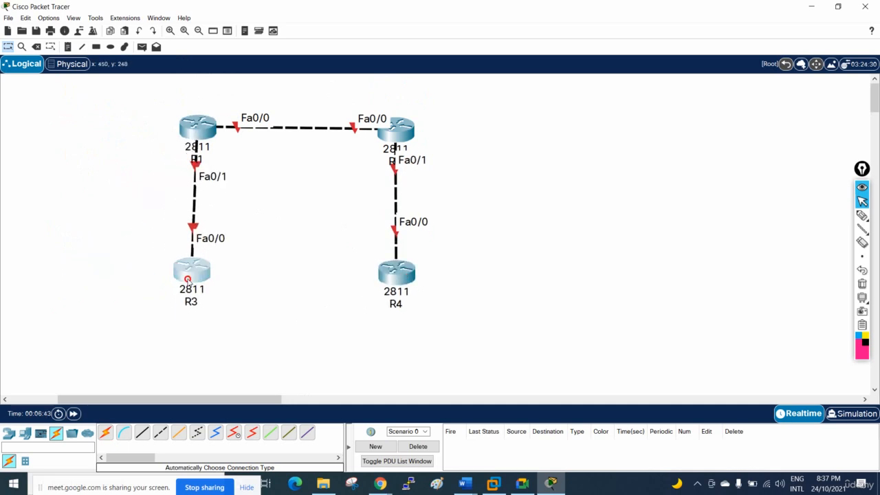
left_click_drag(186, 281, 189, 287)
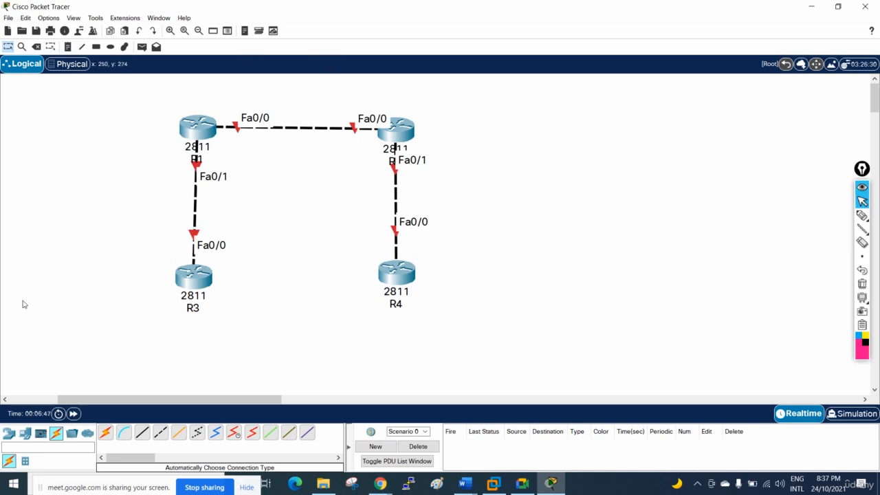
Step: Draw a black horizontal line outward from R3 and another outward from R4 to represent their loopback networks
left_click(82, 46)
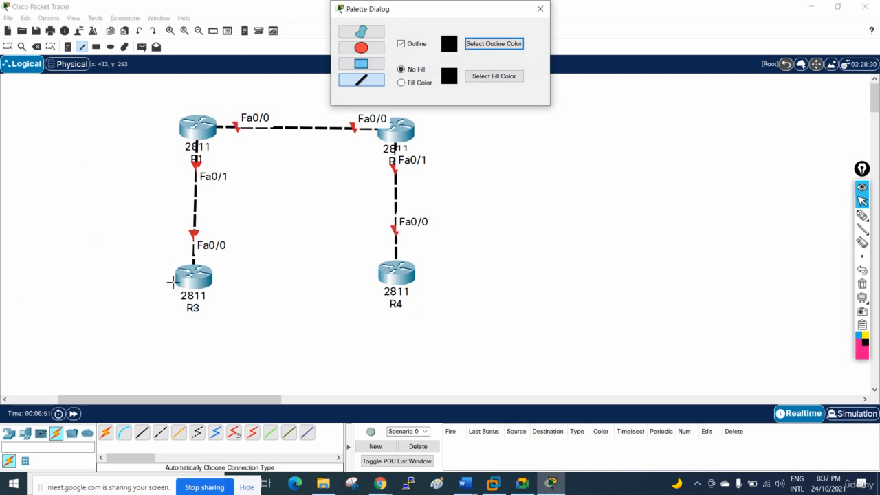
left_click_drag(172, 282, 80, 281)
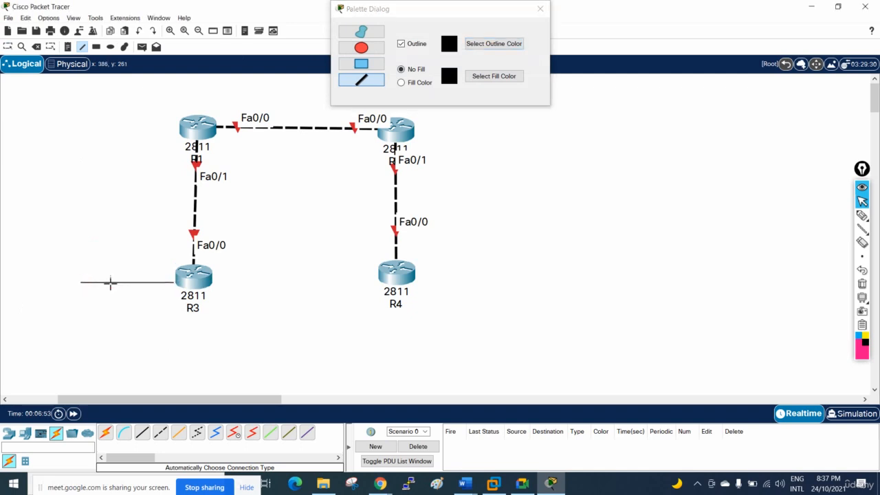
left_click_drag(411, 277, 540, 279)
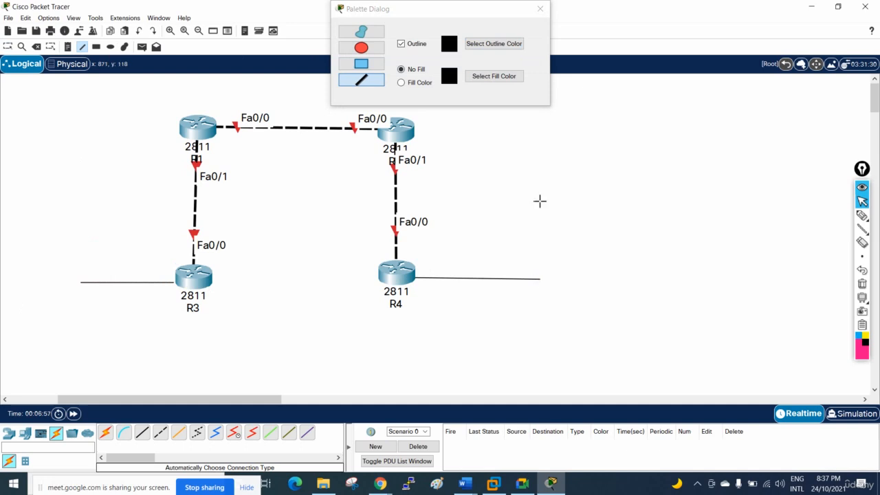
left_click(540, 8)
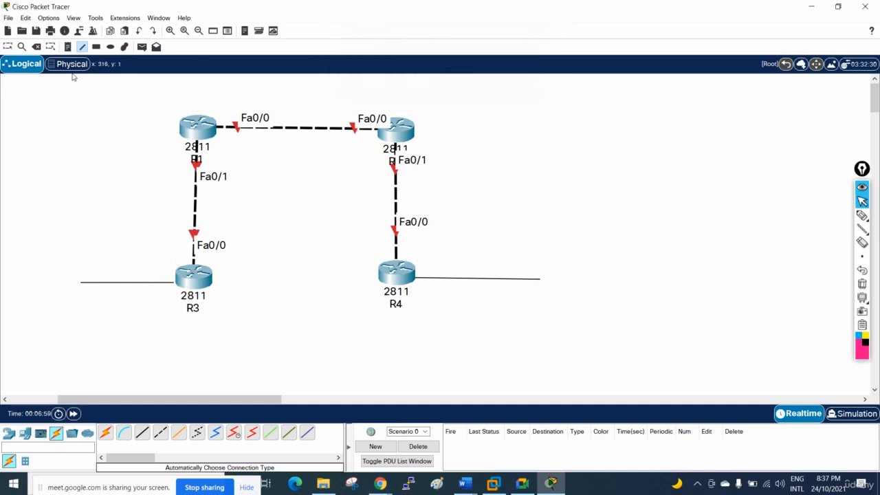
left_click(7, 46)
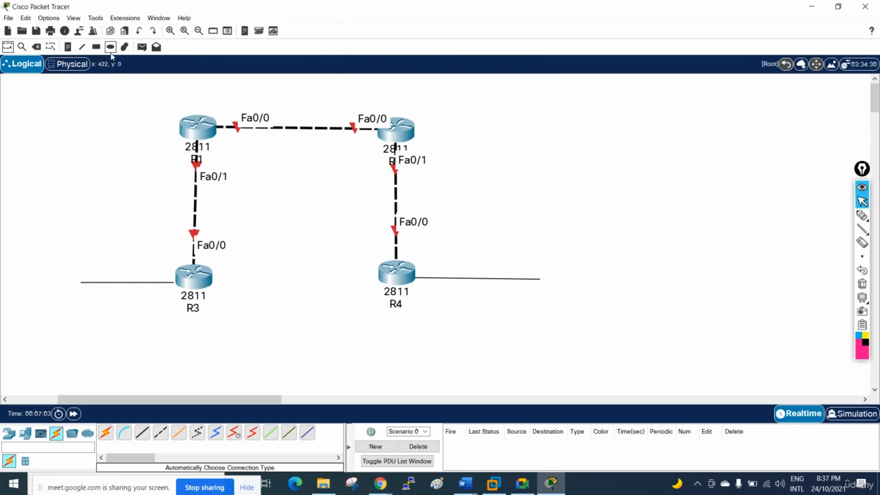
Step: Draw a lime-green filled ellipse with a black outline around the link between R1 and R2
left_click(110, 47)
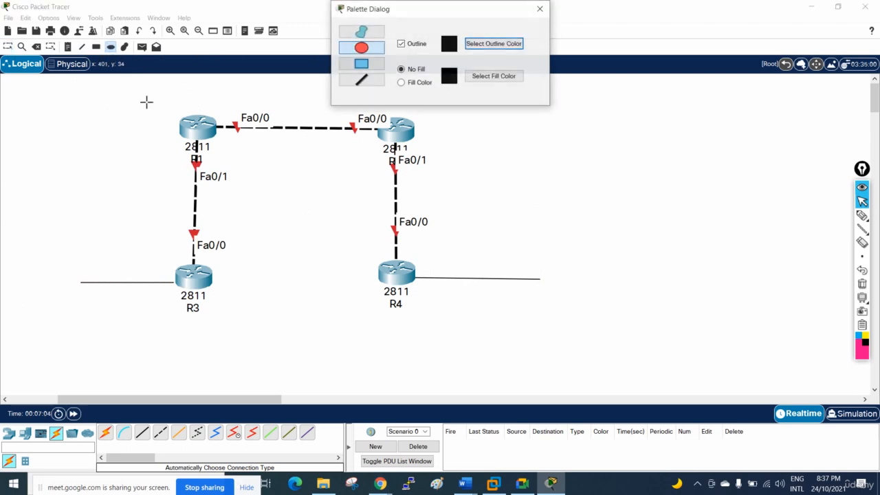
left_click(402, 82)
left_click(485, 79)
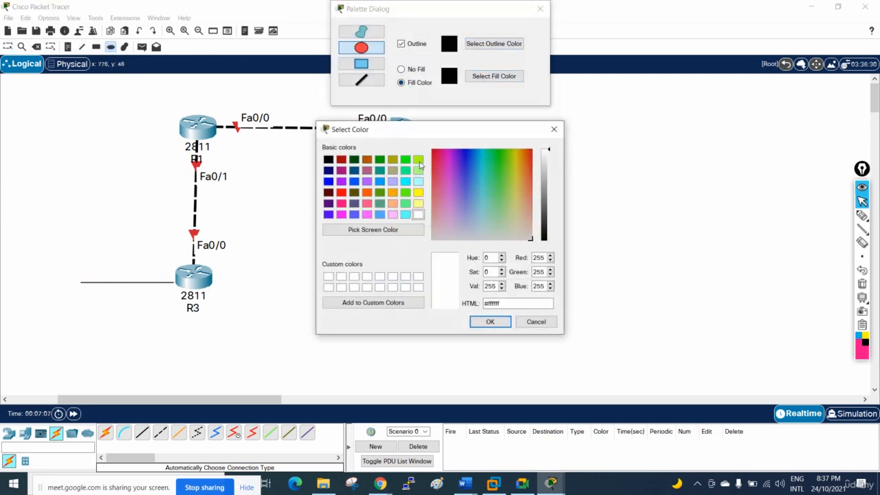
left_click(418, 160)
left_click(490, 322)
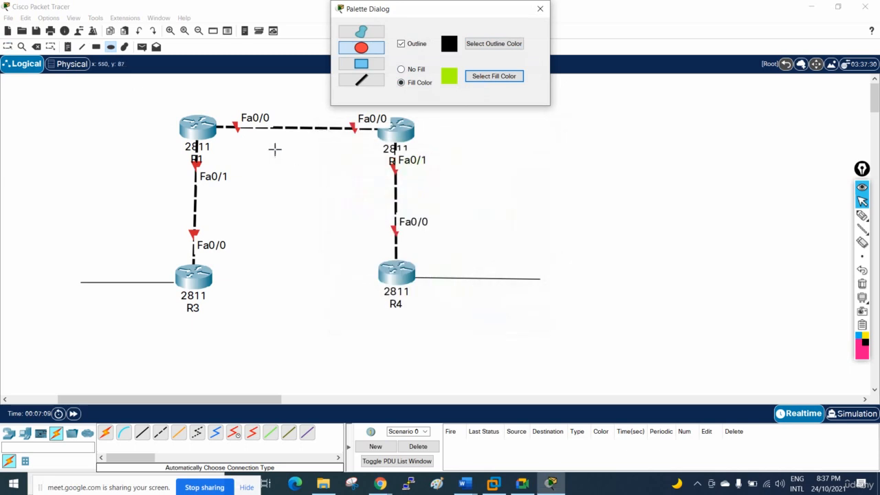
left_click_drag(204, 98, 384, 157)
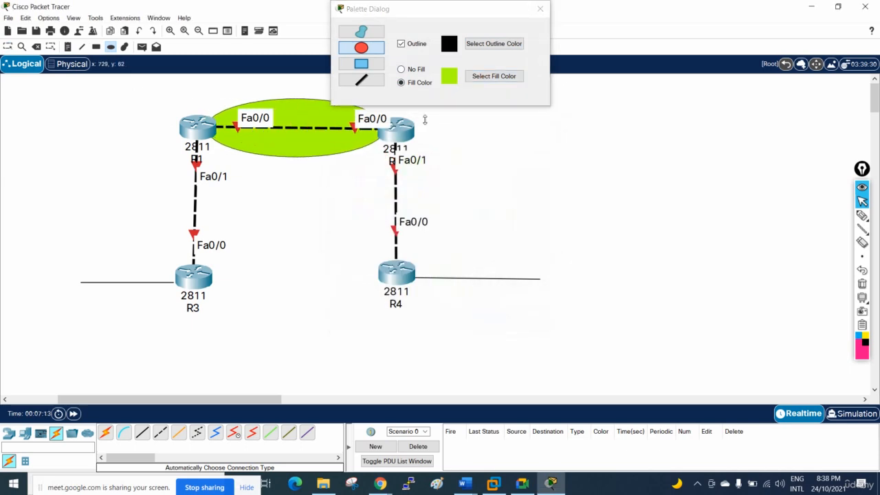
Step: Draw a light cyan (#aaffff) filled ellipse with a black outline along the link between R1 and R3
left_click(480, 76)
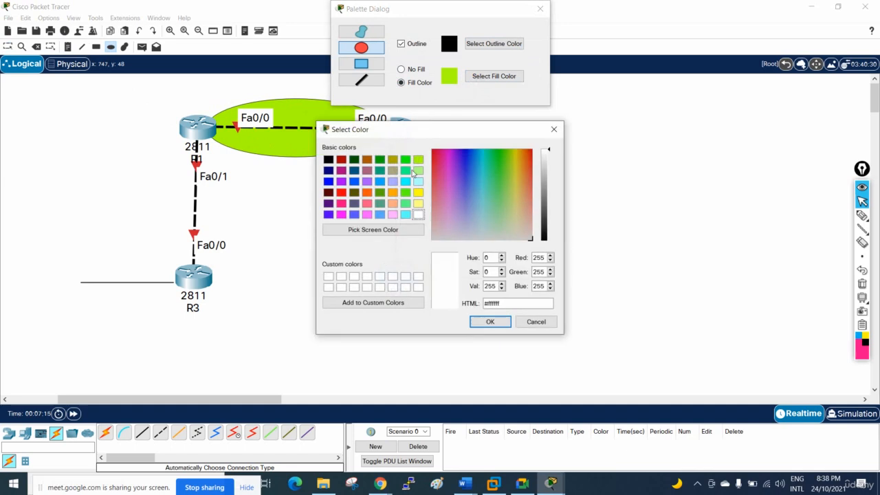
left_click(417, 172)
left_click(417, 181)
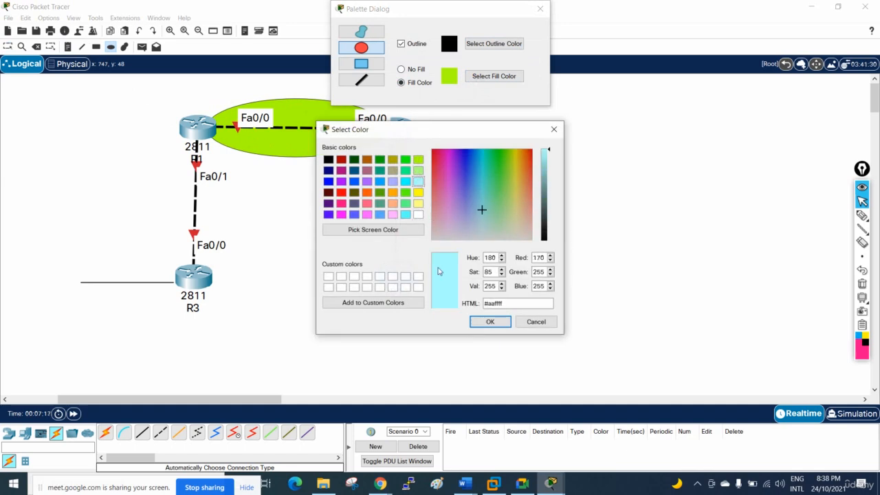
left_click(490, 321)
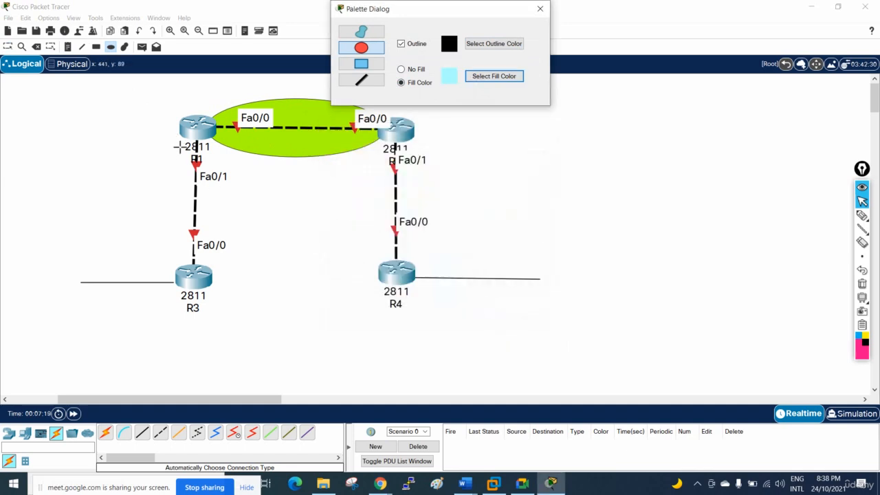
left_click_drag(182, 141, 240, 281)
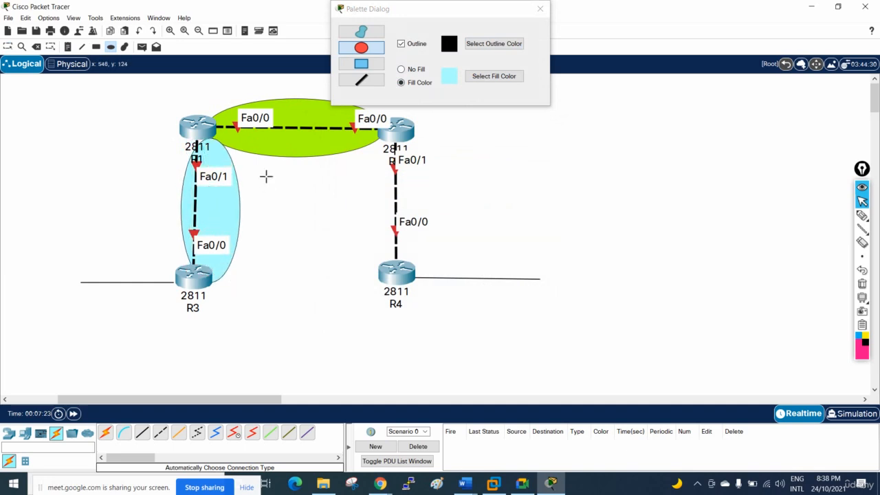
Step: Centre the light cyan ellipse on the R1–R3 link and draw a matching ellipse around R3's loopback line
left_click(539, 9)
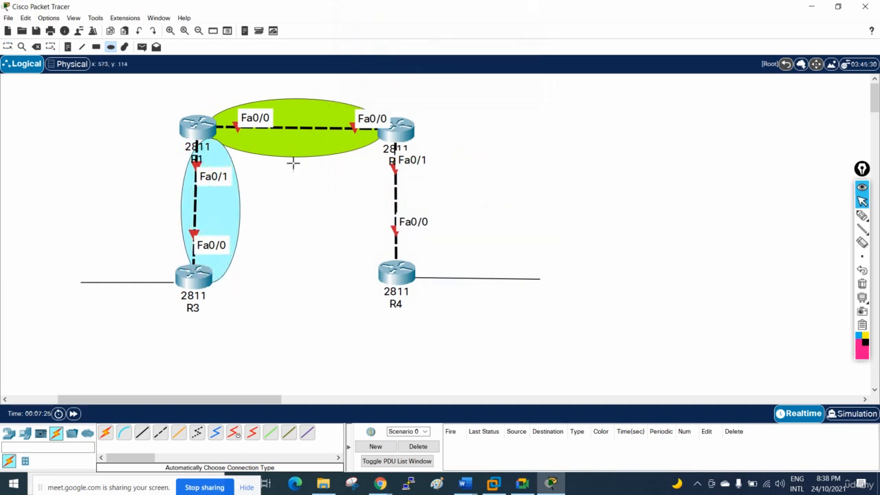
left_click(5, 51)
left_click_drag(201, 211, 167, 203)
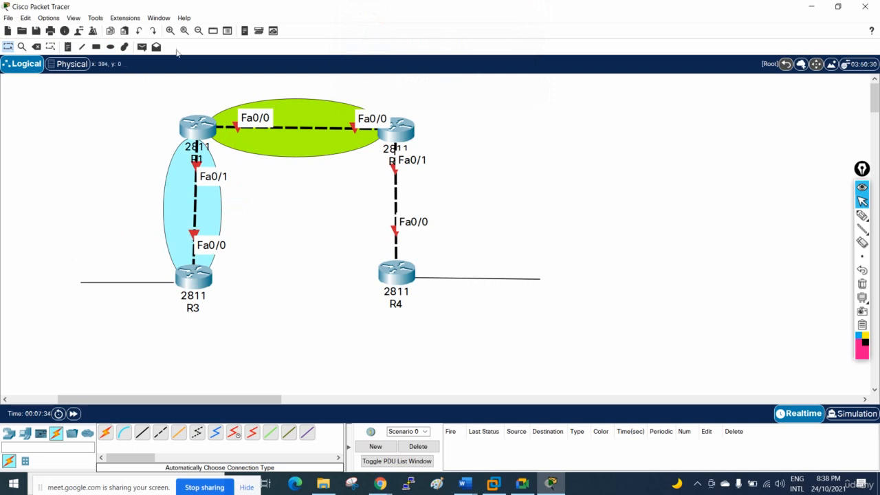
left_click(109, 47)
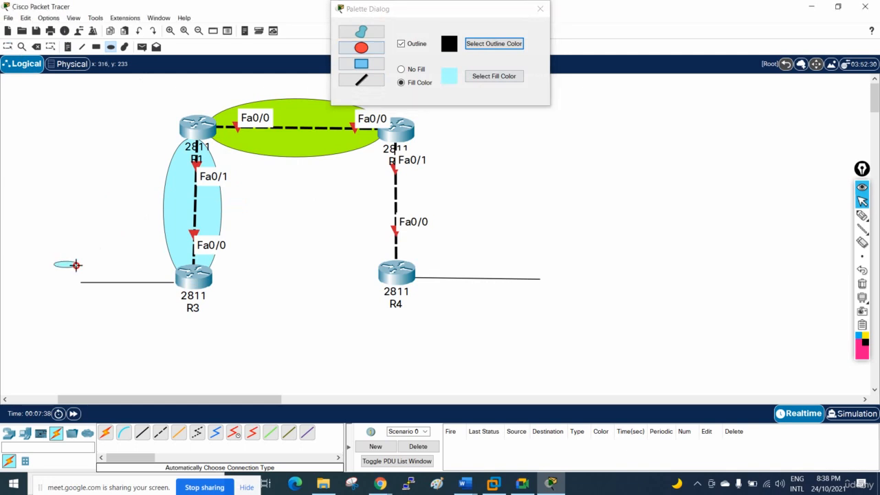
left_click_drag(55, 261, 220, 319)
Step: Draw a large yellow (#ffff00) filled circle beside the R2–R4 link and shift it to surround the link and R4
left_click(493, 76)
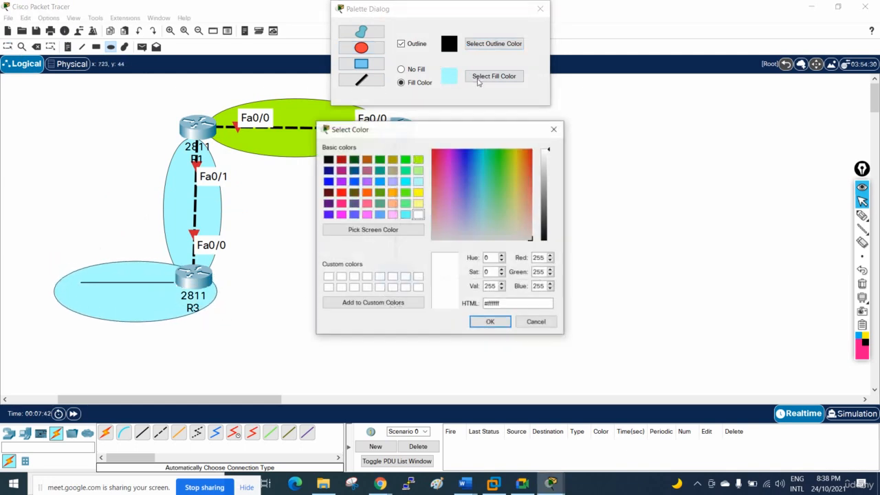
left_click(417, 194)
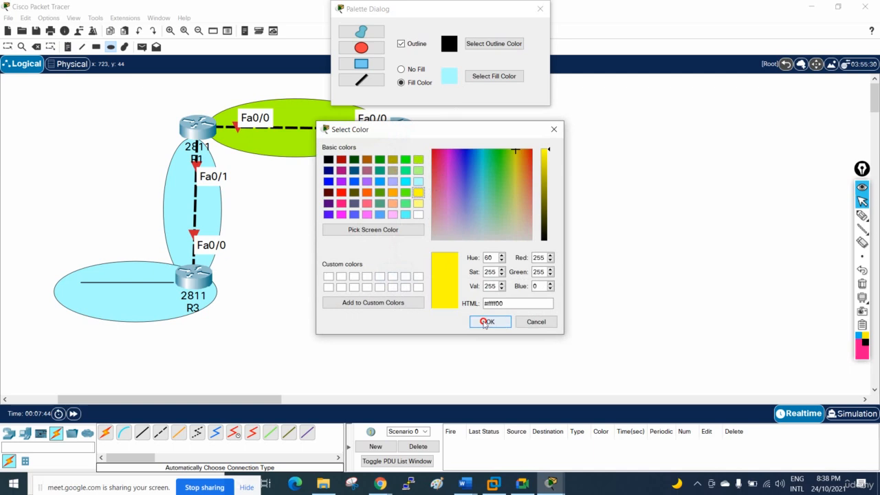
left_click(489, 321)
left_click_drag(376, 140, 561, 335)
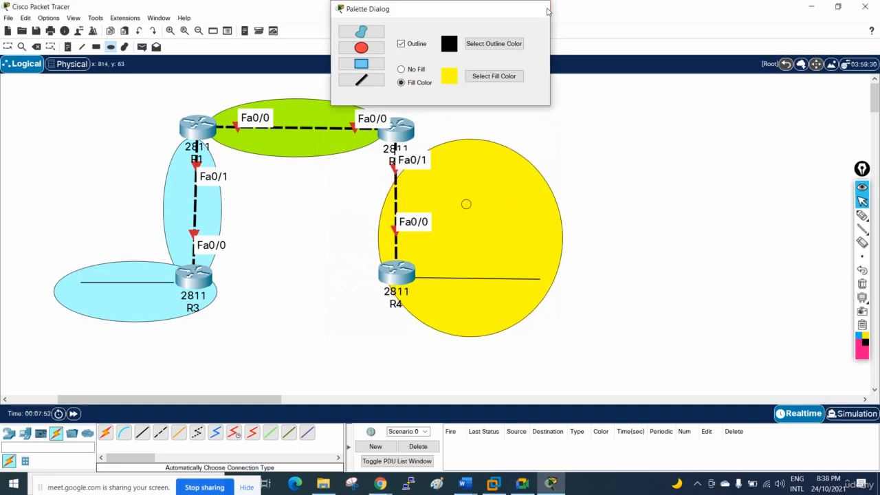
left_click(539, 8)
left_click(8, 47)
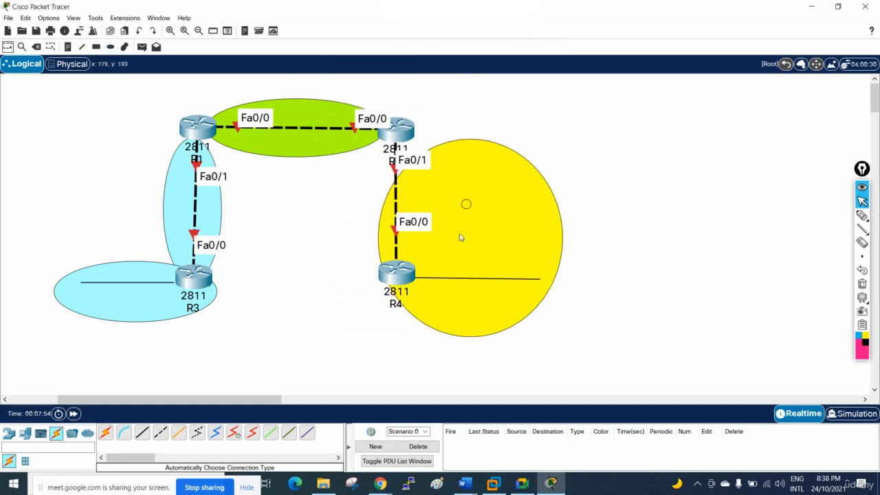
left_click_drag(461, 237, 411, 235)
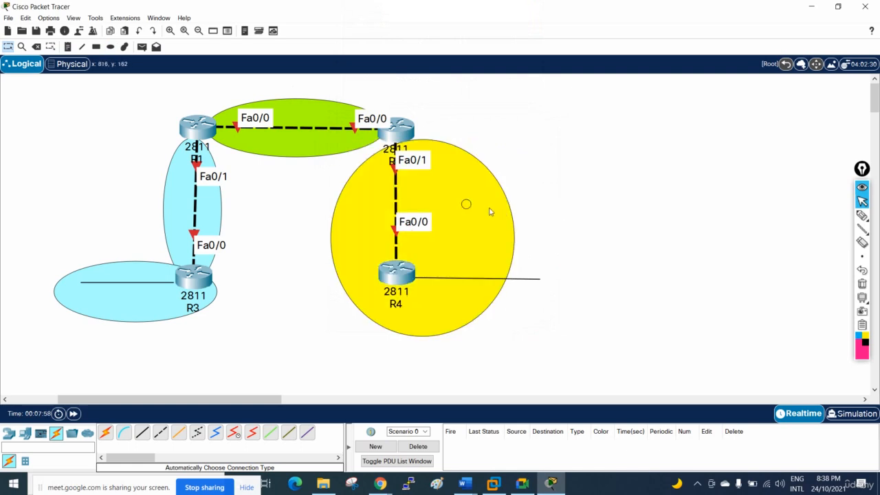
Step: Delete the small stray circle inside the yellow area and nudge the yellow area slightly down
left_click(36, 46)
left_click(464, 205)
left_click(444, 255)
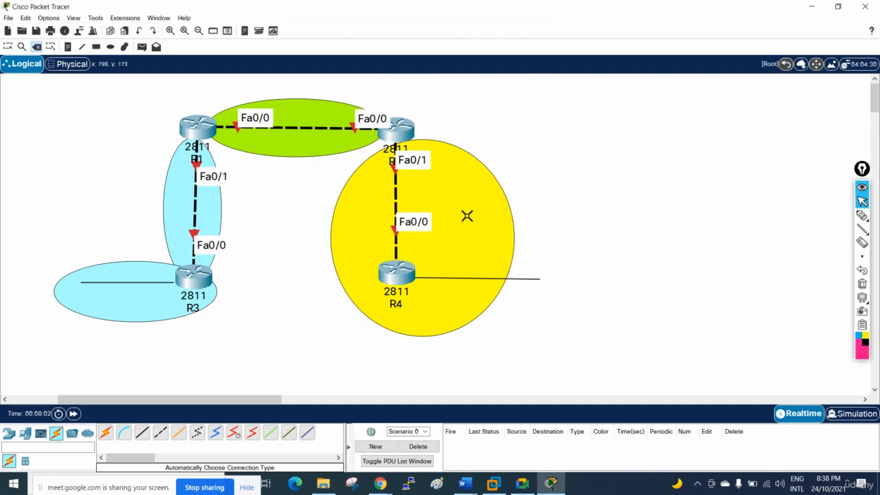
key("Escape")
left_click_drag(472, 226, 472, 233)
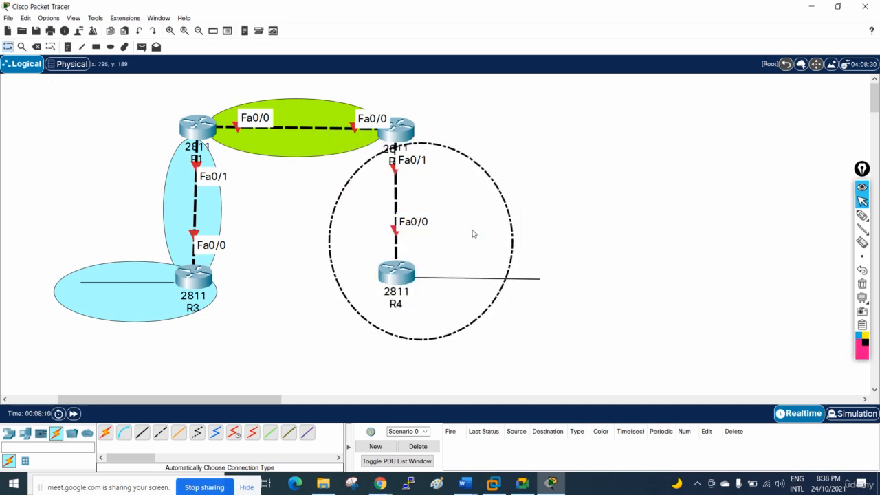
left_click(565, 180)
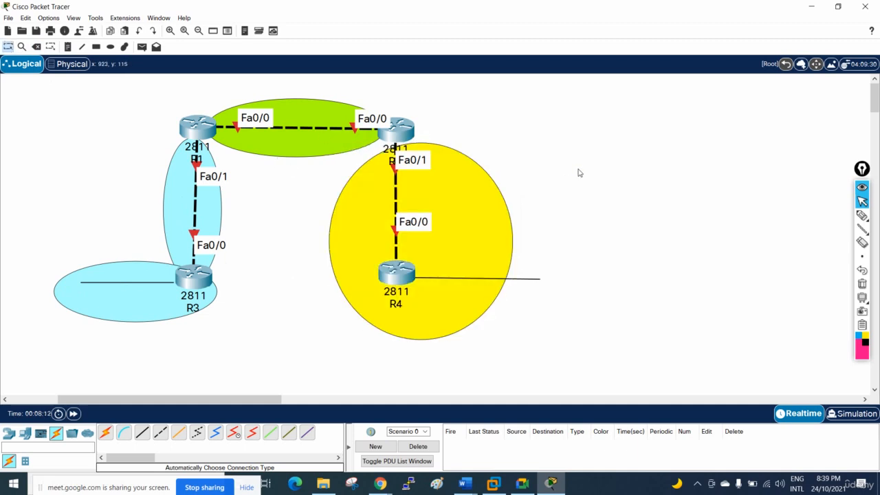
Step: Add the text label Area 0 to the green ellipse below the R1–R2 link
left_click(68, 46)
left_click(276, 141)
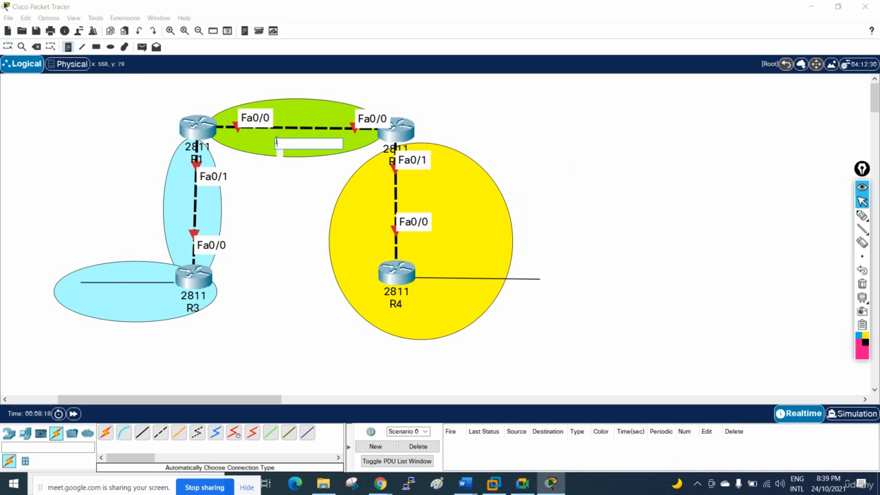
type("ARea")
key("BackSpace")
key("BackSpace")
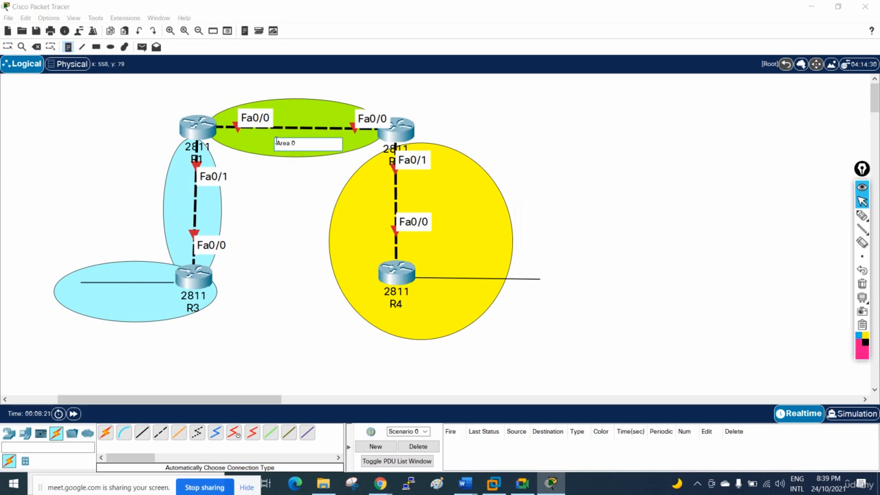
left_click(284, 207)
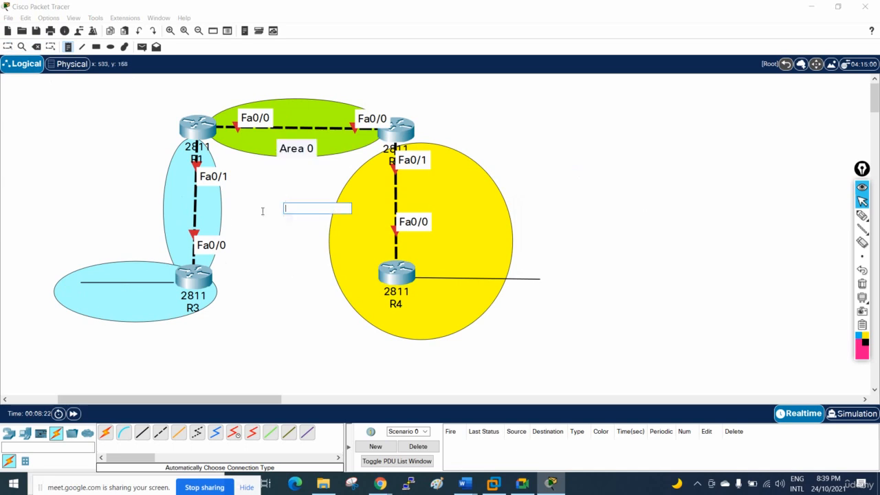
Step: Label both light cyan ellipses Area 1, one on the R1–R3 link and one below R3's loopback line
left_click(170, 218)
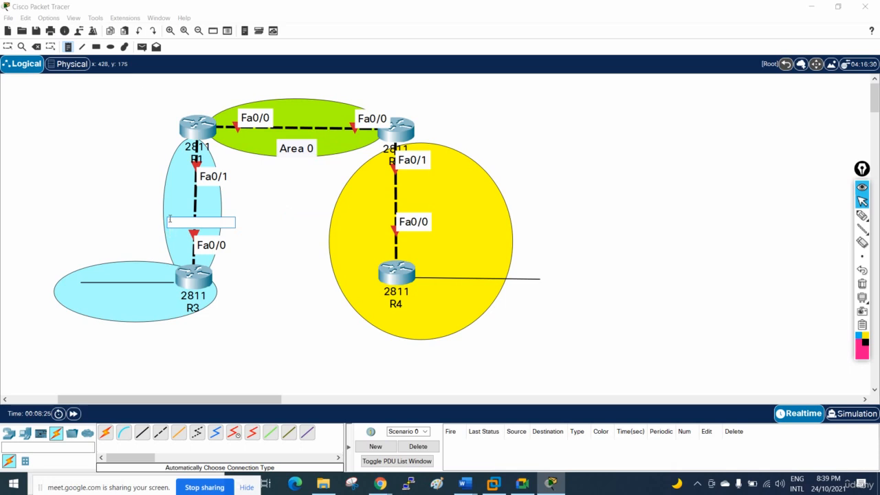
type("Area 1")
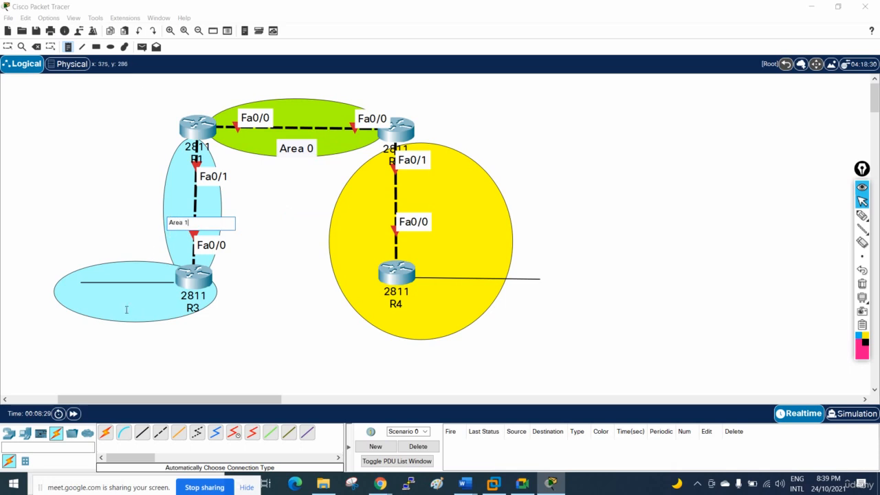
left_click(108, 300)
type("Are")
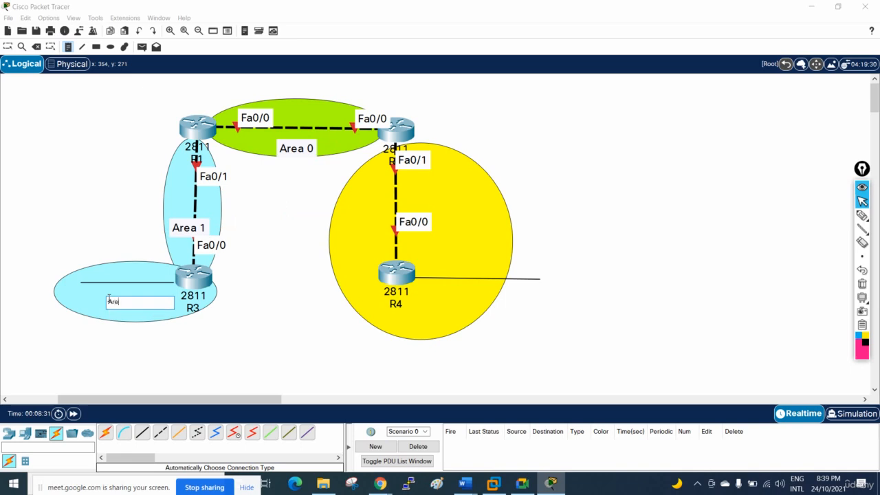
type("a 1")
Step: Label the yellow area Area 2 above R4's loopback line and move the Area 0 label slightly closer to its link
left_click(435, 255)
type("Area")
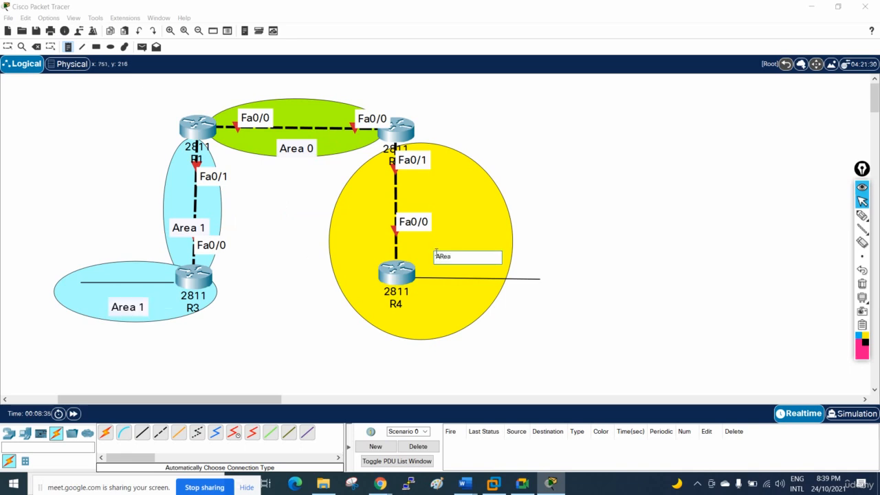
key("BackSpace")
key("BackSpace")
key("BackSpace")
type("rea 2")
left_click(569, 192)
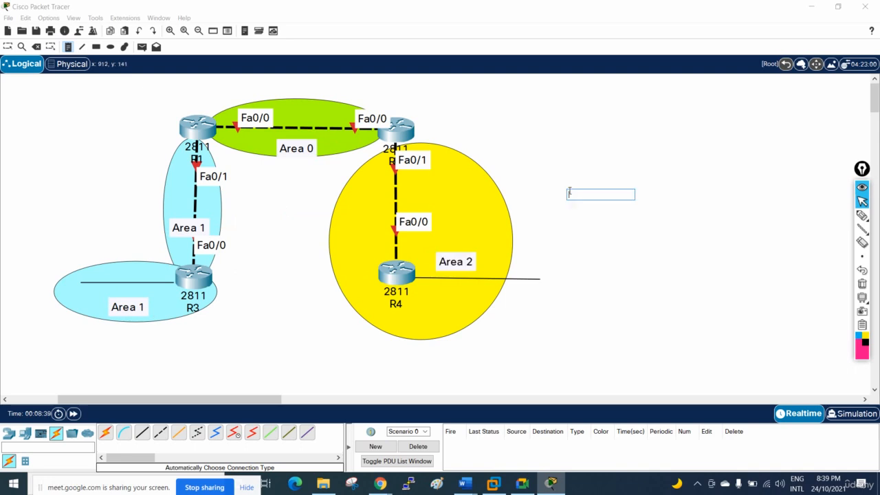
left_click(7, 46)
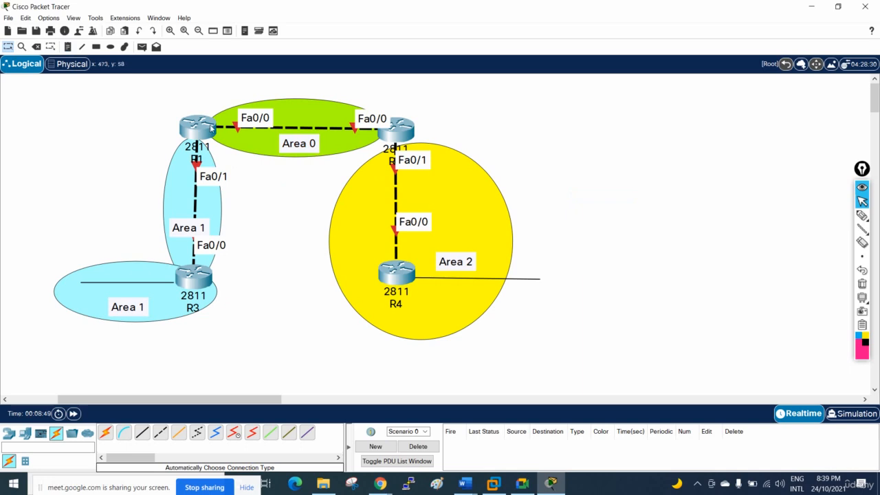
Step: Add the network label 192.168.12.0/24 above the green ellipse for the R1–R2 link
left_click(68, 46)
left_click(270, 87)
type("192")
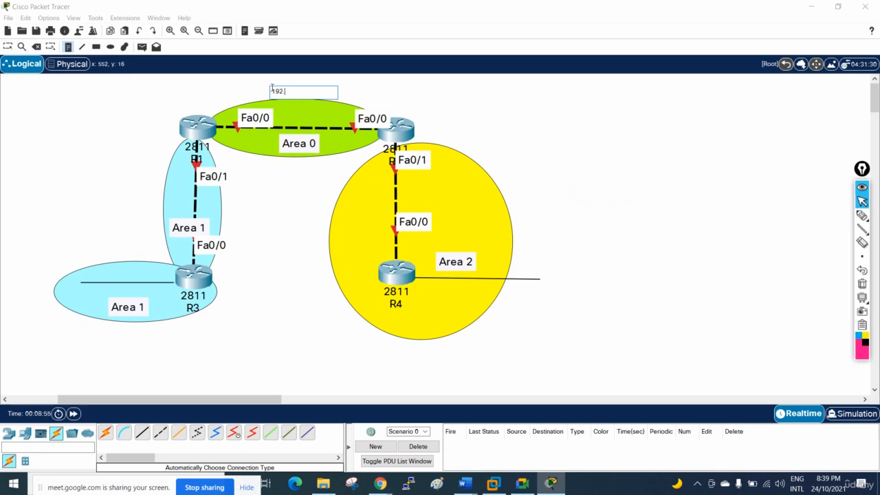
type(".168.12.0/24")
Step: Add the network label 192.168.13.0/24 beside the R1–R3 link
left_click(106, 197)
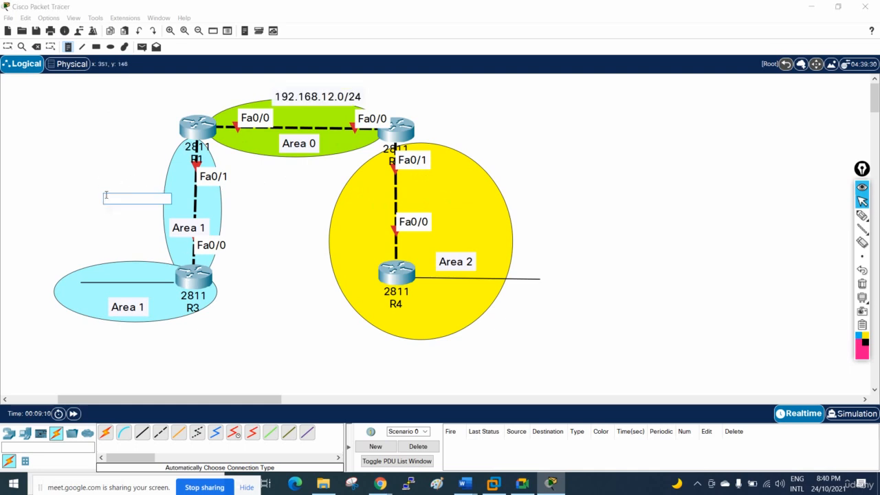
type("192.168.")
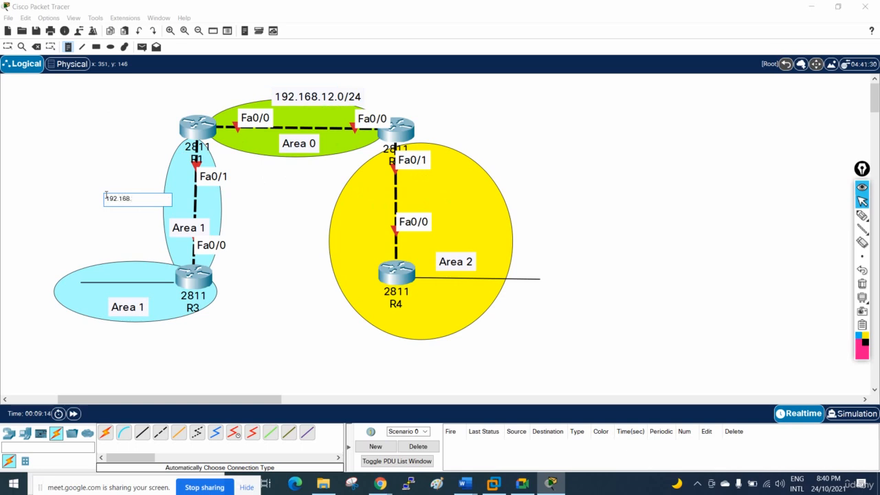
type("123.0/")
type("24")
Step: Add the network label 192.168.24.0/24 beside the R2–R4 link inside the yellow area
left_click(427, 184)
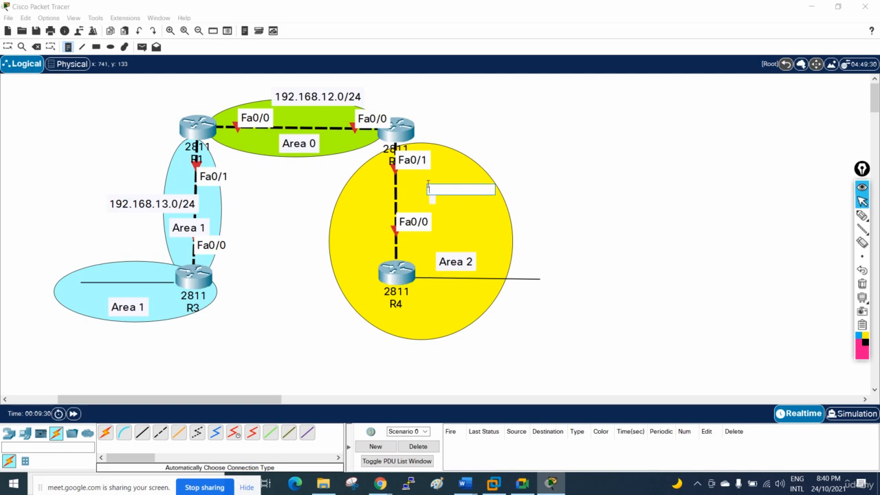
type("192.168.")
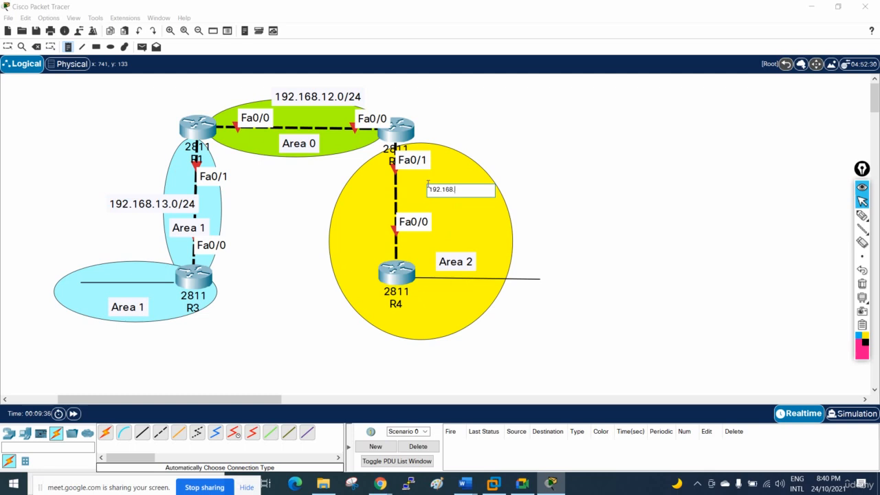
type("24.0/24")
left_click(602, 218)
Step: Move the 192.168.13.0/24 label up and outward from its link and the 192.168.24.0/24 label closer to its link
left_click(7, 46)
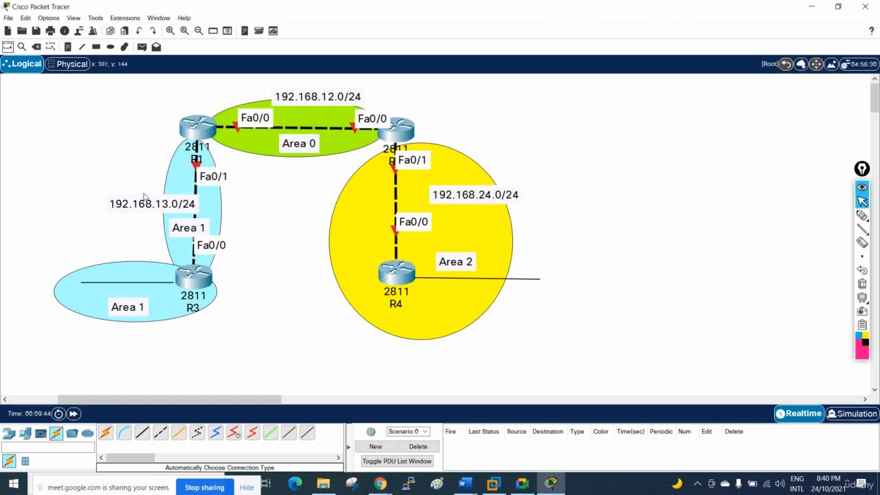
mouse_move(143, 203)
left_mouse_down()
mouse_move(126, 174)
mouse_move(130, 159)
mouse_move(134, 193)
left_mouse_up()
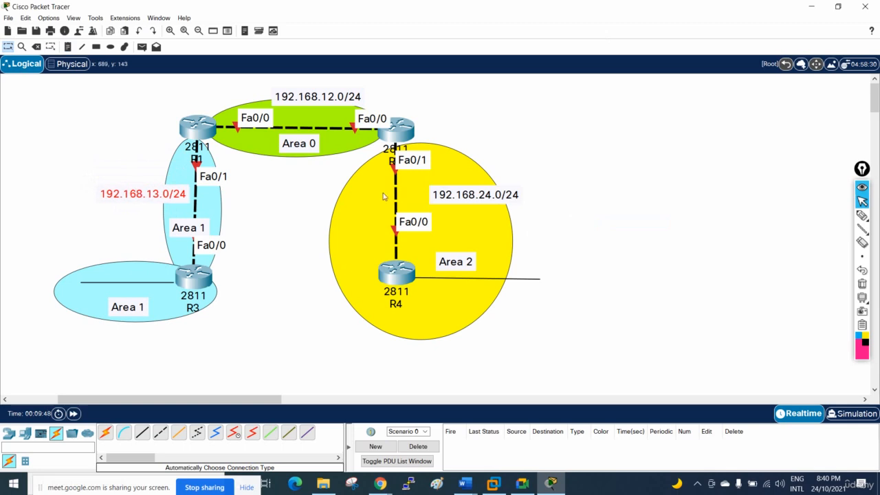
left_click_drag(453, 196, 431, 206)
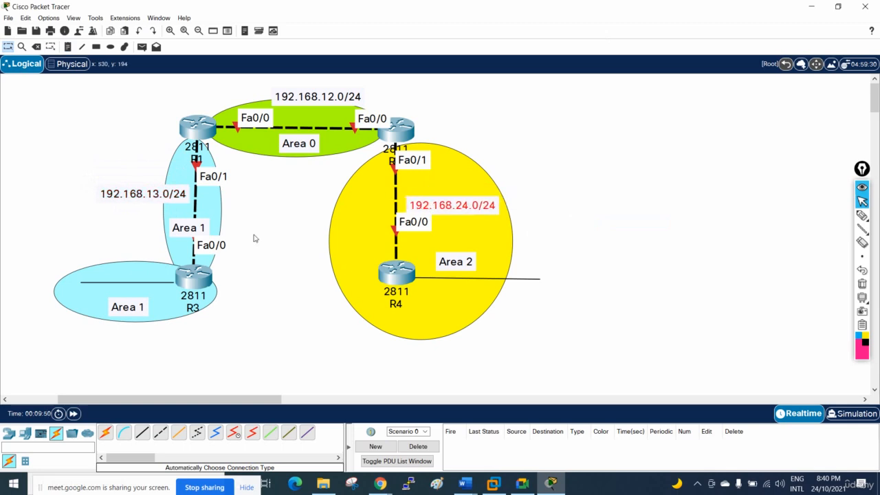
Step: Add a two-line loopback label reading Lo 0 and 3.3.3.3/32 at R3's loopback line
left_click(68, 46)
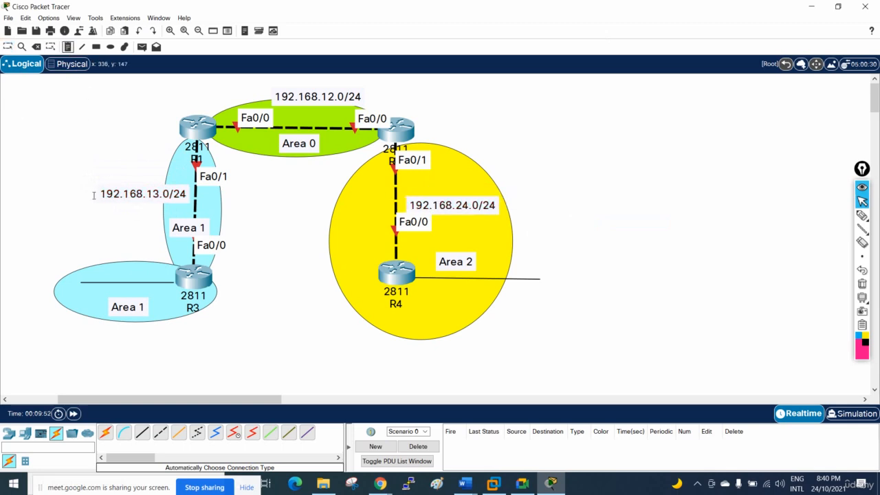
left_click(105, 273)
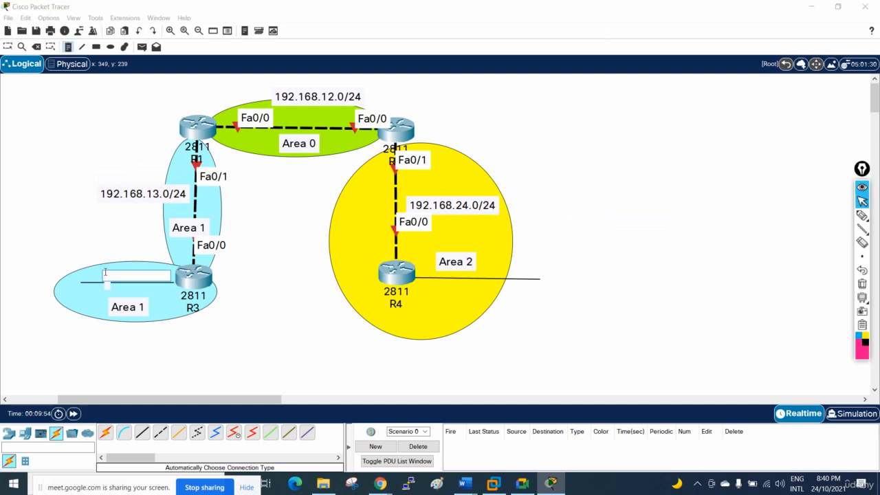
type("Lo 0")
key("Return")
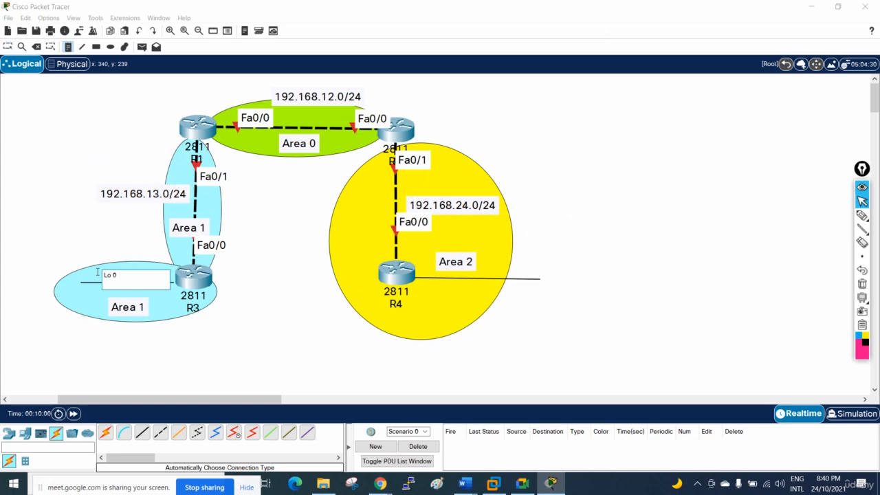
type("3.3.3.3/")
type("32")
Step: Copy R3's loopback label text into a new label below R4's loopback line and change its address to 4.4.4.4/32
left_click_drag(135, 283, 99, 275)
key("ctrl+c")
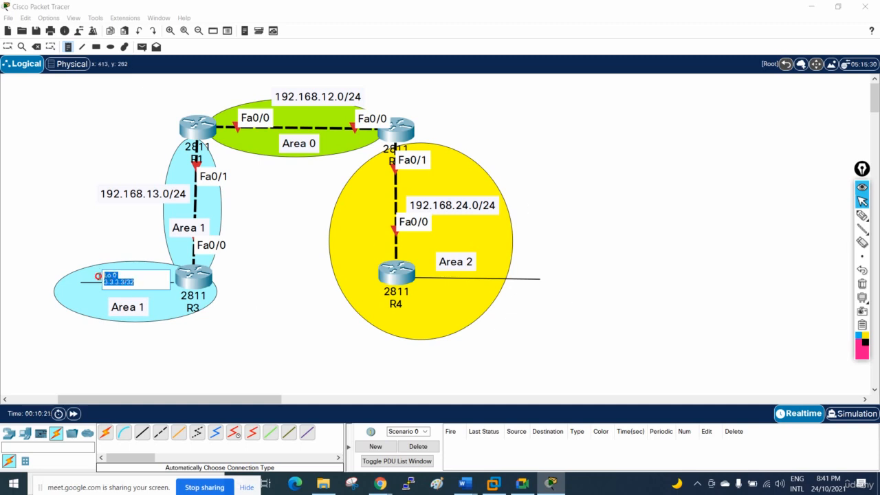
left_click(431, 286)
key("ctrl+v")
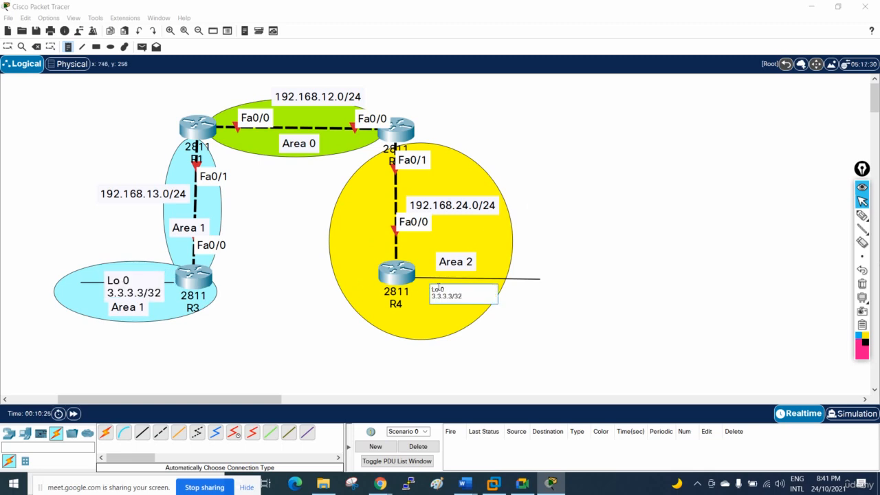
left_click_drag(453, 294, 432, 300)
type("4.4.4.4")
left_click(722, 230)
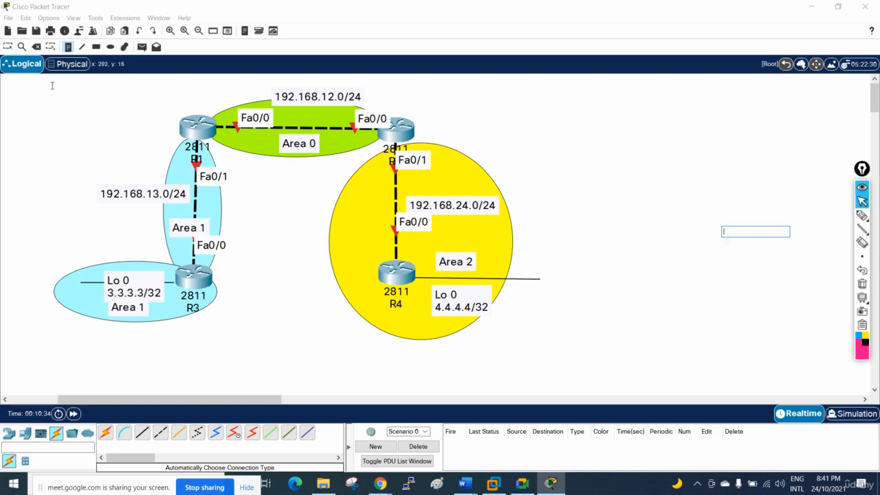
Step: Move R3's Lo 0 label above its loopback line and shift the Area 1 label below that line slightly
left_click(8, 46)
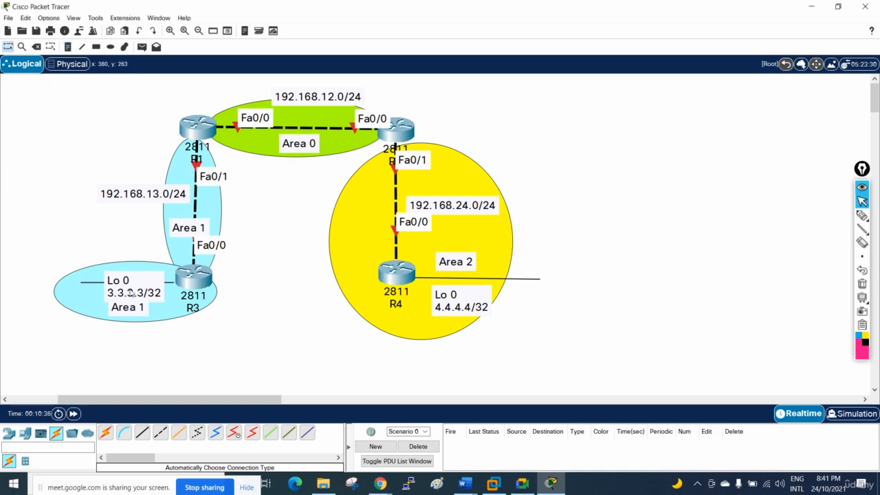
left_click_drag(133, 293, 122, 269)
left_click_drag(126, 308, 116, 312)
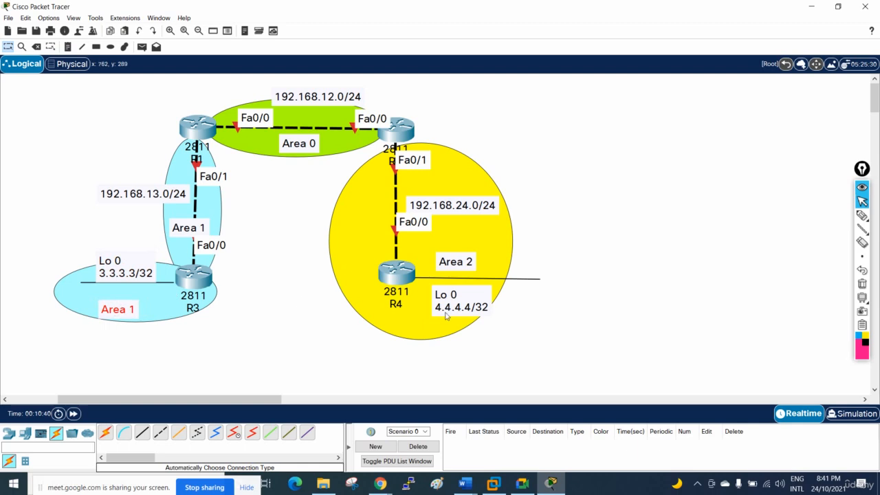
Step: Move R4's Lo 0 label closer to the router and place the 192.168.24.0/24 label across the R2–R4 link
left_click_drag(447, 315, 440, 313)
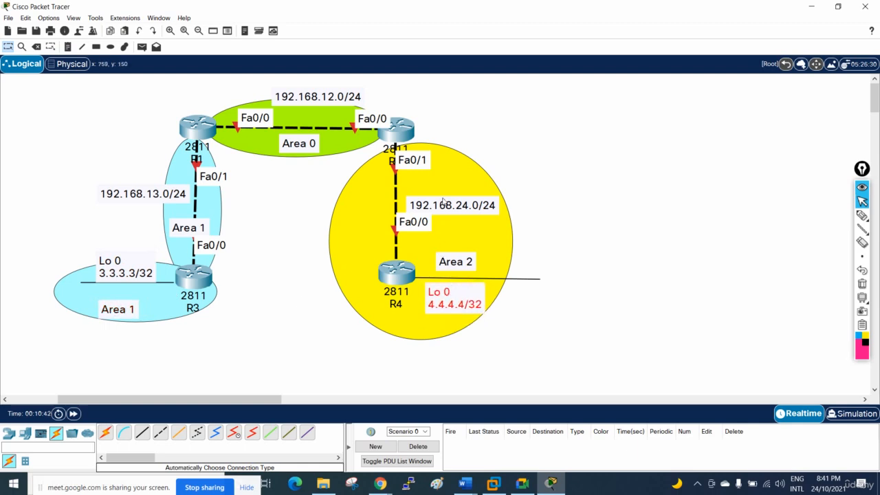
left_click_drag(444, 201, 393, 199)
left_click(602, 218)
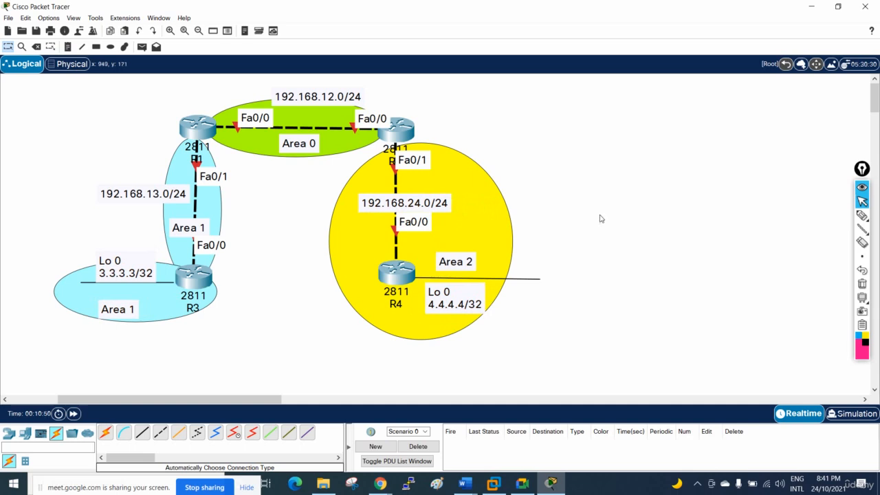
Step: Open a blank Notepad document and place its window beside the topology, keeping the screen-sharing bar out of the way
left_click_drag(113, 487, 701, 469)
left_click(157, 484)
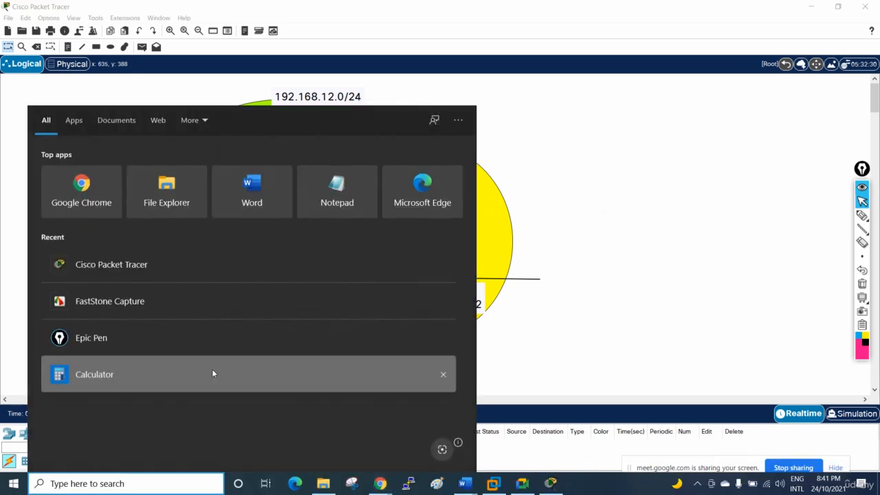
left_click(337, 189)
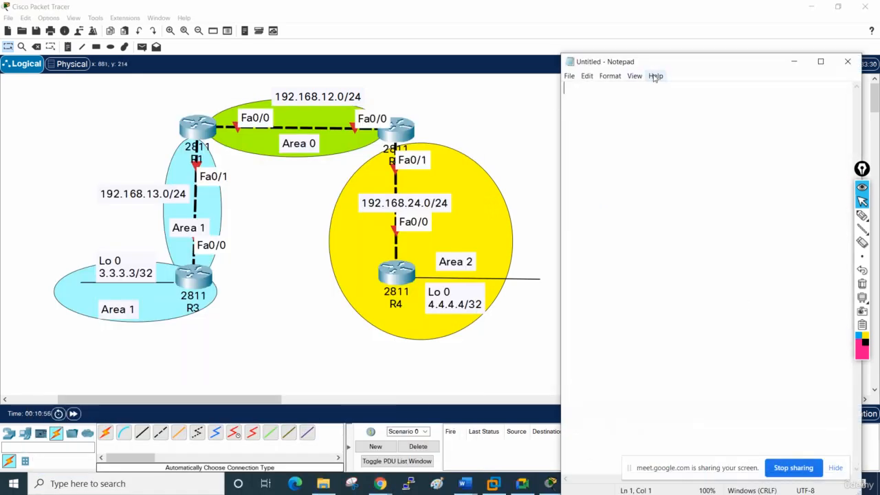
left_click_drag(692, 66, 723, 11)
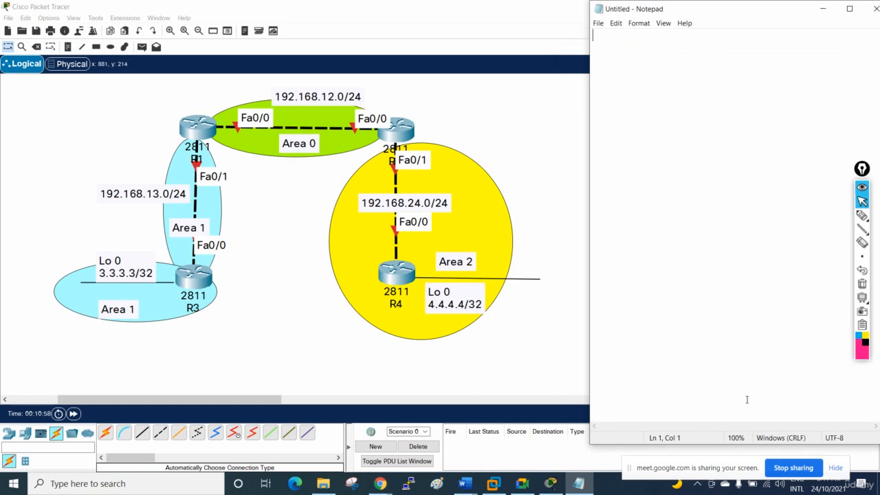
left_click_drag(730, 467, 121, 489)
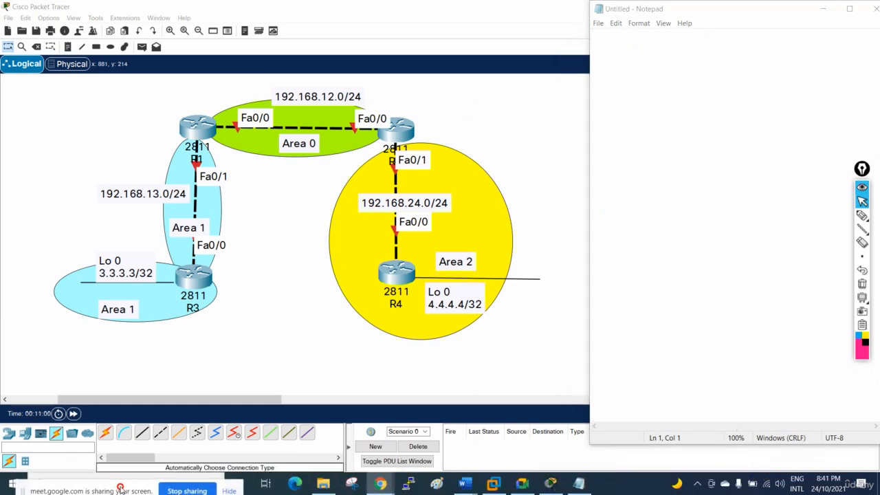
Step: Enter the heading "OSPF Multi Area Lab:" in the blank document, followed by empty lines
left_click(619, 40)
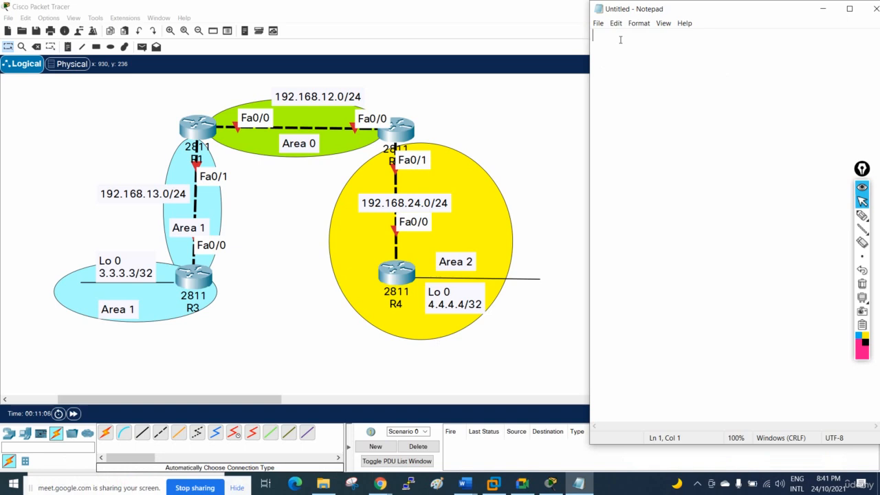
type("OSPF Multi")
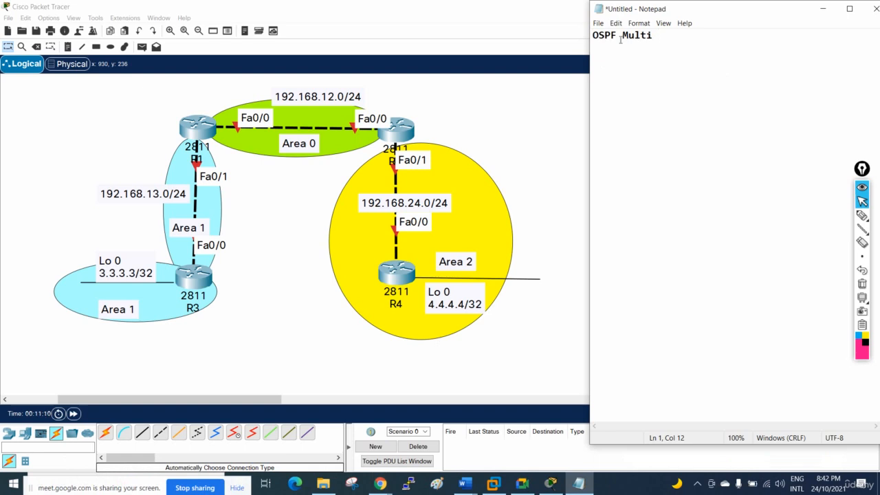
type(" ARea La")
key("BackSpace")
key("BackSpace")
key("BackSpace")
key("BackSpace")
key("BackSpace")
type("rea Lab:")
key("Return")
key("Return")
key("Return")
Step: Write the "!R1 Configuration:" section with the commands en, config t and hostname R1
type("!R1 ")
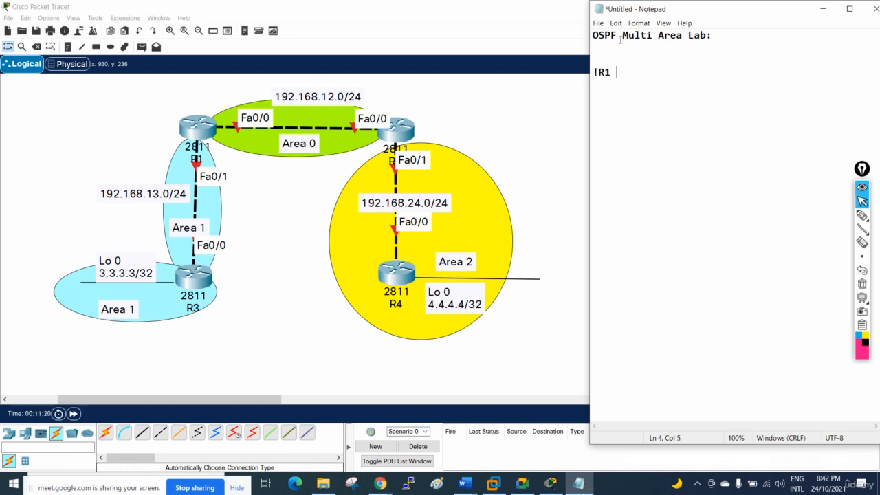
type("Configuration:")
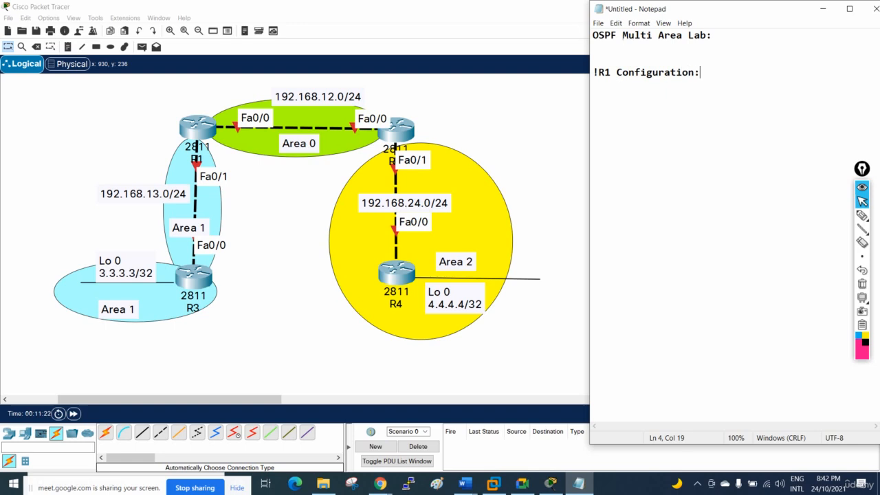
key("Return")
key("Return")
type("en")
key("Return")
type("config t")
key("Return")
type("host")
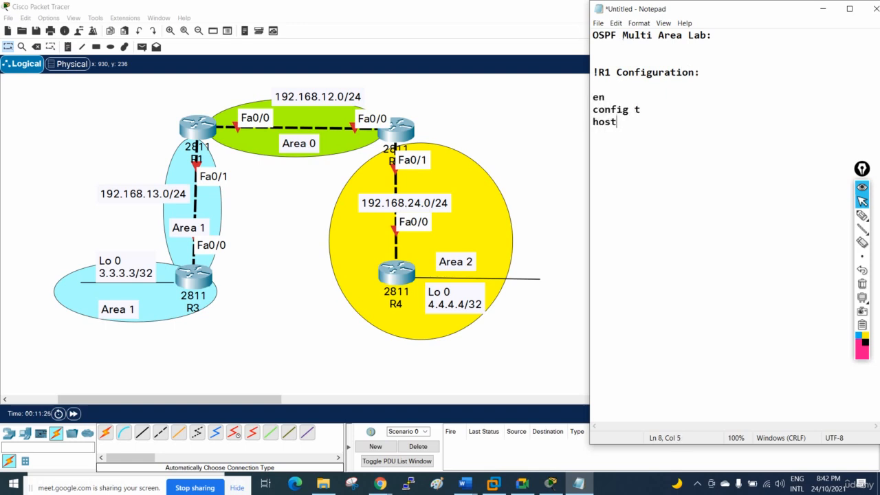
type("name R1")
key("Return")
key("Return")
Step: Add R1's interface block: int f0/0, ip add 192.168.12.1 255.255.255.0 and no sh
type("int f")
type("0/0")
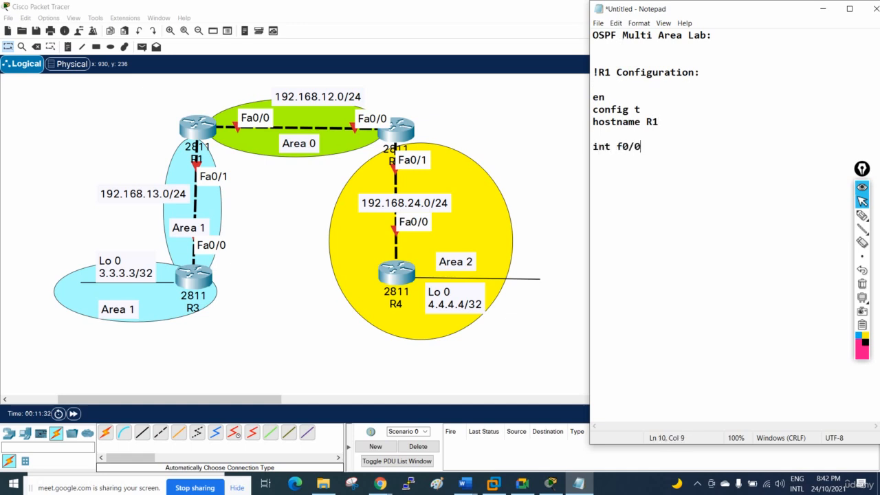
key("Return")
type("ip add 192.1")
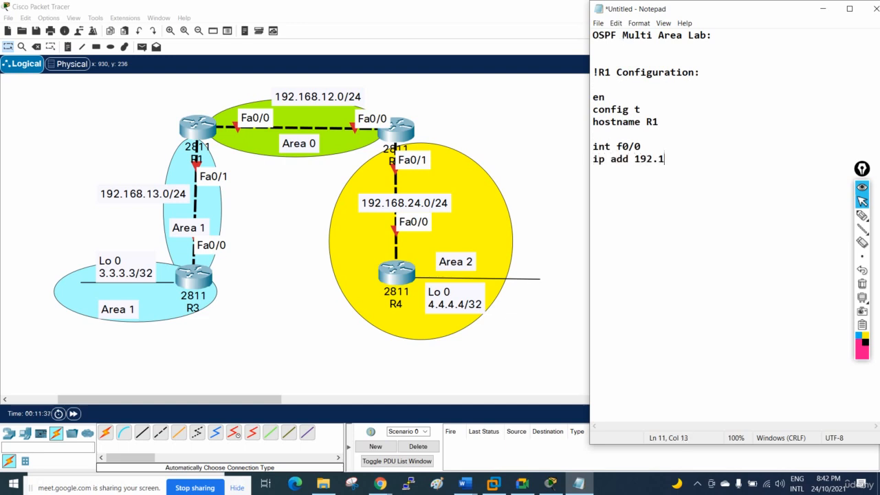
type("68.12.1 255.")
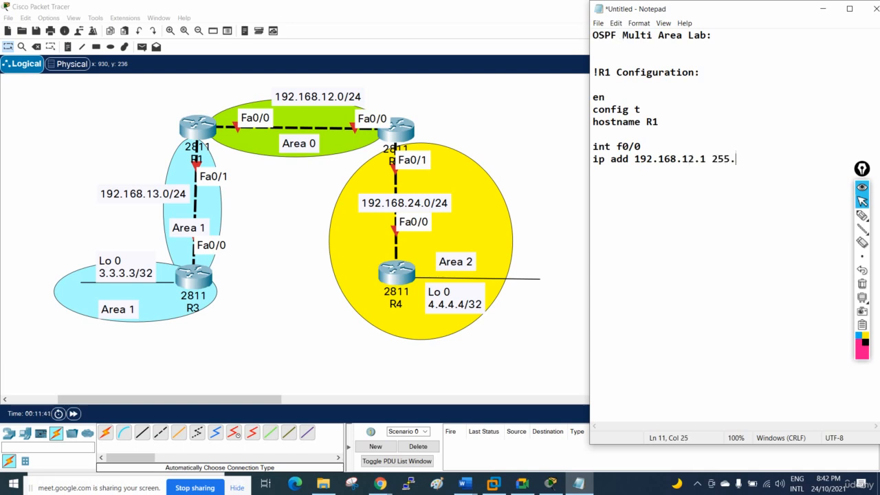
type("255.255.")
type("0")
key("Return")
type("no sh")
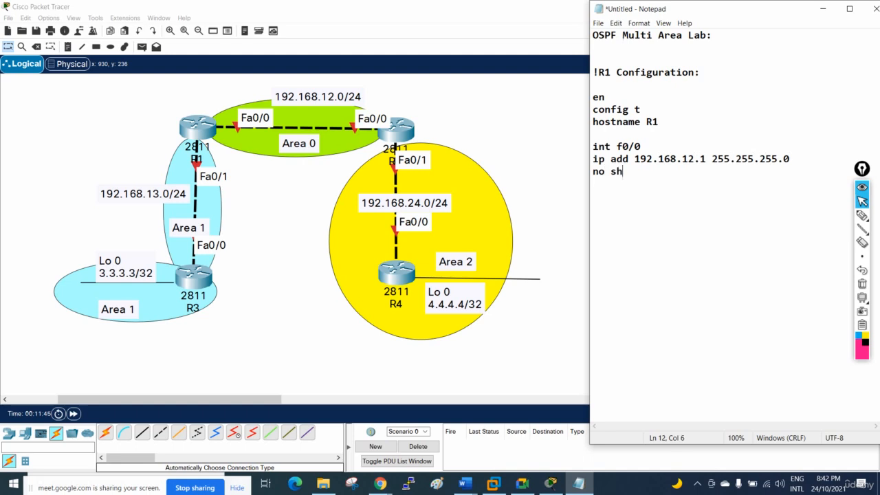
key("Return")
Step: Duplicate the f0/0 block below itself and change the copy to int f0/1 with address 192.168.13.1
left_click_drag(636, 185, 587, 147)
key("ctrl+c")
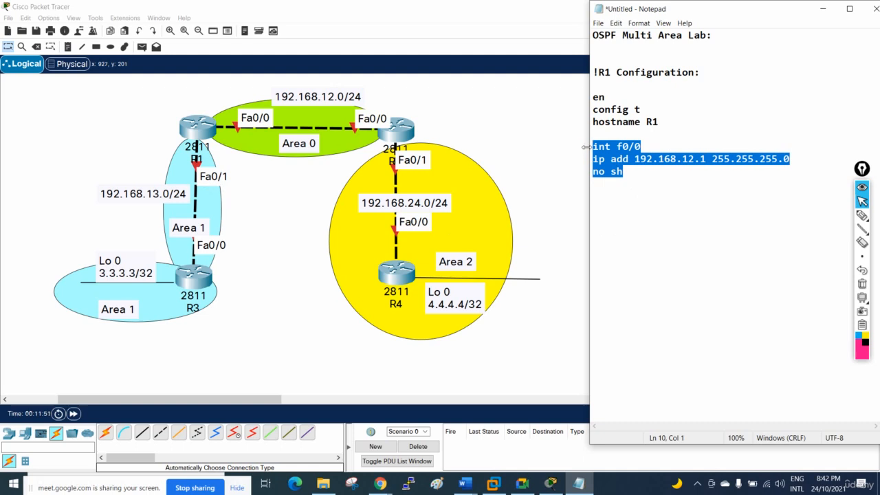
left_click(636, 197)
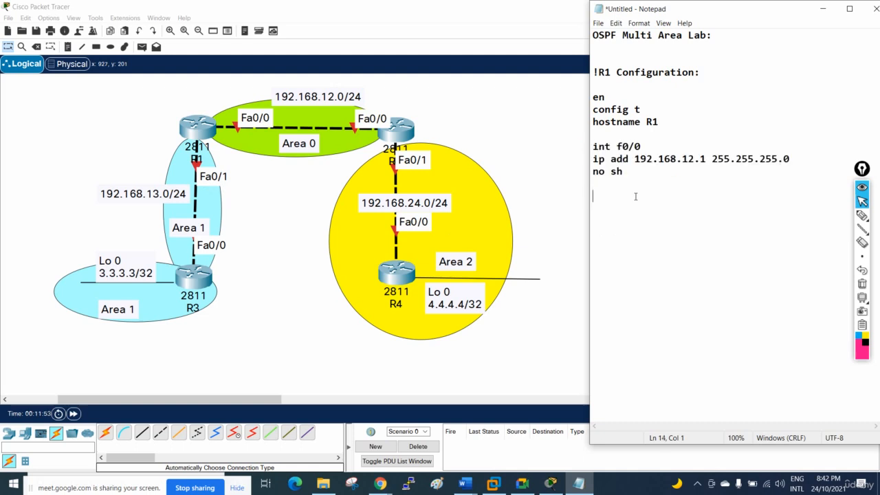
key("ctrl+v")
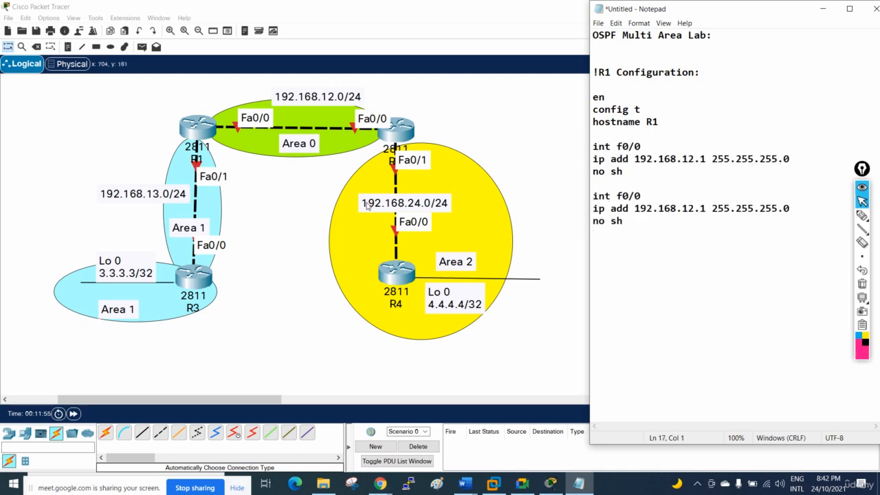
left_click_drag(640, 196, 634, 196)
type("1")
left_click_drag(694, 209, 689, 208)
type("3")
Step: Return to Packet Tracer and add the host labels .1 beside R1 and .2 beside R2
left_click(91, 87)
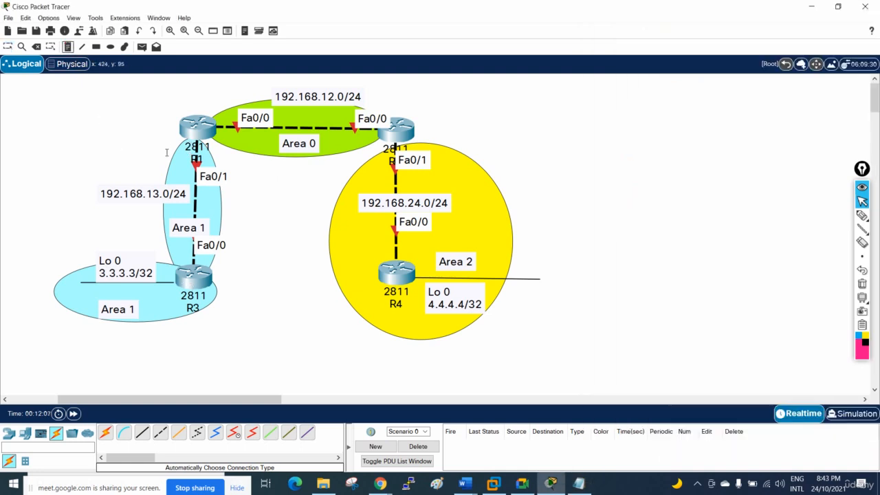
left_click(163, 130)
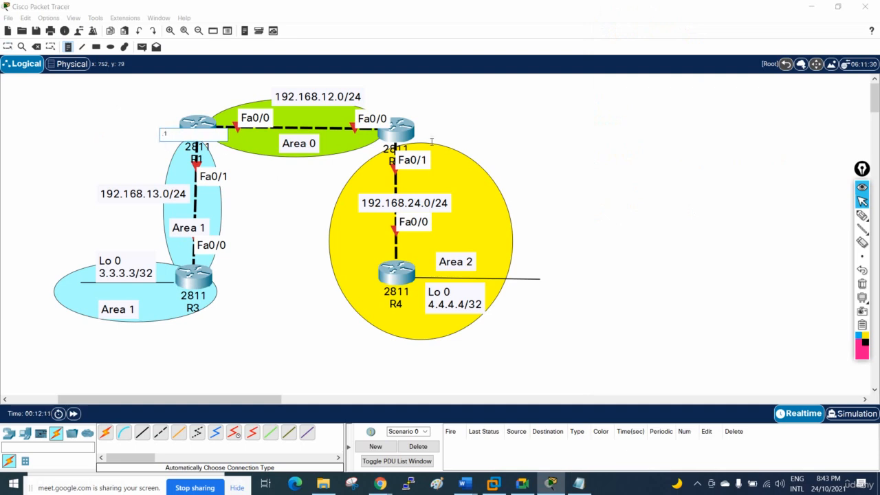
left_click(423, 122)
type(".2")
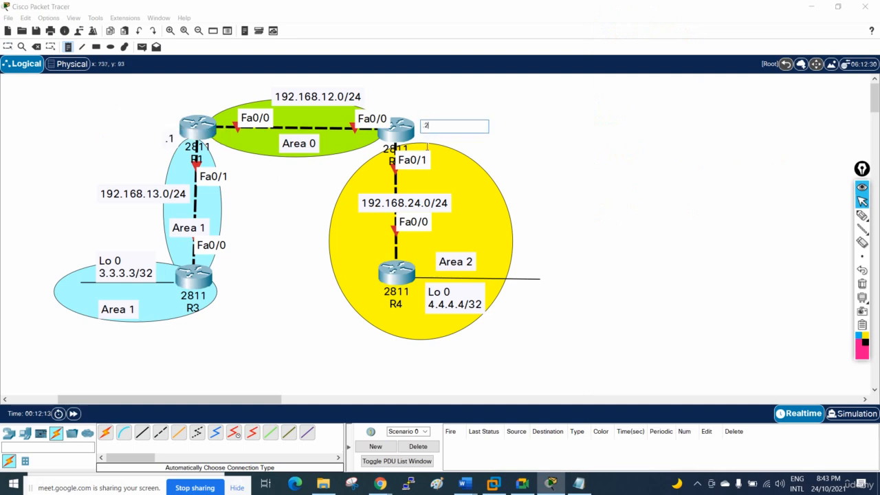
Step: Add the host label .4 beside R3 and another .4 beside R4
left_click(217, 282)
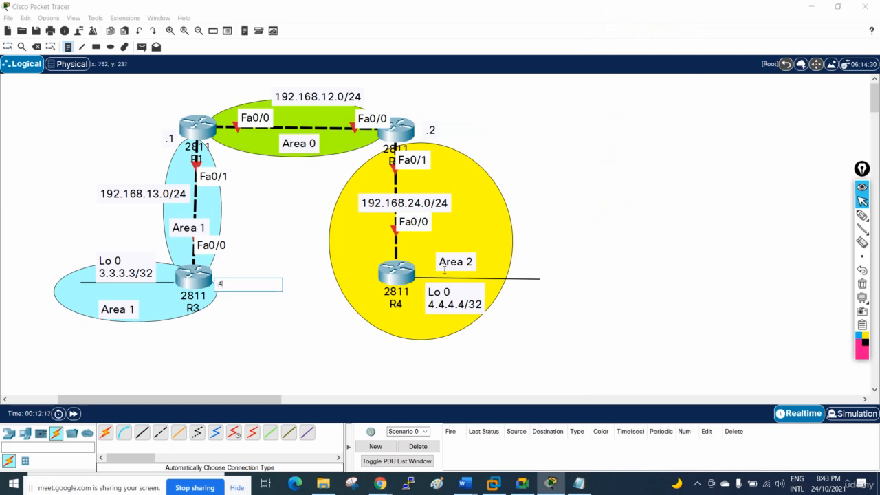
left_click(369, 266)
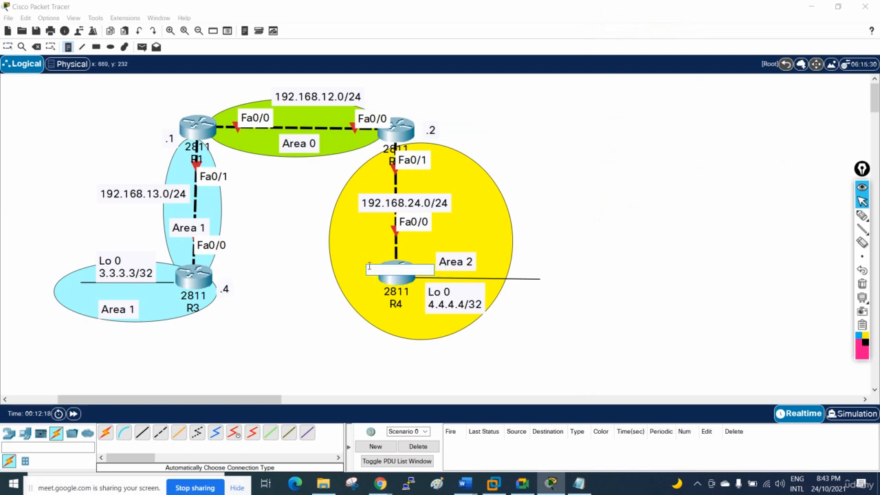
type(".3")
type("4")
Step: Change the host label beside R3 to .3
left_click(7, 47)
double_click(229, 289)
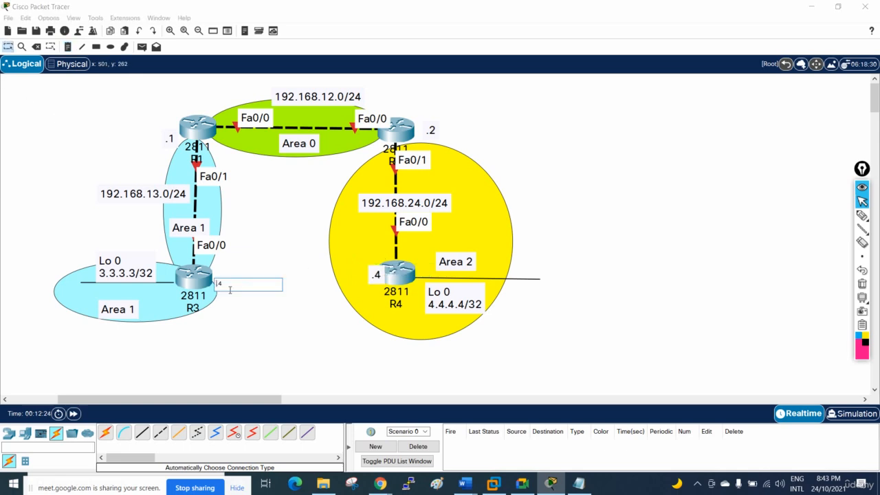
type("3")
left_click(682, 279)
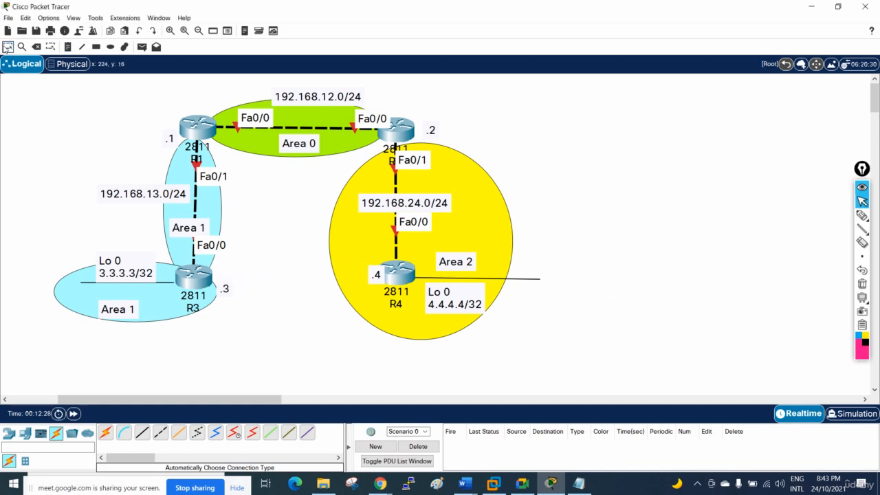
Step: Switch to Notepad and duplicate the whole R1 configuration section below a dashed separator line
left_click(579, 483)
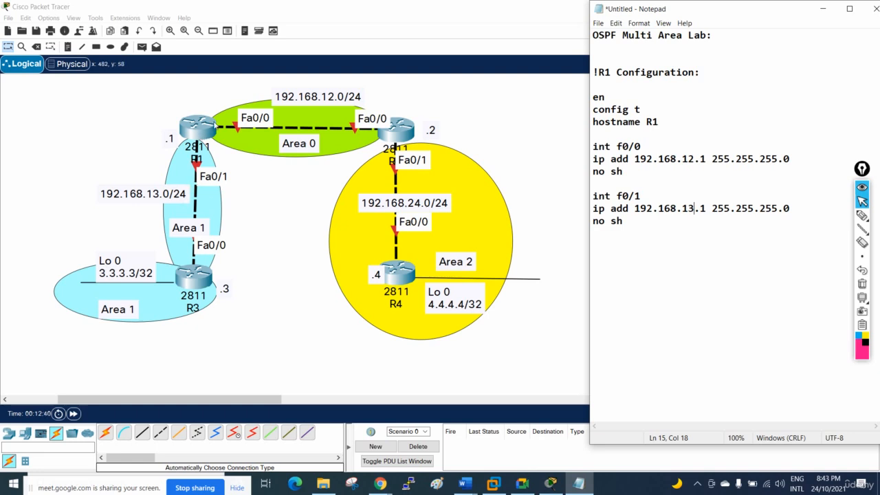
left_click_drag(625, 217, 588, 69)
left_click(632, 221)
key("Return")
key("Return")
key("Return")
key("Return")
type("------------------------")
key("Return")
type("!R1 Configuration:  en config t hostname R1  int f0/0 ip add 192.168.12.1 255.255.255.0 no sh  int f0/1 ip add 192.168.13.1 255.255.255.0 no sh")
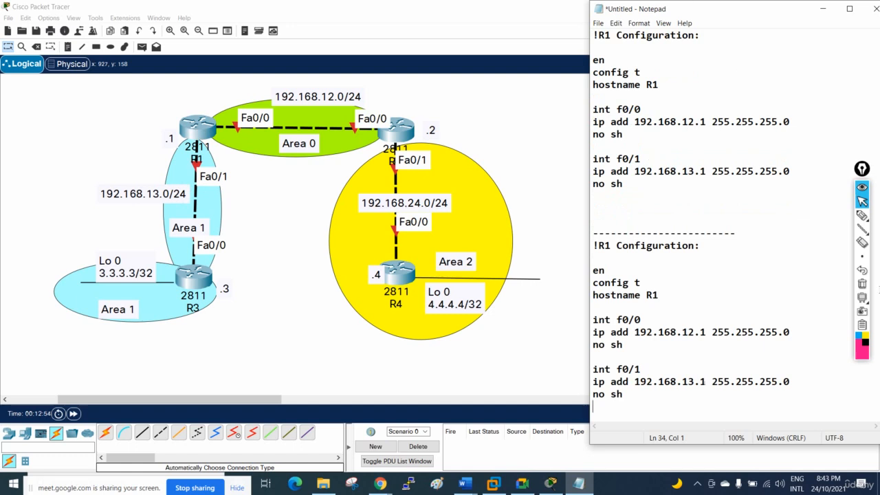
Step: Add the line router ospf 1 below the interface commands in the R1 section
left_click(638, 186)
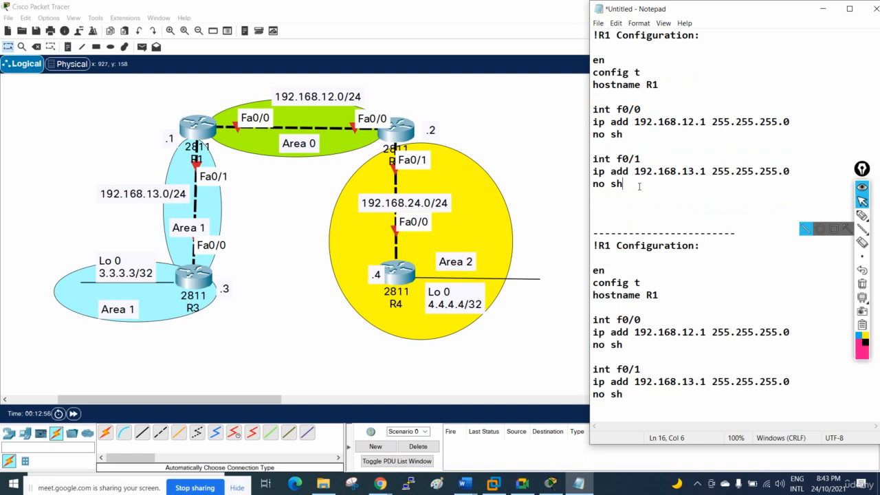
key("Return")
key("Return")
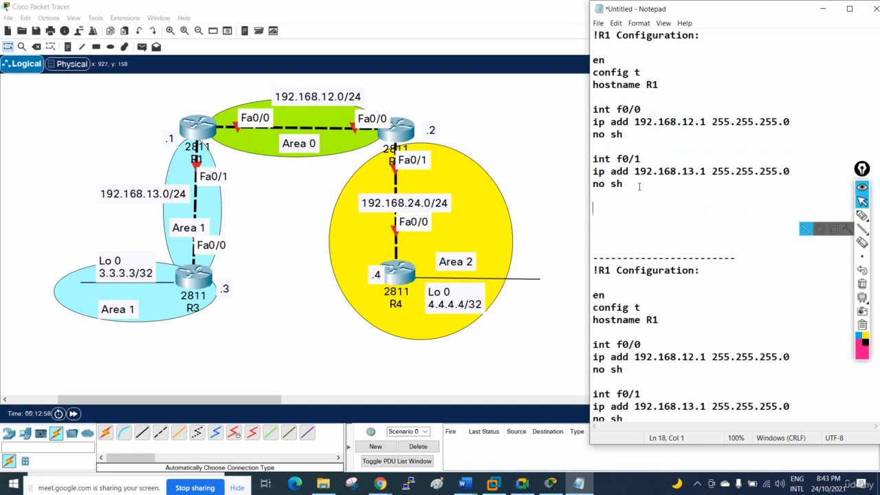
type("router ospf ")
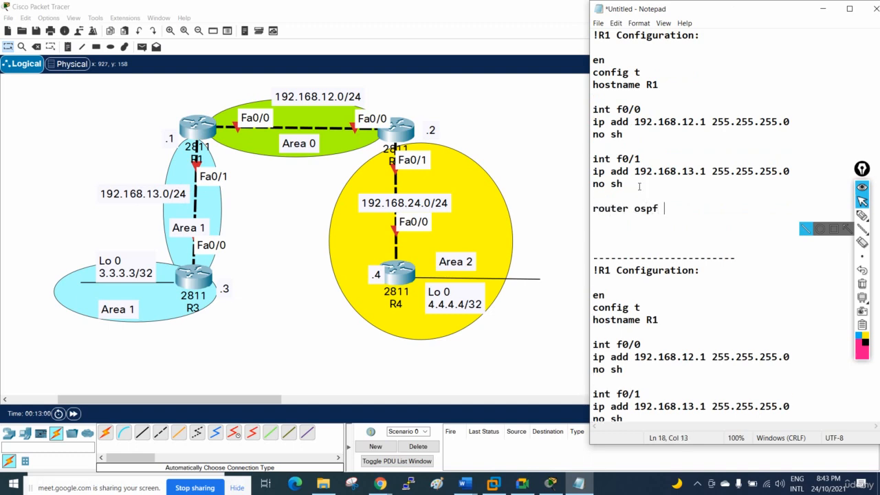
type("1")
key("Return")
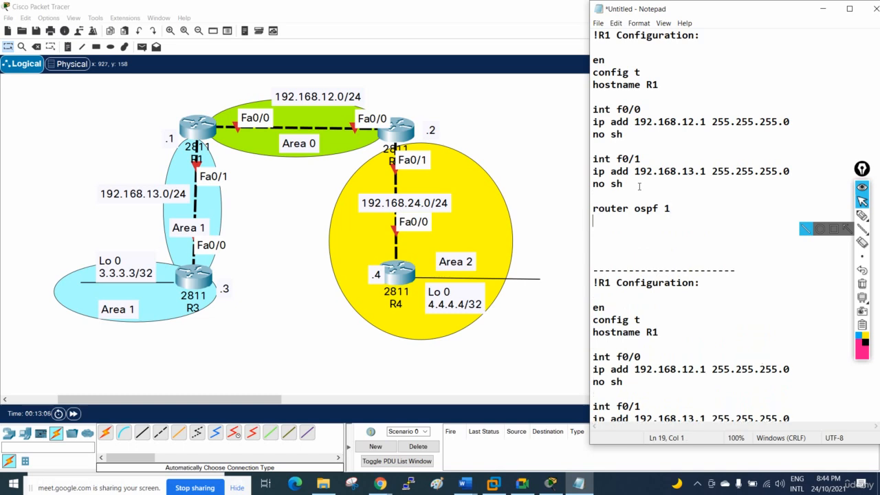
type("network")
key("BackSpace")
key("BackSpace")
key("BackSpace")
key("BackSpace")
key("BackSpace")
key("BackSpace")
key("BackSpace")
key("BackSpace")
Step: Under R1's router ospf 1 line, write int f0/0 followed by ip ospf 1 area 0
type("int f0/0")
key("Return")
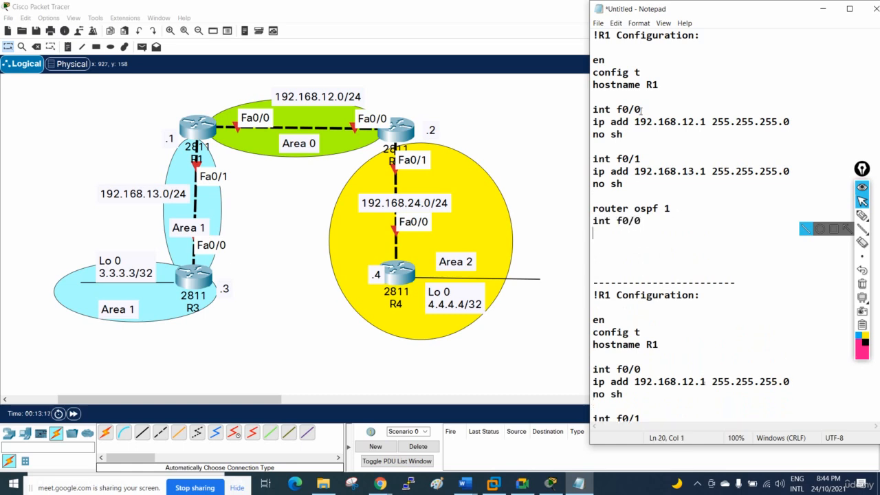
left_click_drag(641, 110, 589, 113)
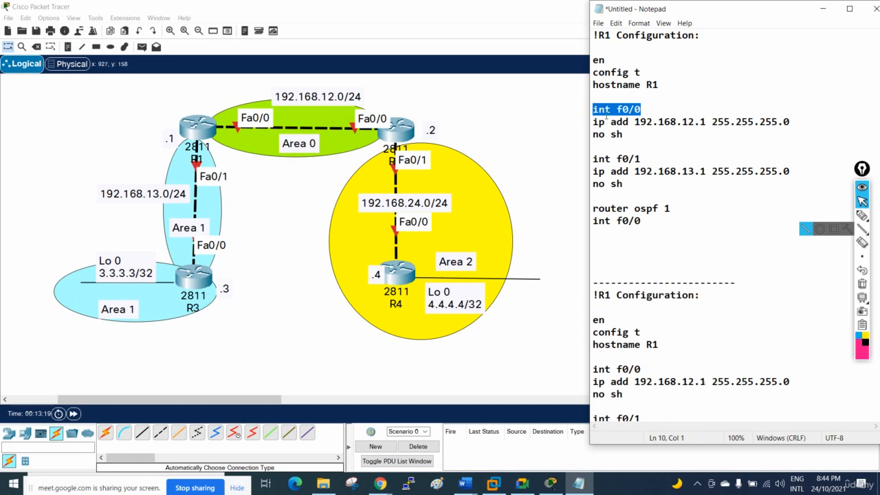
left_click(654, 222)
key("Return")
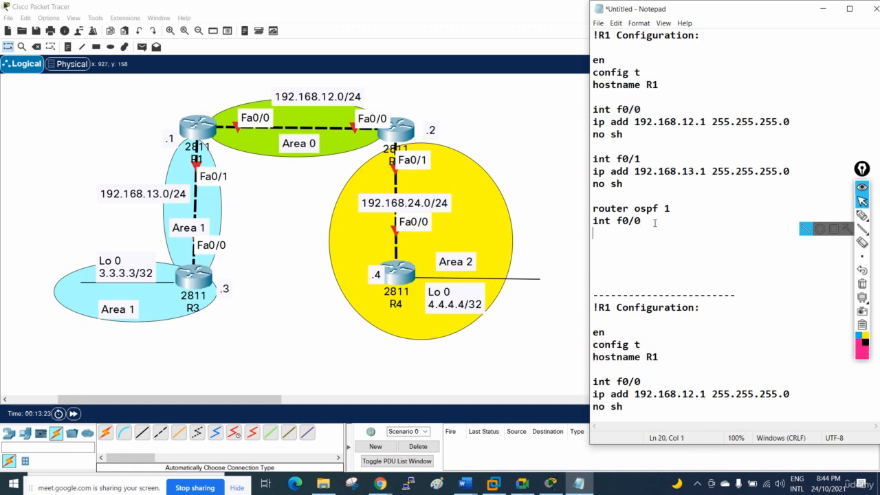
type("ip ospf 1 area ")
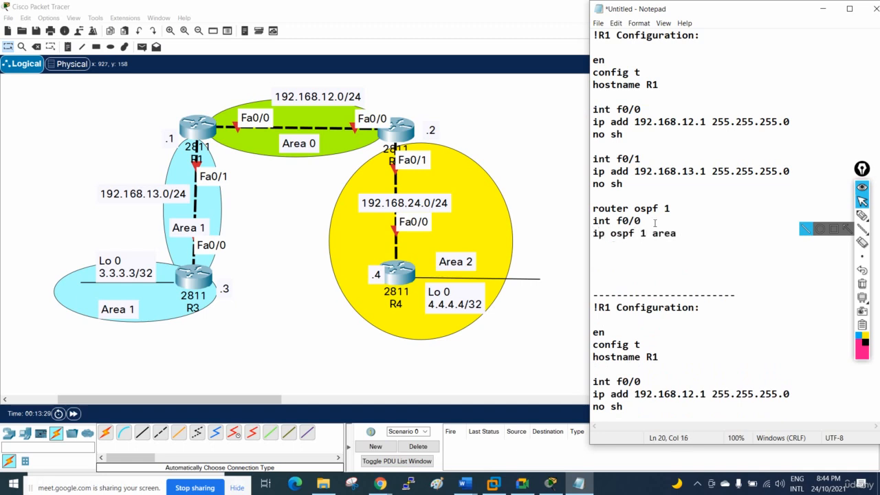
type("0")
Step: Mark R1's f0/0 interface and the Area 0 link with pen strokes on screen, and clear the annotations
left_click(861, 215)
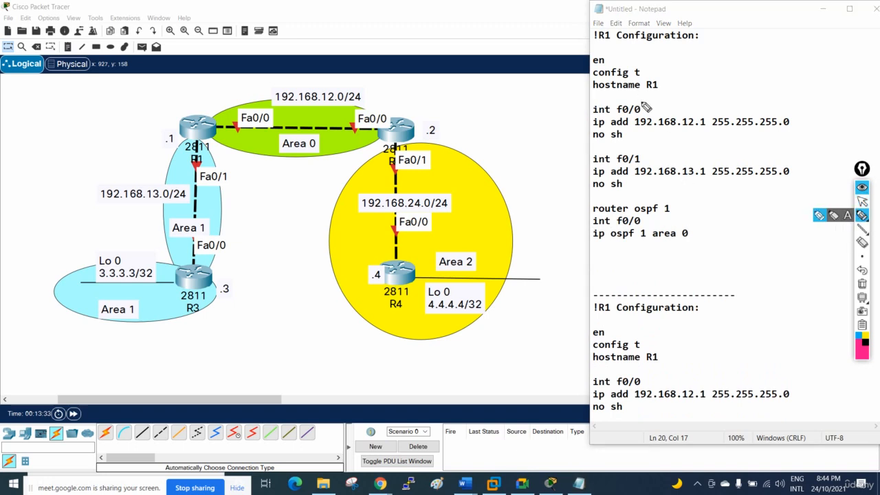
mouse_move(644, 104)
left_mouse_down()
mouse_move(617, 112)
mouse_move(638, 122)
mouse_move(643, 108)
left_mouse_up()
mouse_move(260, 107)
left_mouse_down()
mouse_move(236, 122)
mouse_move(259, 110)
left_mouse_up()
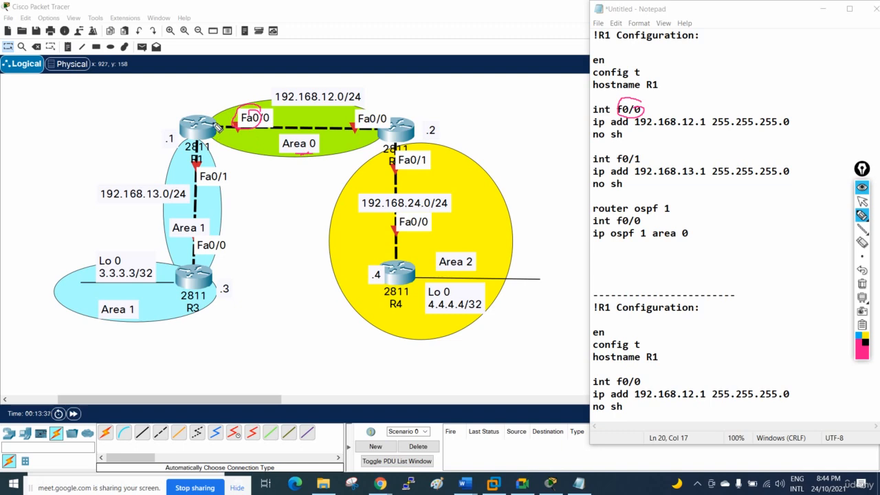
mouse_move(217, 130)
left_mouse_down()
mouse_move(292, 97)
mouse_move(390, 122)
mouse_move(342, 152)
mouse_move(229, 137)
mouse_move(282, 116)
left_mouse_up()
left_click_drag(385, 126, 376, 122)
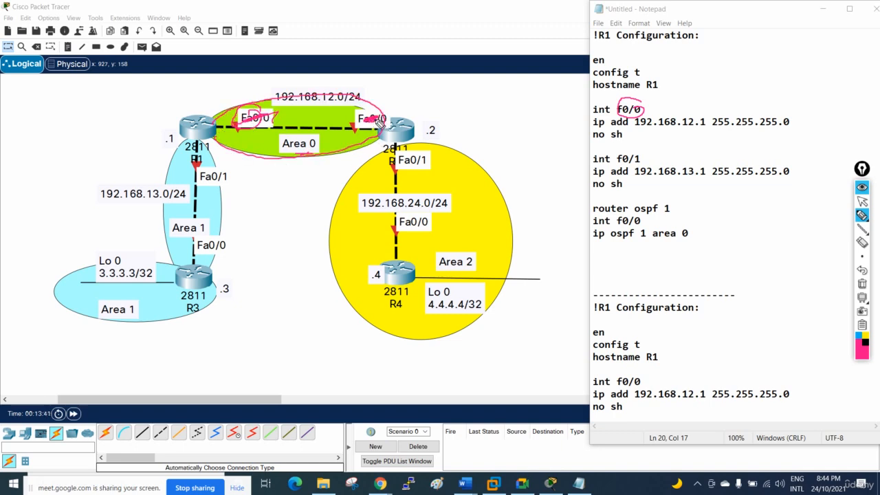
left_click_drag(694, 236, 710, 226)
left_click(862, 283)
left_click(862, 201)
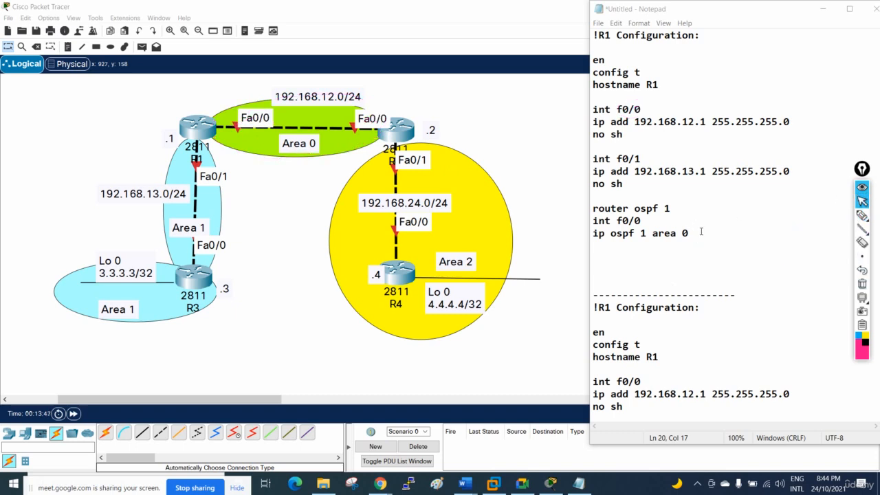
Step: Duplicate R1's two OSPF lines for f0/0 below the originals, separated by a blank line
left_click_drag(689, 234, 573, 219)
key("ctrl+c")
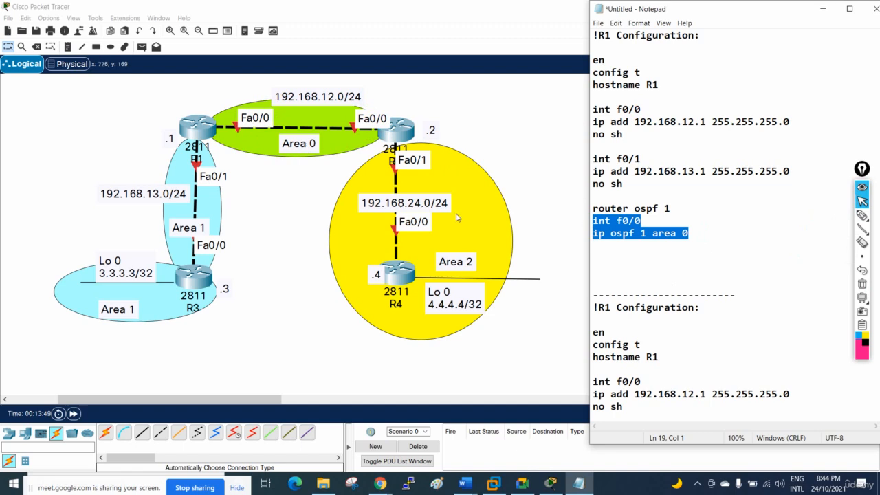
left_click(623, 265)
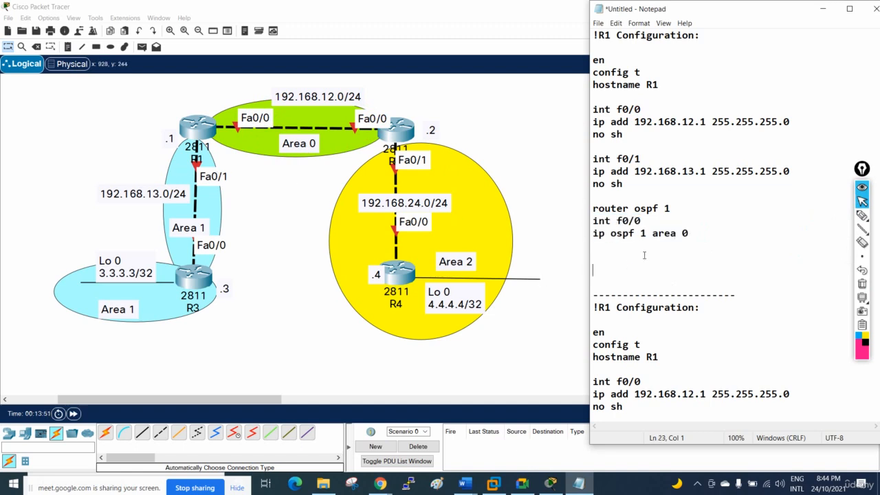
left_click(595, 250)
key("Return")
key("ctrl+v")
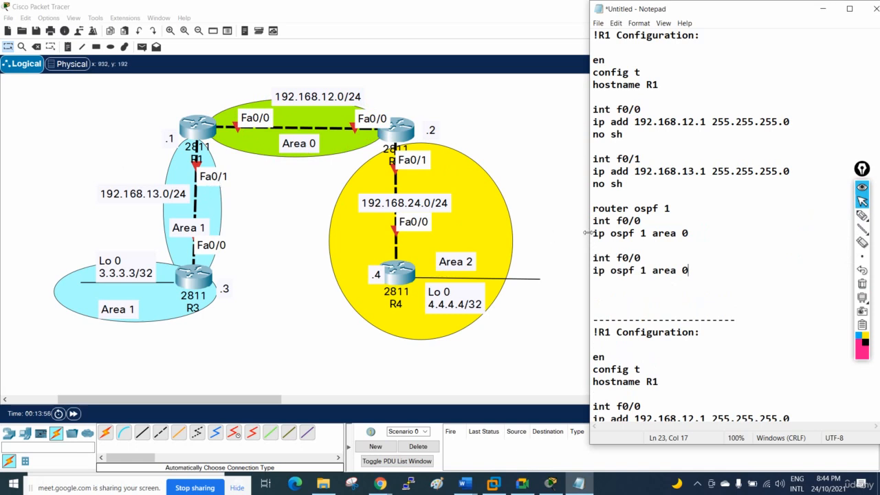
Step: Change the duplicated OSPF lines in the R1 section to int f0/1 and area 1
left_click_drag(641, 257, 635, 257)
type("1")
double_click(684, 270)
type("1")
left_click(725, 278)
Step: Rename the router to R2 in the heading and hostname line of the duplicated section
scroll(716, 195, "down", 3)
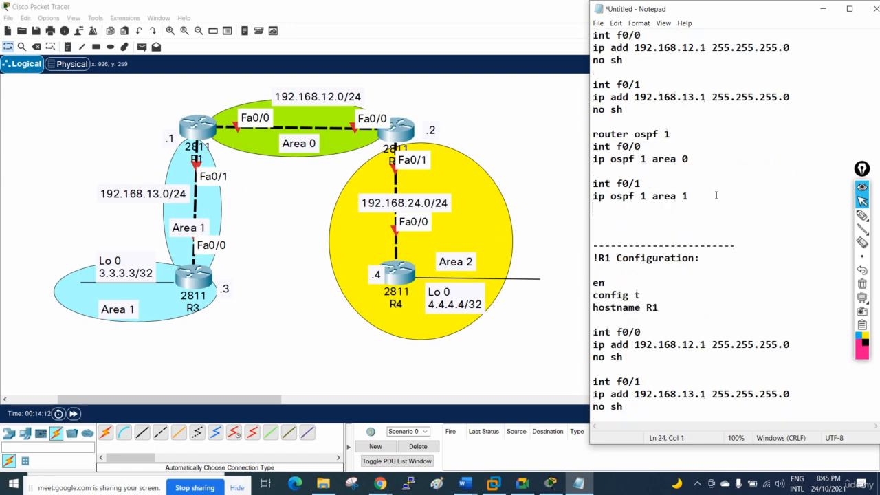
left_click_drag(612, 233, 604, 233)
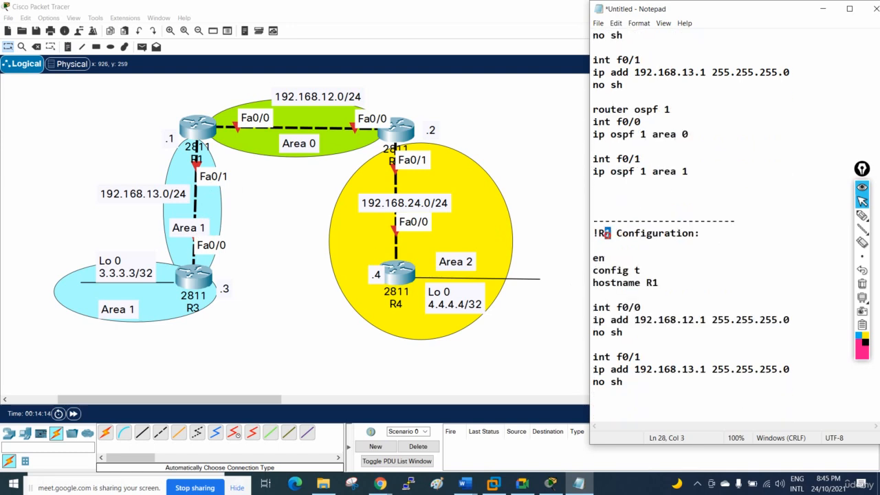
type("2")
double_click(654, 282)
type("R2")
Step: Set R2's f0/0 address to 192.168.12.2 and its f0/1 address to 192.168.24.2
left_click_drag(706, 320, 700, 319)
type("2")
left_click_drag(695, 369, 685, 371)
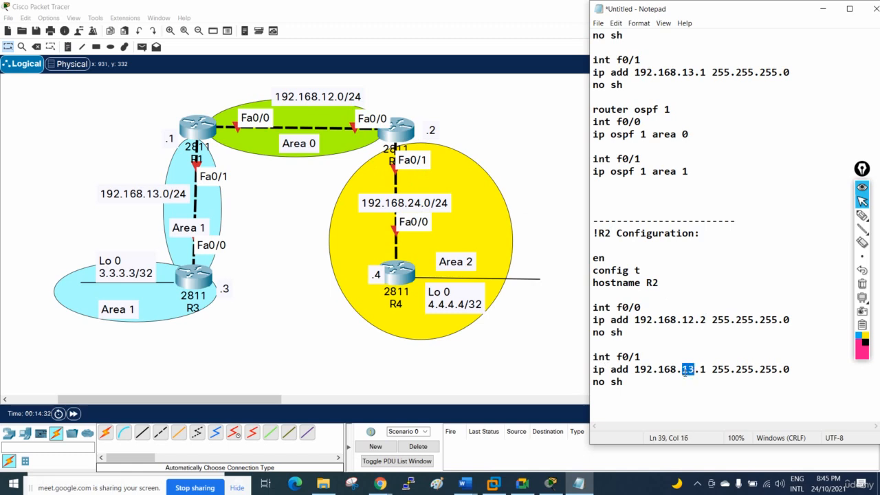
type("24")
left_click(700, 369)
type("2")
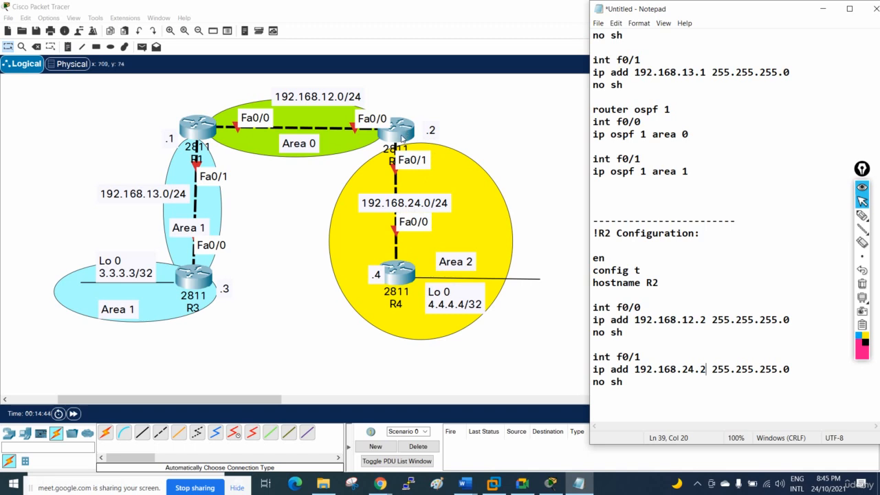
Step: Copy R1's OSPF command block to the end of the R2 section
left_click_drag(688, 175, 588, 113)
key("ctrl+c")
left_click(628, 384)
key("Return")
key("Return")
key("ctrl+v")
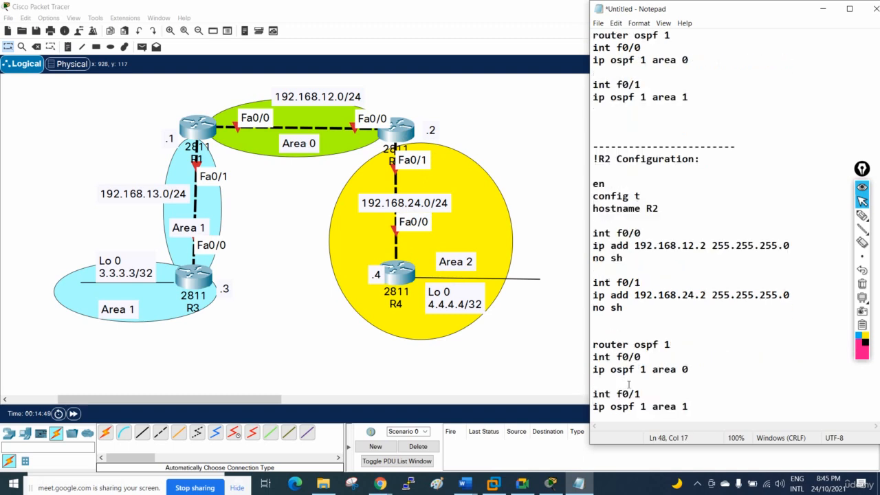
Step: Review the OSPF commands in the R2 section and set the area of interface f0/1 to 2
scroll(637, 378, "down", 1)
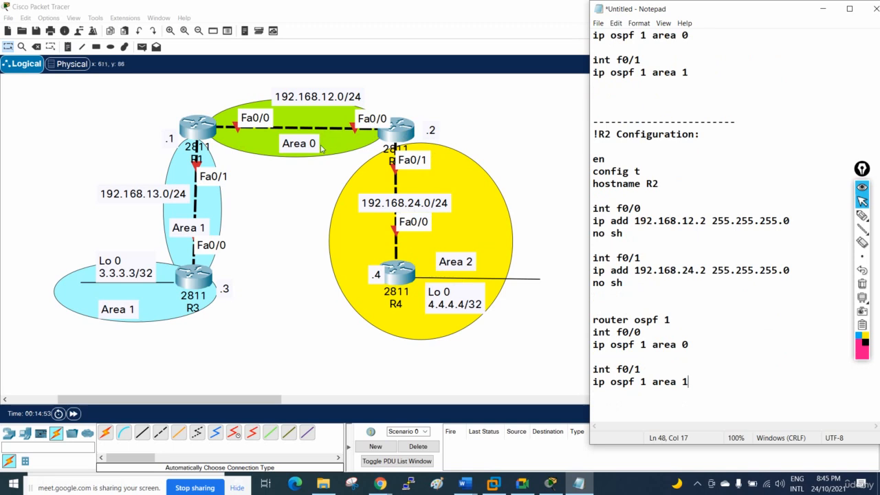
left_click_drag(689, 345, 589, 332)
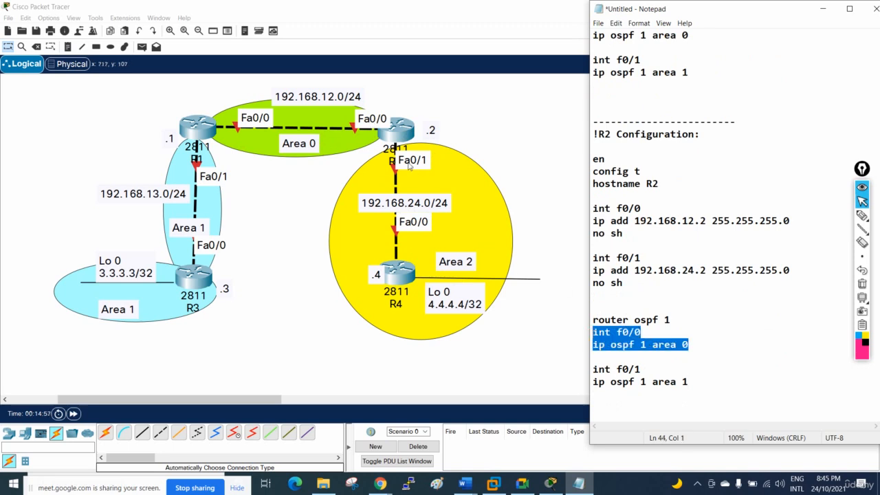
left_click_drag(592, 369, 638, 382)
left_click(646, 382)
double_click(665, 319)
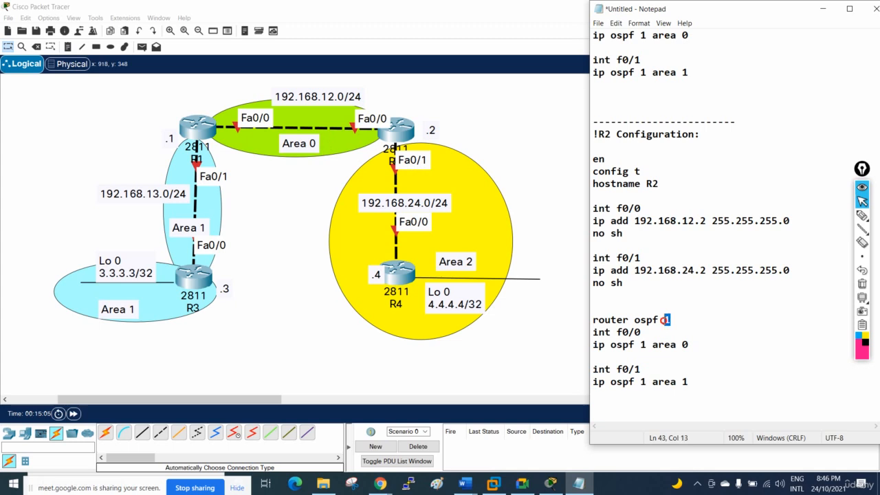
left_click_drag(647, 345, 640, 344)
left_click_drag(644, 383, 639, 382)
double_click(667, 383)
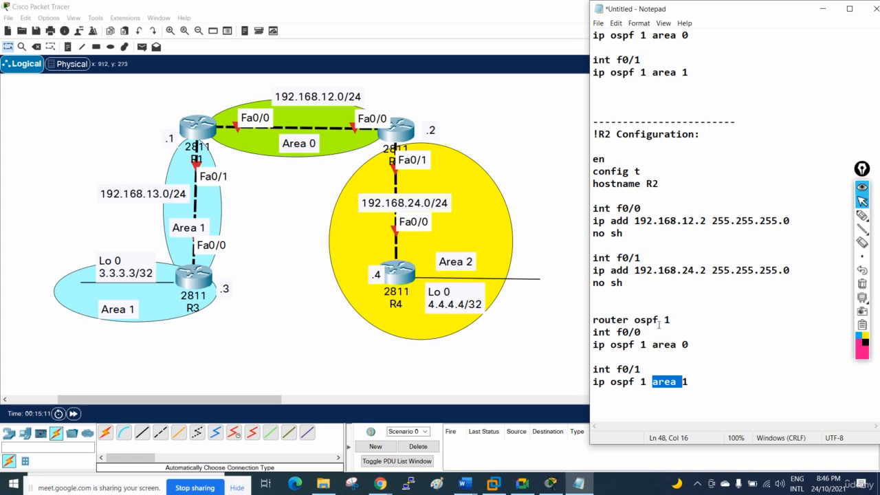
left_click_drag(688, 382, 683, 382)
type("2")
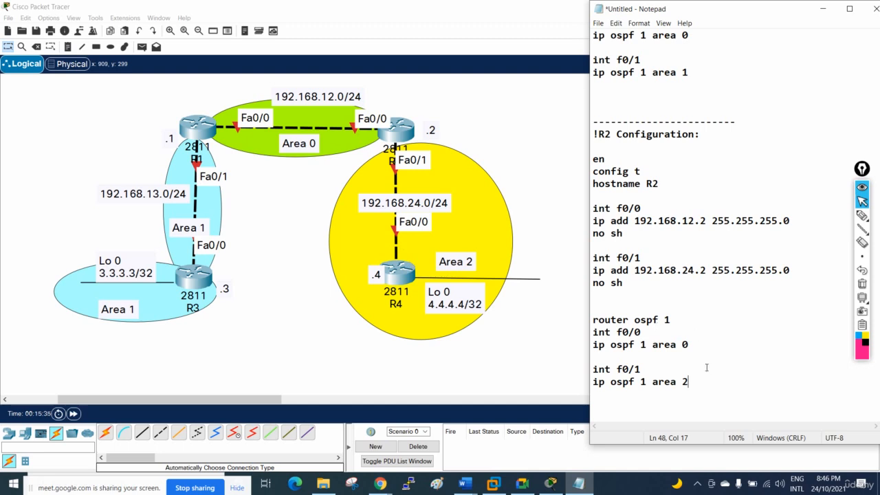
Step: Duplicate the whole R2 configuration section, including its dashed separator line, below the original
left_click_drag(701, 381, 589, 127)
key("ctrl+c")
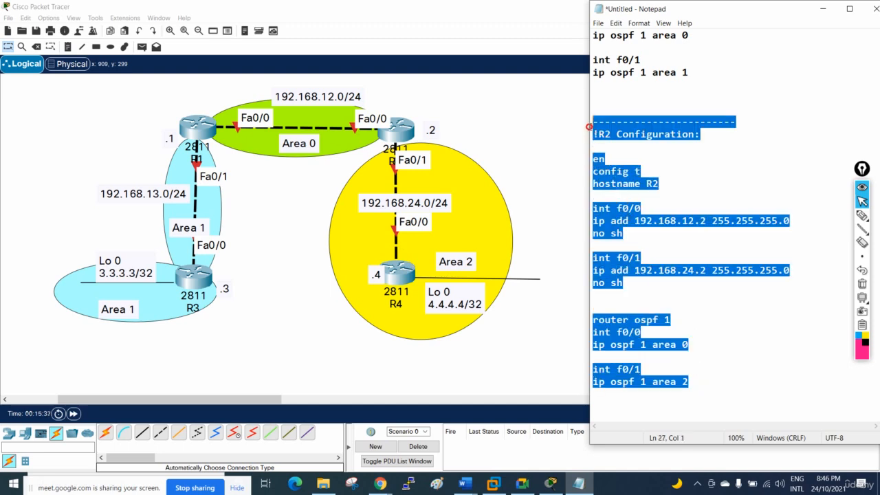
left_click(718, 383)
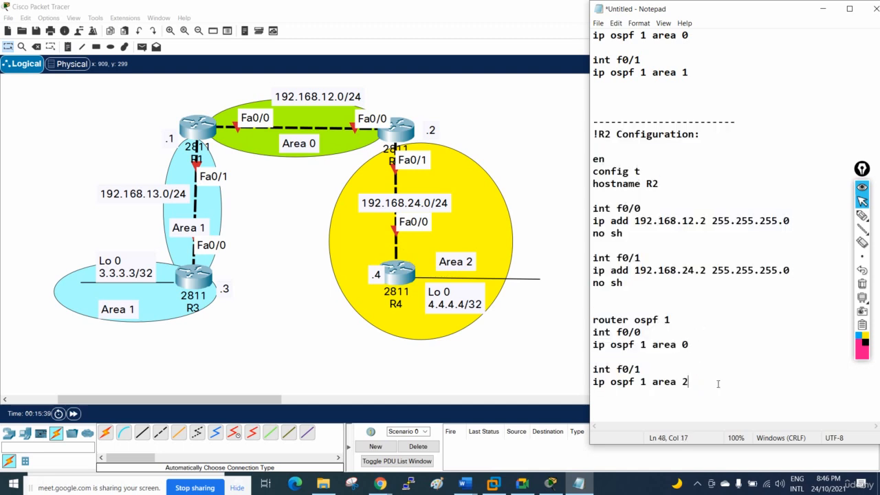
key("Return")
key("ctrl+v")
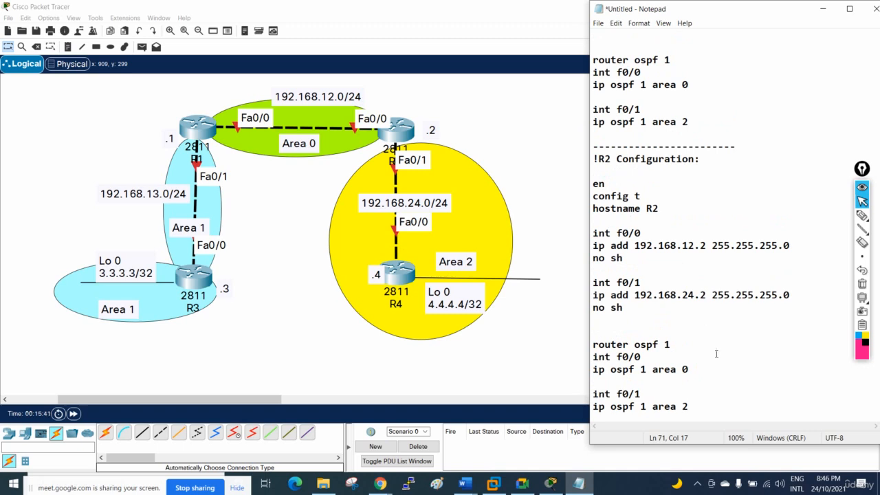
Step: Rename the router to R3 in the heading and hostname line of the new section
scroll(715, 268, "down", 1)
left_click_drag(611, 134, 605, 134)
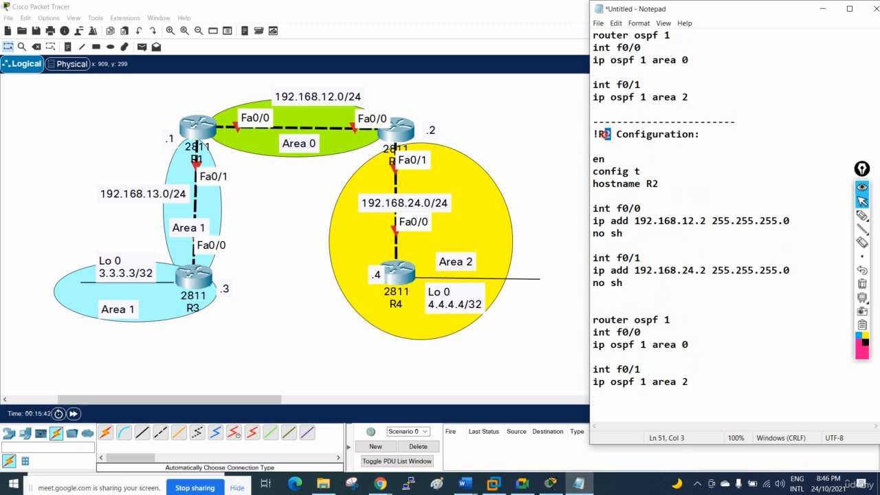
type("3")
left_click_drag(666, 184, 648, 184)
type("R3")
Step: Set the f0/0 address in the R3 section to 192.168.13.3
left_click(692, 220)
key("shift+Left")
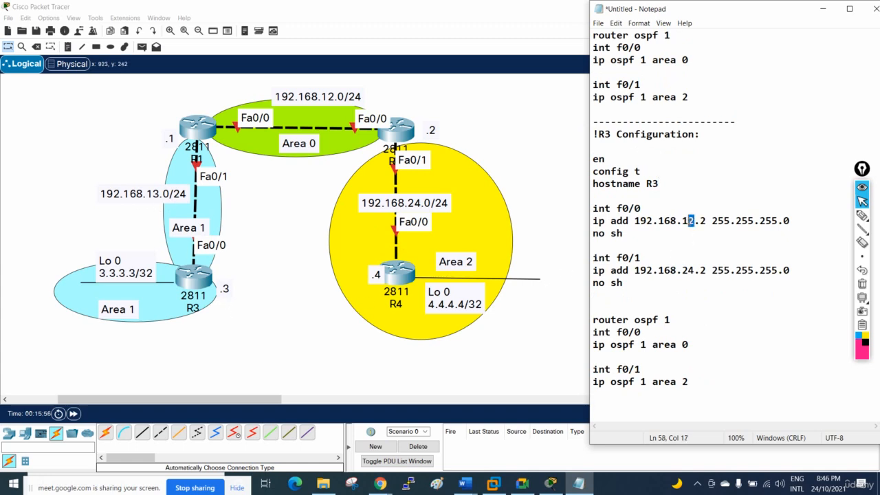
type("3")
key("Right")
key("Right")
double_click(704, 220)
left_click(704, 220)
double_click(704, 220)
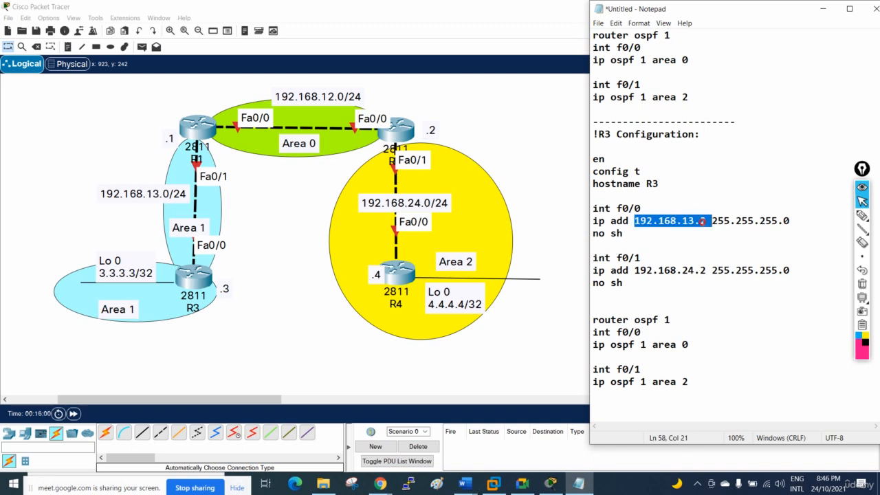
left_click(704, 220)
key("BackSpace")
type("3")
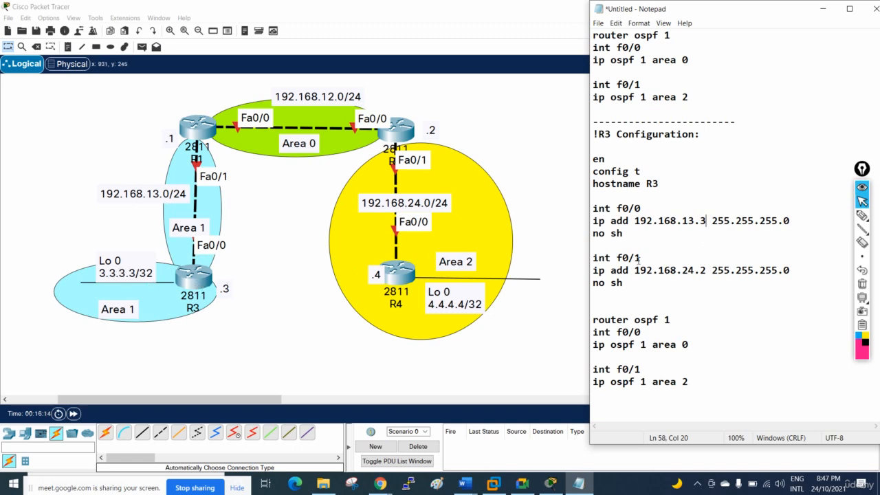
Step: Change the second interface in the R3 section to lo 0 with address 3.3.3.3 and mask 255.255.255.255
left_click_drag(639, 258, 617, 258)
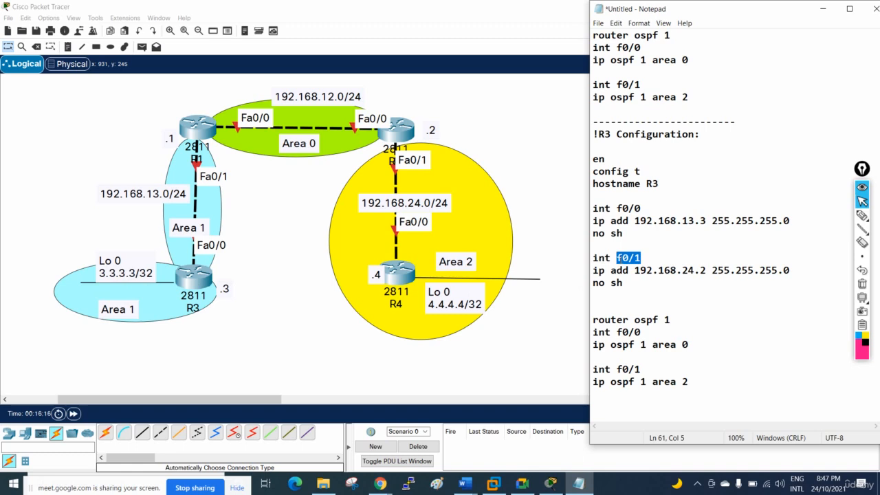
type("lo")
left_click_drag(790, 270, 631, 270)
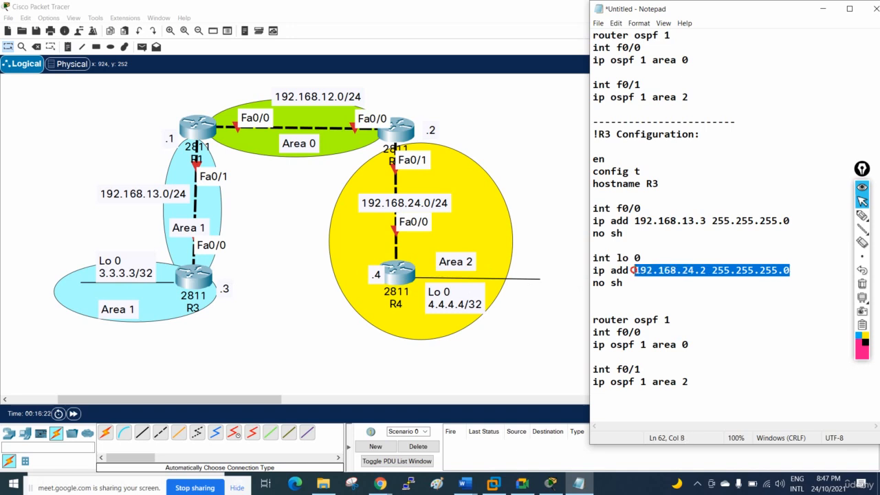
type("3.3.3.3")
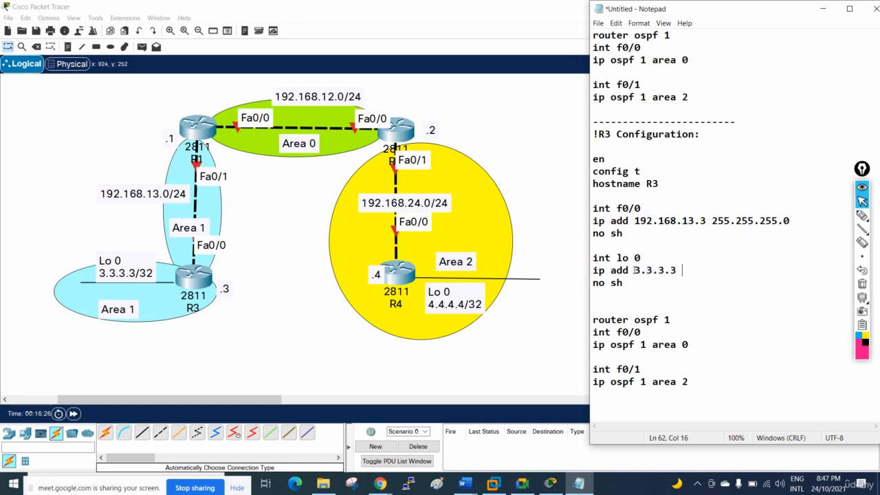
type(" 255.255.255.255")
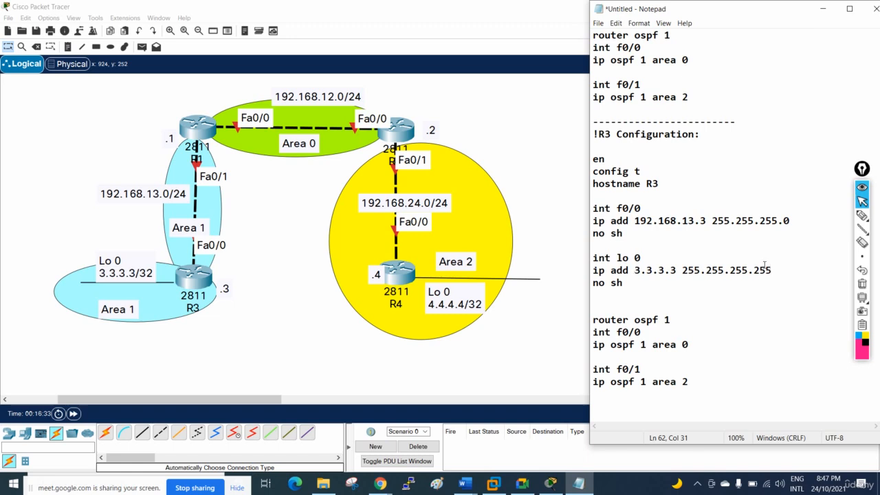
Step: Annotate R3's /32 loopback prefix with the handwritten mask 255.255.255.255, compare it with the /24 prefix, and clear the markings
left_click(862, 215)
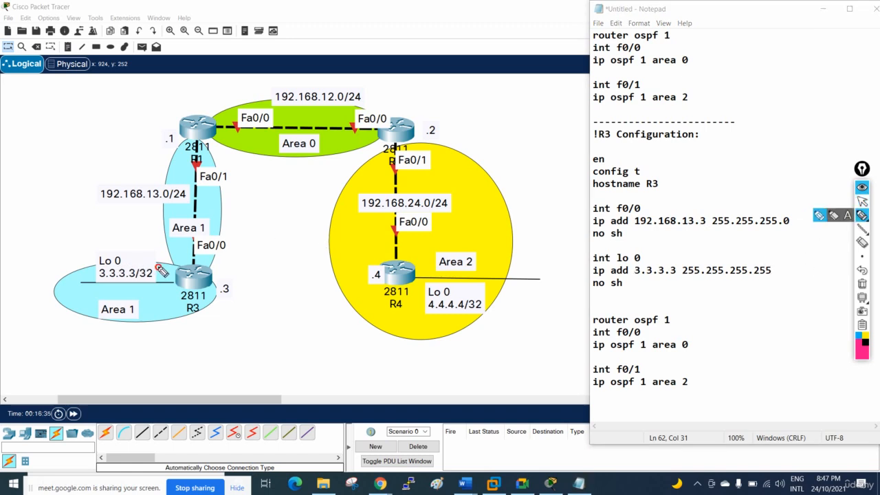
mouse_move(161, 271)
left_mouse_down()
mouse_move(141, 262)
mouse_move(210, 321)
mouse_move(207, 344)
mouse_move(356, 311)
left_mouse_up()
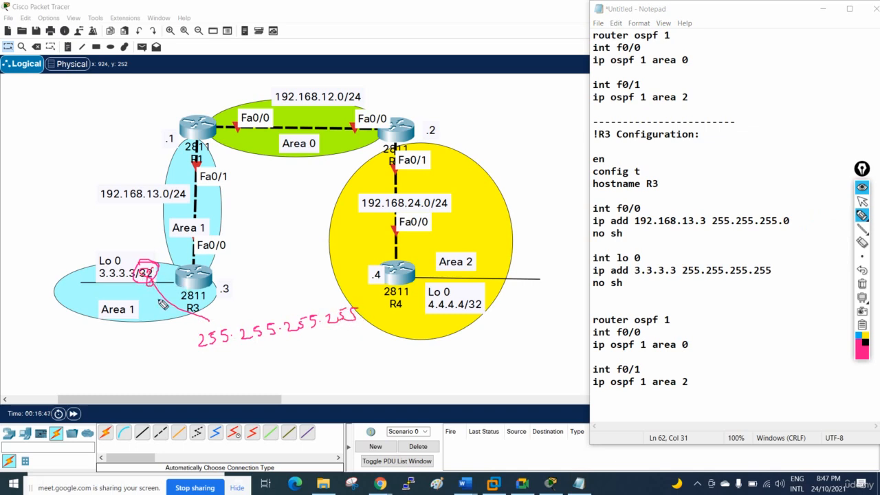
left_click_drag(198, 355, 338, 340)
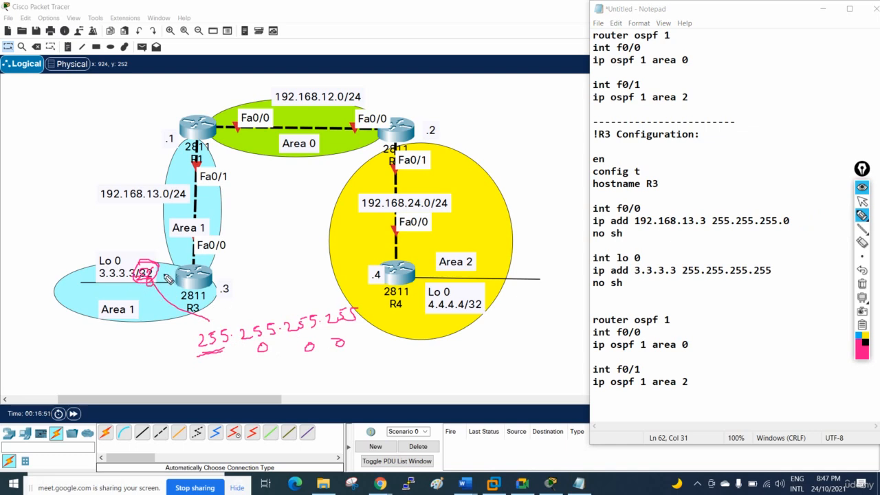
left_click_drag(200, 345, 362, 317)
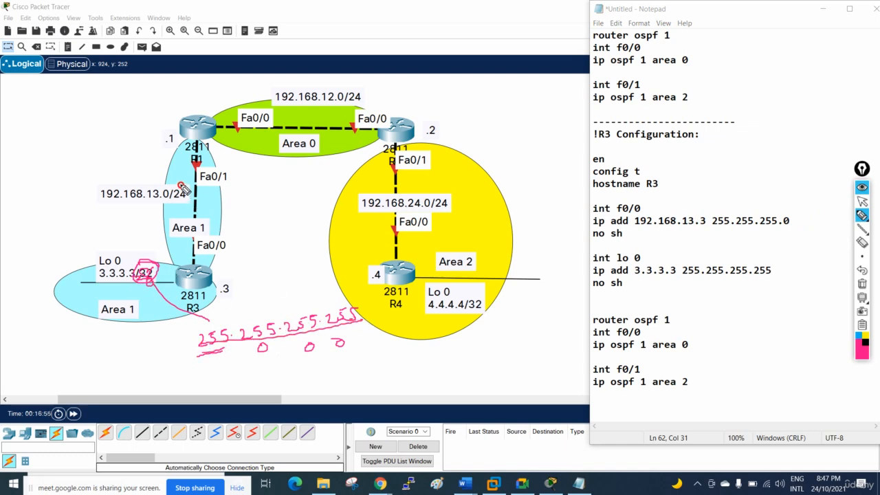
mouse_move(183, 188)
left_mouse_down()
mouse_move(169, 204)
mouse_move(192, 200)
mouse_move(181, 203)
left_mouse_up()
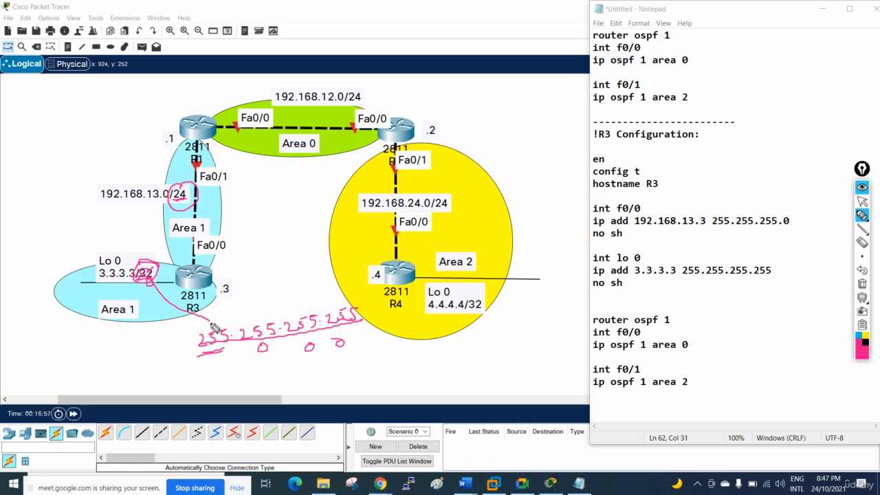
mouse_move(214, 329)
left_mouse_down()
mouse_move(317, 302)
mouse_move(349, 329)
mouse_move(340, 320)
left_mouse_up()
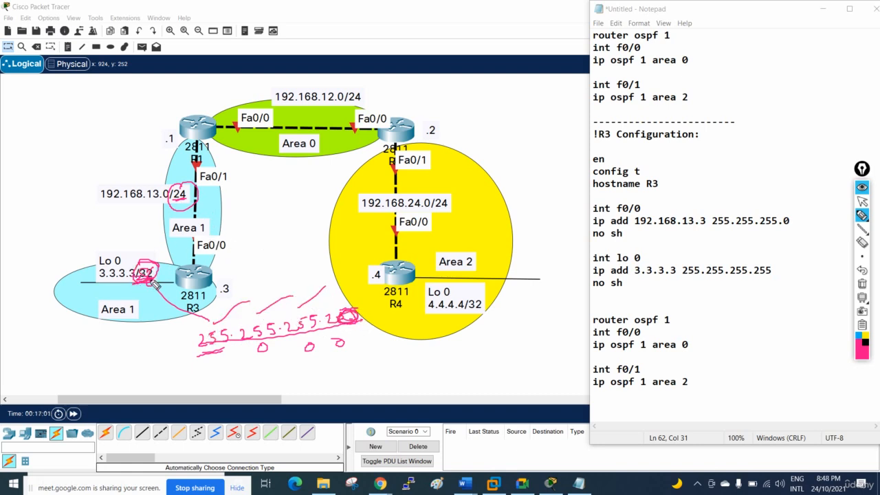
left_click_drag(685, 276, 770, 274)
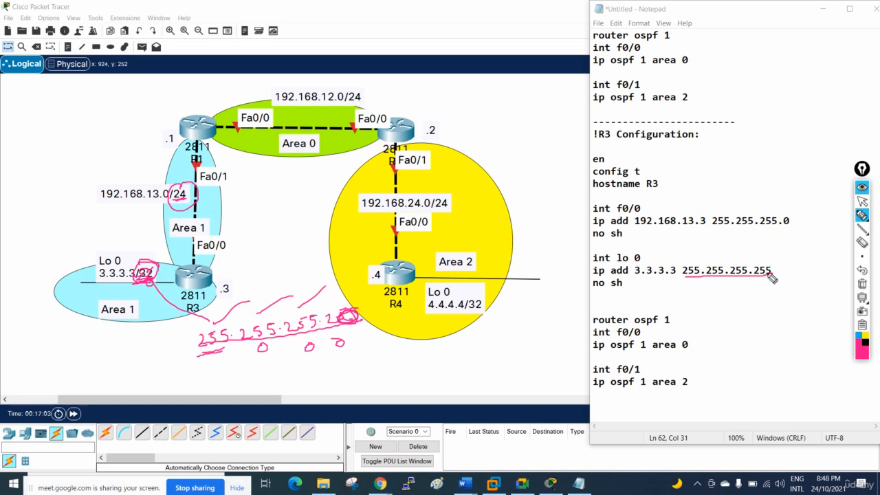
left_click(862, 284)
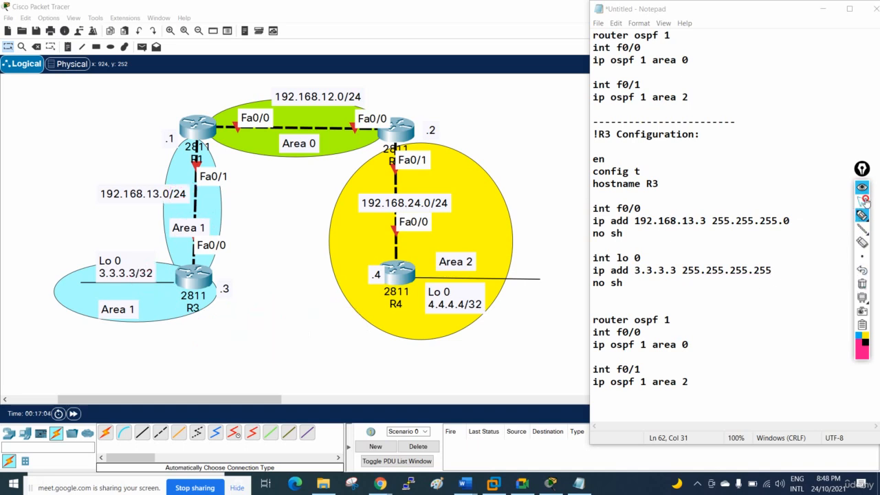
left_click(863, 200)
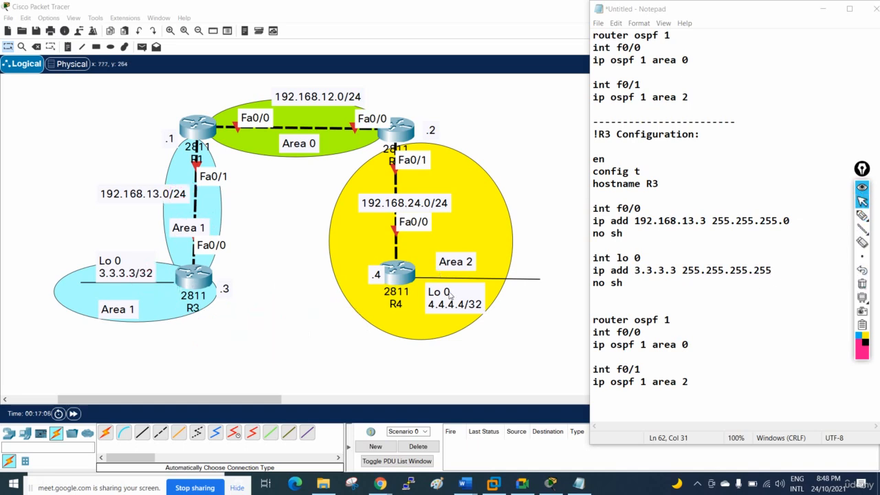
left_click_drag(641, 281, 588, 256)
left_click(625, 283)
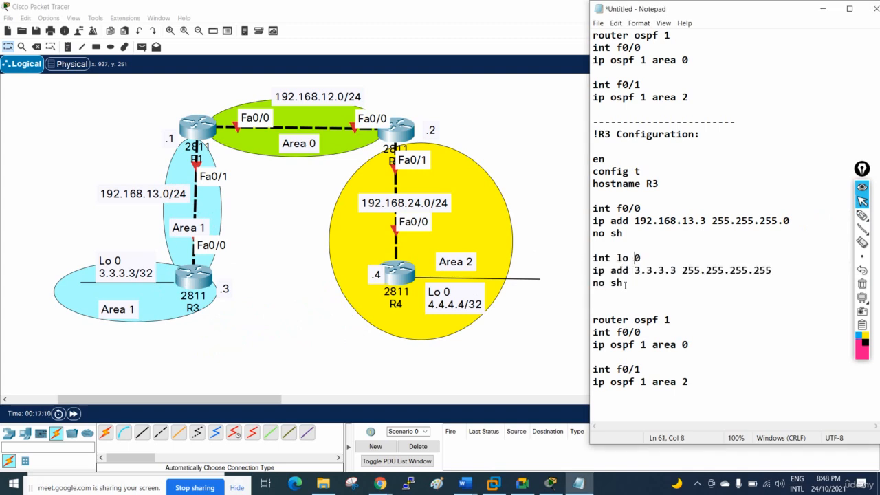
left_click_drag(625, 282, 592, 283)
left_click(626, 284)
Step: In the R3 OSPF commands, set f0/0 to area 1 and replace interface f0/1 with lo 0 in area 1
left_click_drag(591, 320, 677, 323)
left_click_drag(591, 332, 641, 333)
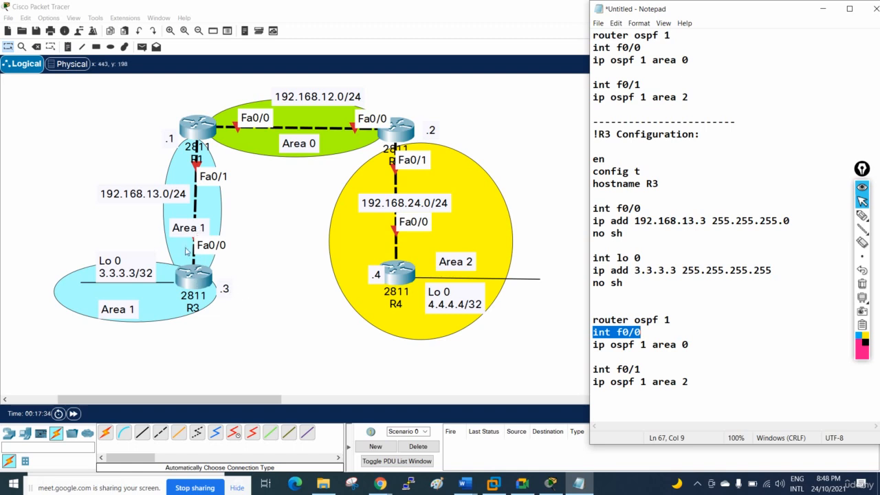
left_click(689, 344)
left_click_drag(689, 345, 683, 344)
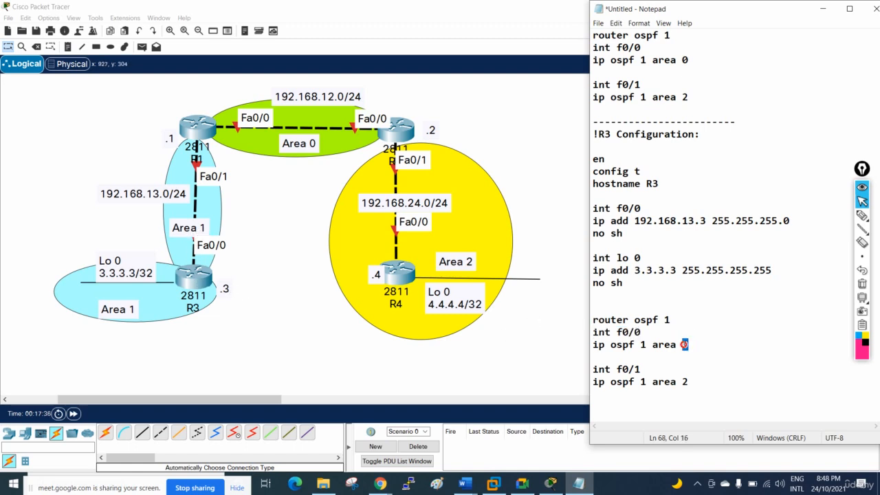
type("1")
left_click_drag(641, 369, 617, 369)
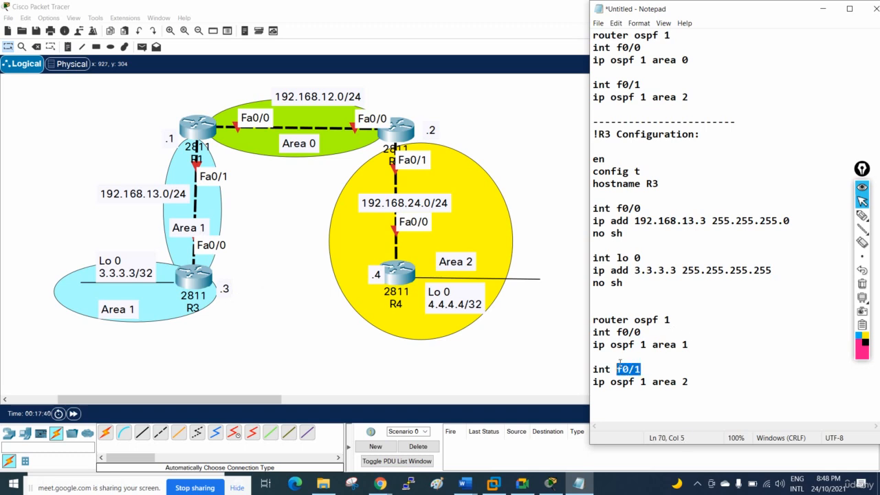
type("lo 0")
left_click_drag(688, 382, 682, 381)
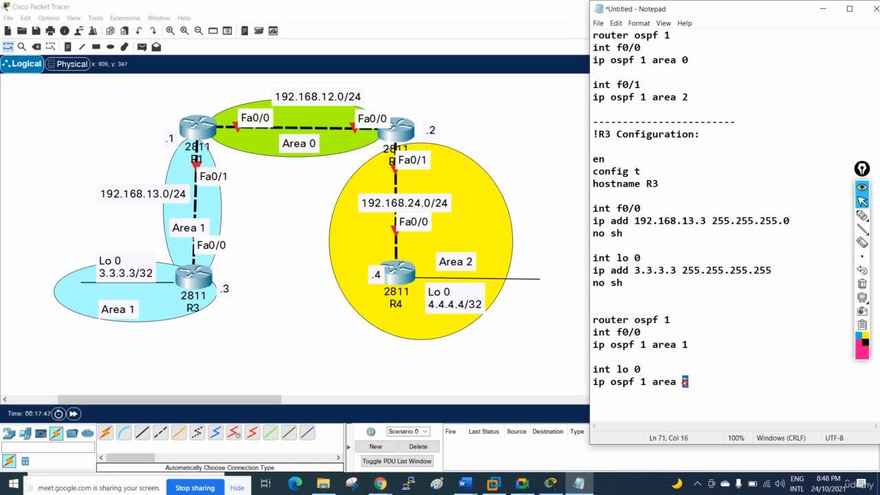
type("1")
Step: Mark R3's hostname, f0/0 interface and 192.168.13.3 address against the topology diagram, and clear the annotations
left_click(861, 215)
left_click_drag(661, 192, 649, 195)
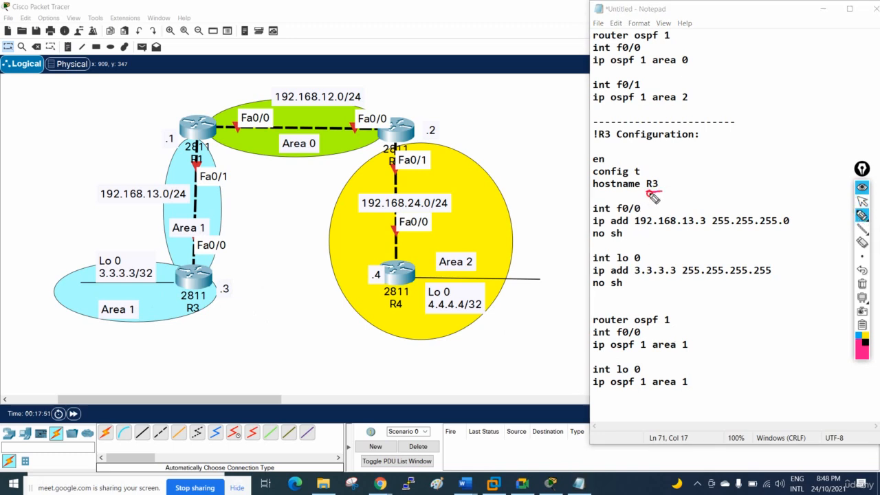
mouse_move(233, 264)
left_mouse_down()
mouse_move(172, 287)
mouse_move(235, 269)
mouse_move(194, 247)
mouse_move(219, 248)
left_mouse_up()
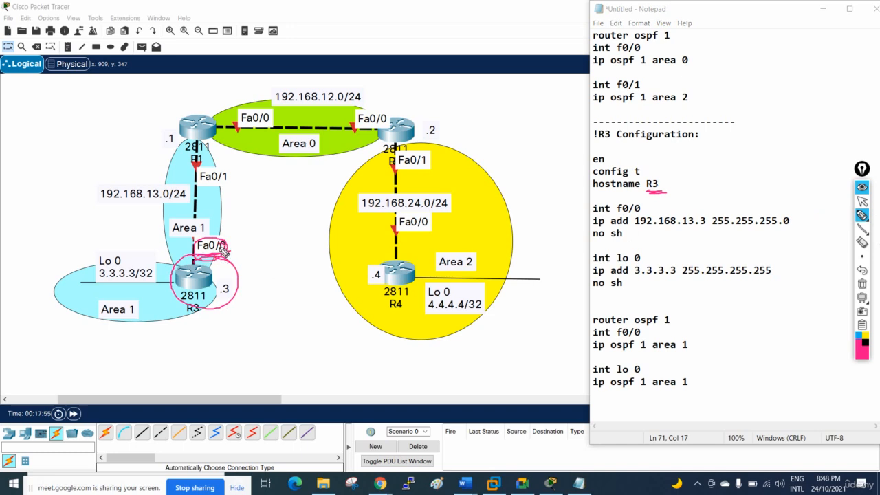
left_click_drag(616, 213, 649, 218)
mouse_move(180, 180)
left_mouse_down()
mouse_move(171, 206)
mouse_move(230, 297)
mouse_move(237, 281)
left_mouse_up()
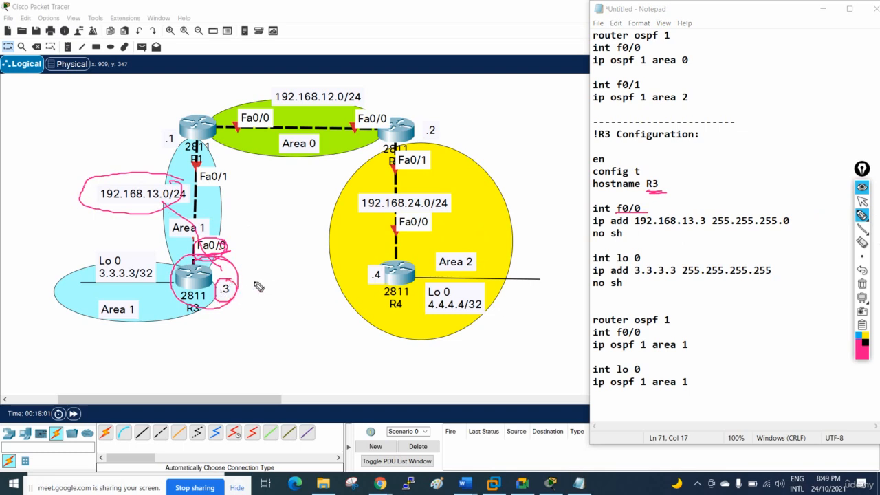
left_click_drag(667, 231, 808, 226)
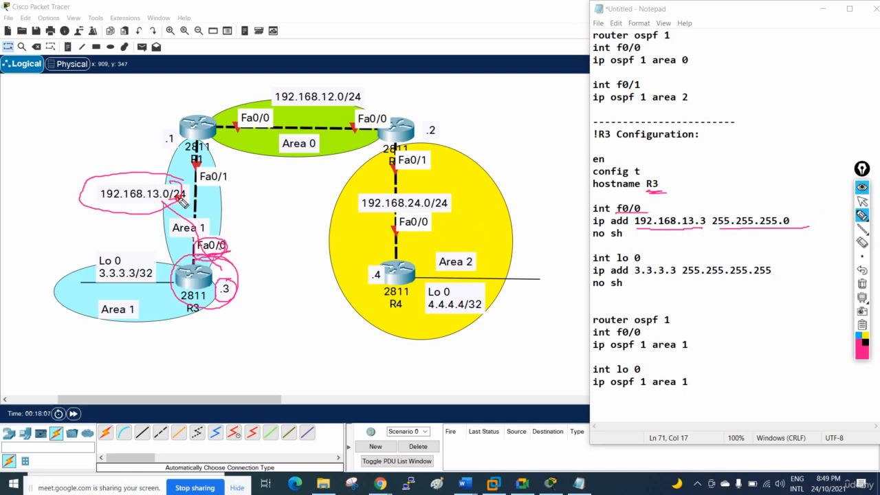
mouse_move(717, 210)
left_mouse_down()
mouse_move(743, 195)
mouse_move(782, 201)
left_mouse_up()
left_click(861, 290)
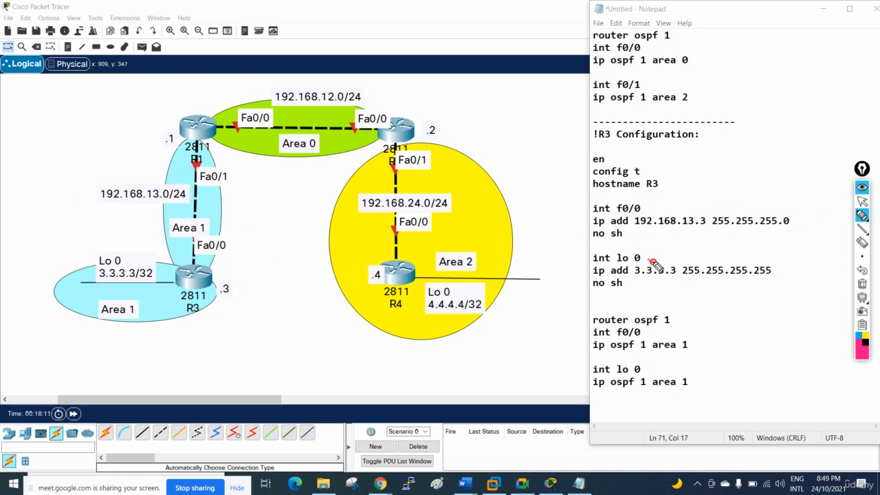
Step: Mark the lo 0 address and mask lines against R3's loopback label in the topology, and clear the annotations
left_click_drag(648, 260, 663, 253)
mouse_move(132, 258)
left_mouse_down()
mouse_move(101, 250)
mouse_move(162, 276)
mouse_move(131, 261)
left_mouse_up()
left_click_drag(632, 277, 680, 278)
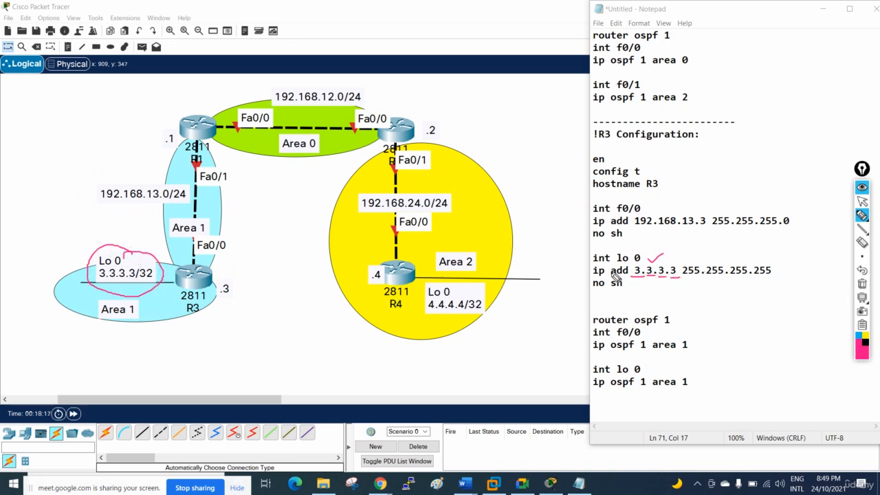
mouse_move(157, 263)
left_mouse_down()
mouse_move(168, 277)
mouse_move(159, 272)
left_mouse_up()
left_click_drag(689, 260, 771, 258)
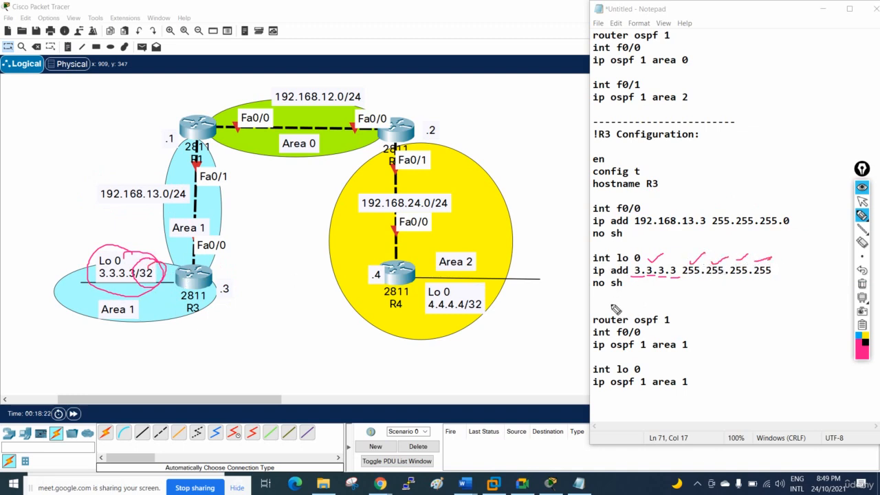
left_click(861, 284)
Step: Circle the matching OSPF process ID in the router and interface commands of the R3 section, and clear the annotations
mouse_move(593, 325)
left_mouse_down()
mouse_move(665, 324)
mouse_move(679, 314)
mouse_move(661, 318)
mouse_move(686, 325)
mouse_move(676, 313)
left_mouse_up()
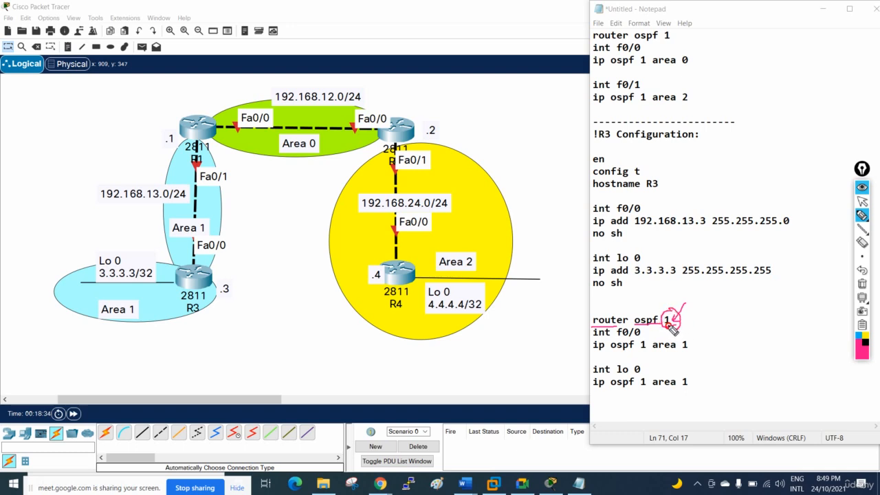
left_click_drag(647, 339, 644, 377)
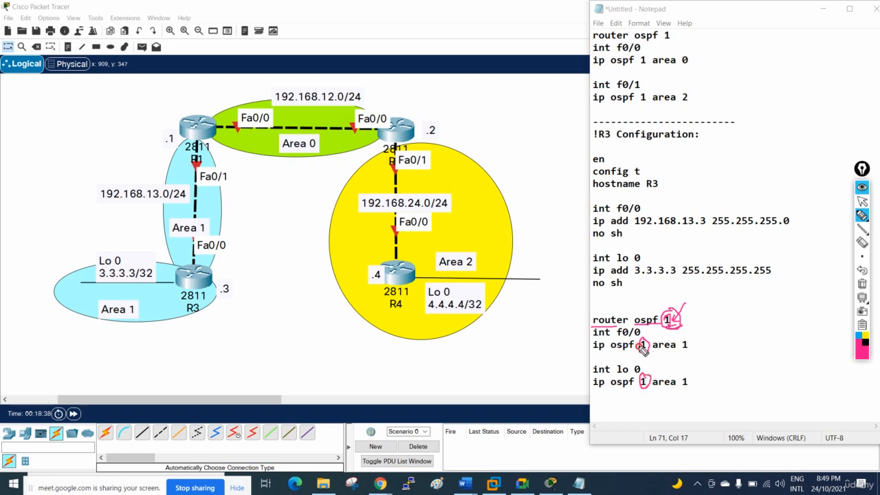
left_click(862, 284)
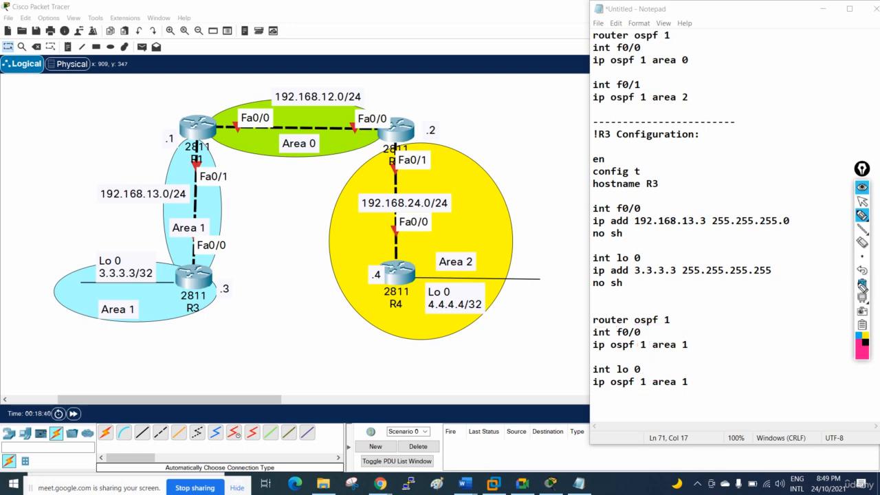
Step: Mark R3's f0/0 and lo 0 OSPF area commands against the Area 1 labels in the topology, and clear the annotations
left_click_drag(672, 322, 689, 305)
mouse_move(225, 241)
left_mouse_down()
mouse_move(208, 260)
mouse_move(227, 236)
left_mouse_up()
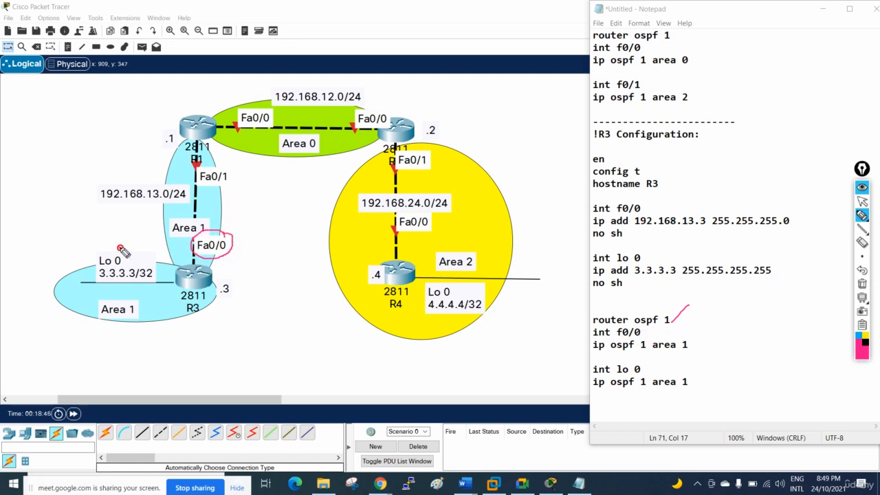
left_click_drag(125, 250, 122, 249)
left_click_drag(221, 256, 223, 261)
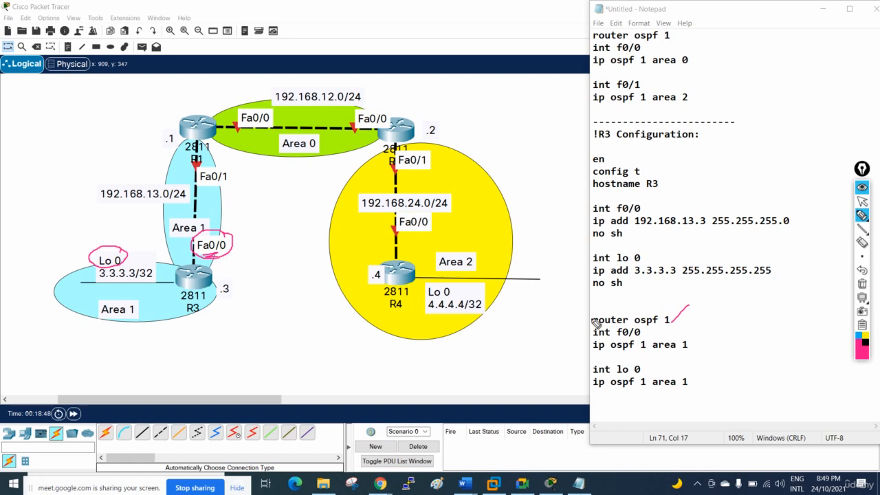
left_click_drag(581, 332, 643, 334)
left_click_drag(593, 355, 687, 353)
mouse_move(210, 217)
left_mouse_down()
mouse_move(200, 231)
mouse_move(213, 220)
left_mouse_up()
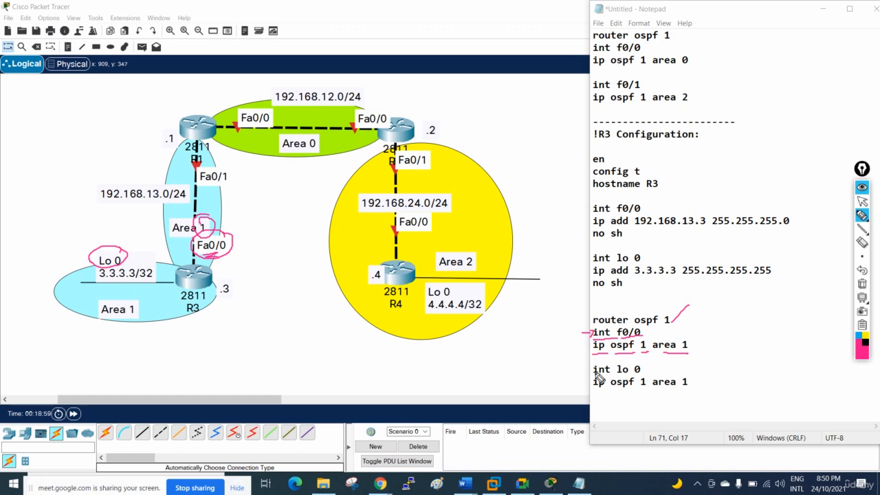
left_click_drag(592, 389, 695, 389)
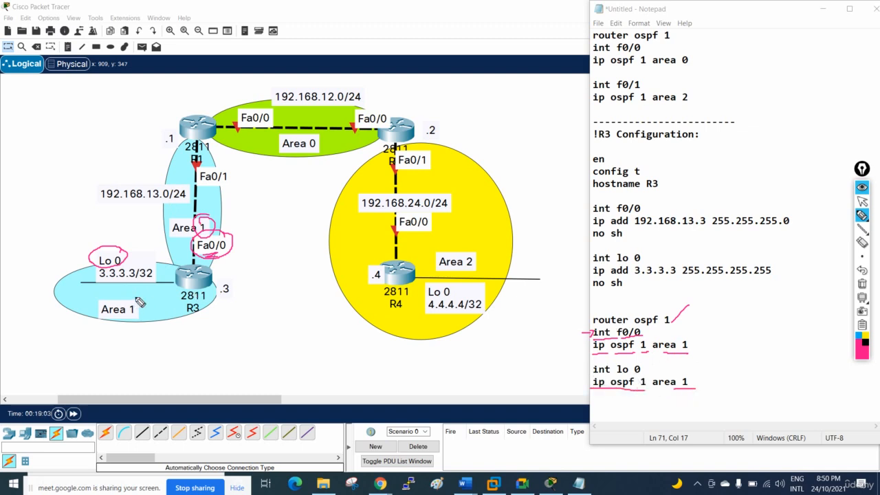
left_click_drag(141, 301, 139, 307)
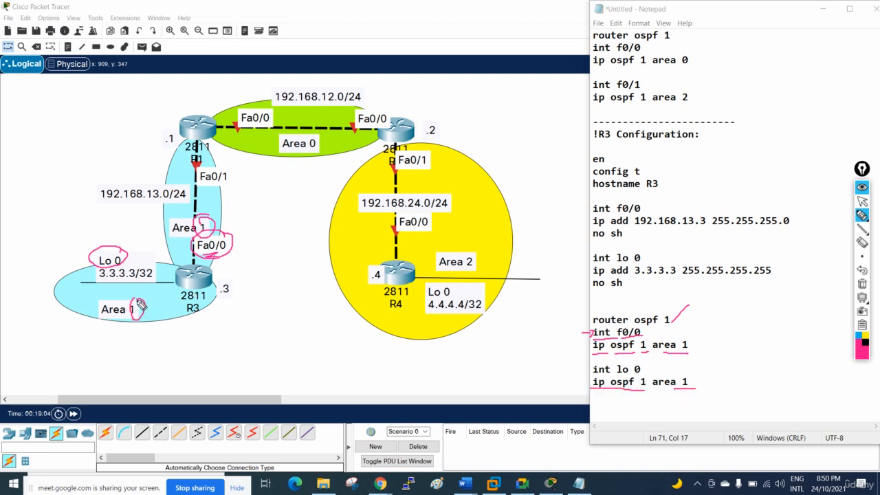
left_click(862, 283)
left_click(862, 201)
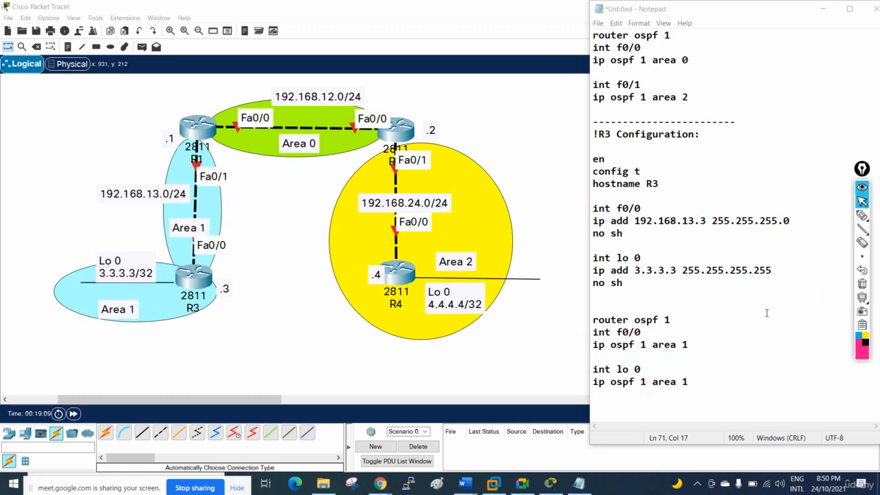
Step: Duplicate the R3 configuration section below itself, and change the copy's heading and hostname to R4
left_click_drag(696, 393, 583, 118)
key("ctrl+c")
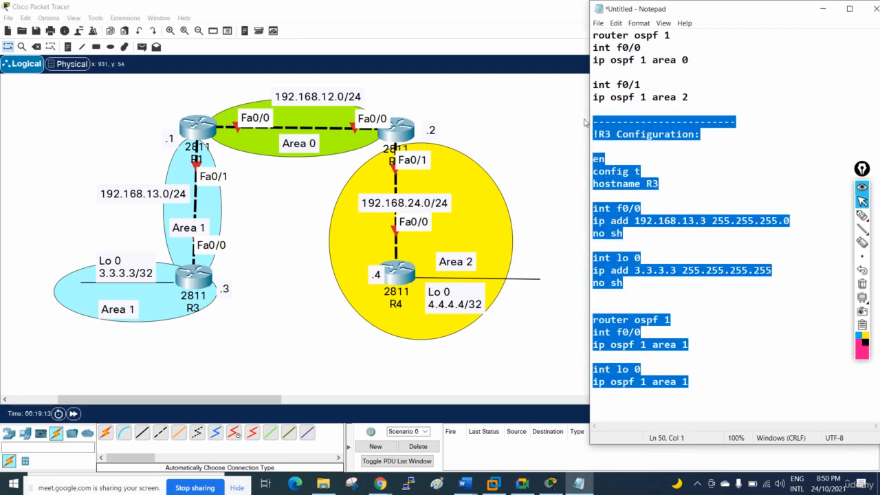
left_click(713, 380)
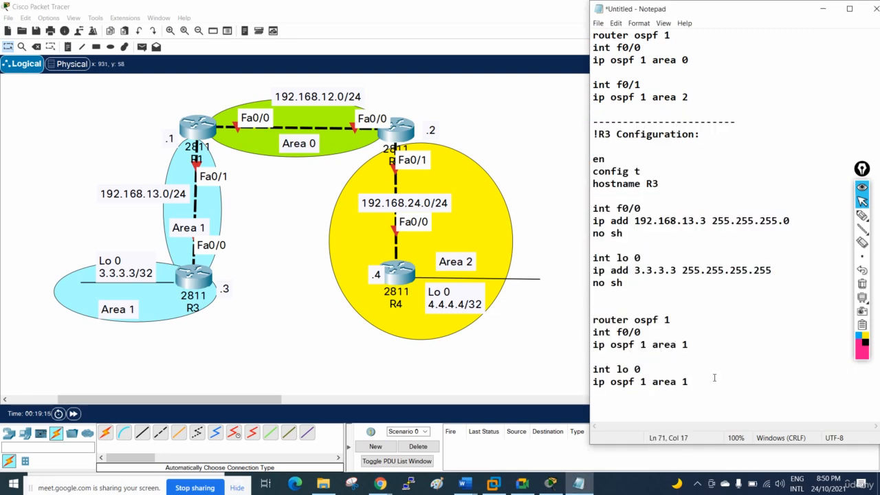
key("ctrl+v")
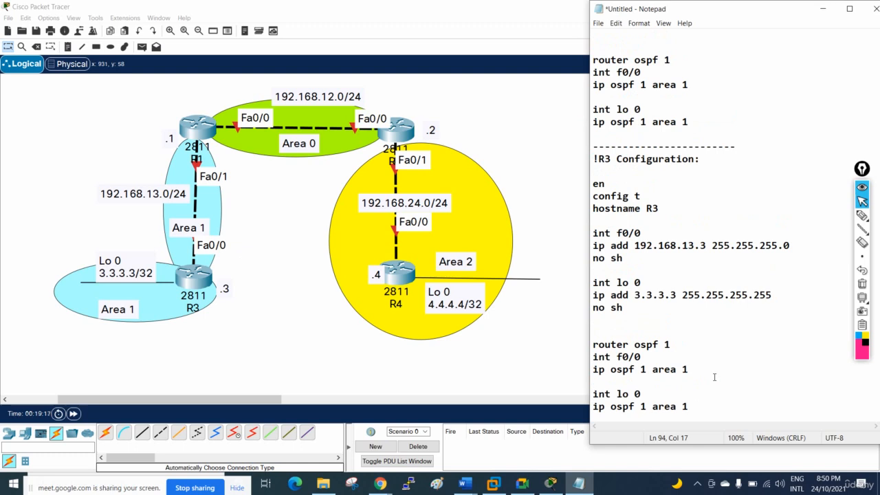
left_click_drag(610, 163, 602, 160)
left_click_drag(659, 210, 653, 210)
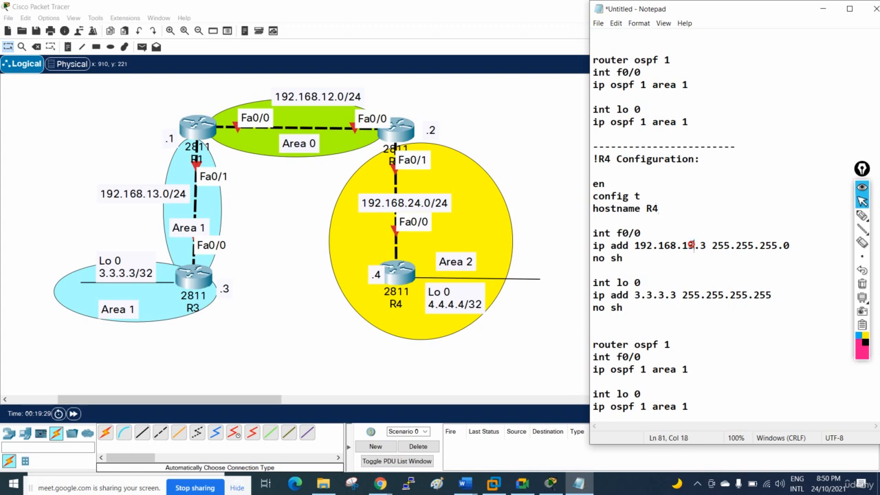
Step: Set the R4 section's f0/0 address to 192.168.24.4 and its lo 0 address to 4.4.4.4
type("3")
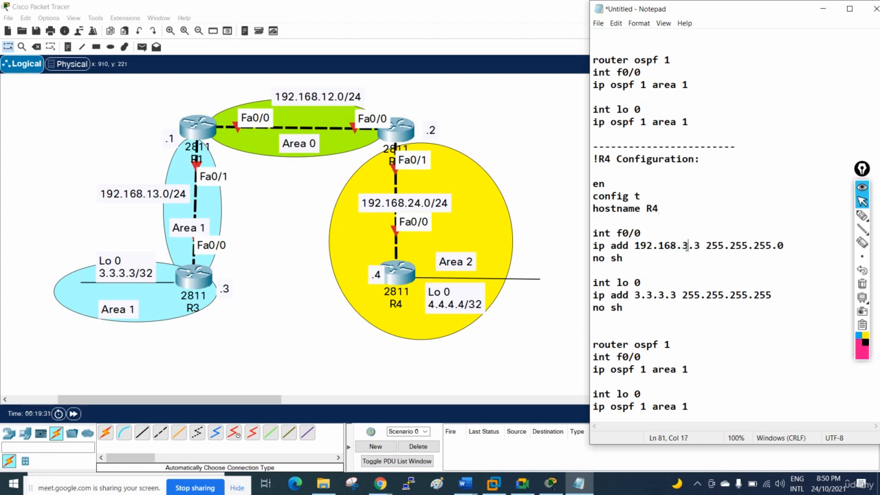
key("BackSpace")
type("24")
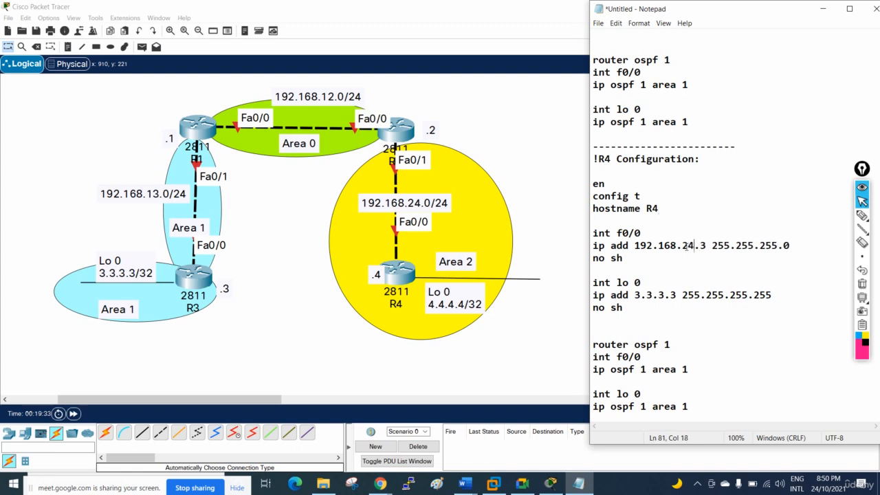
left_click_drag(707, 245, 700, 246)
left_click_drag(678, 295, 637, 294)
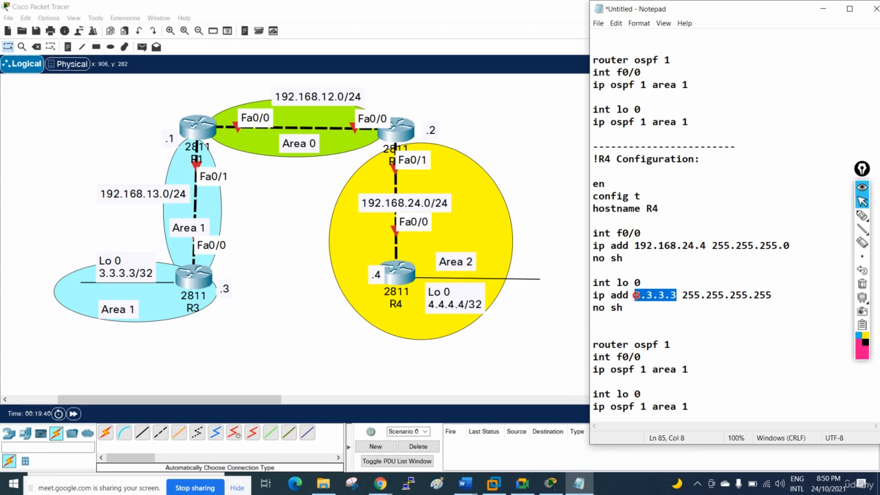
type("4.4.4.4")
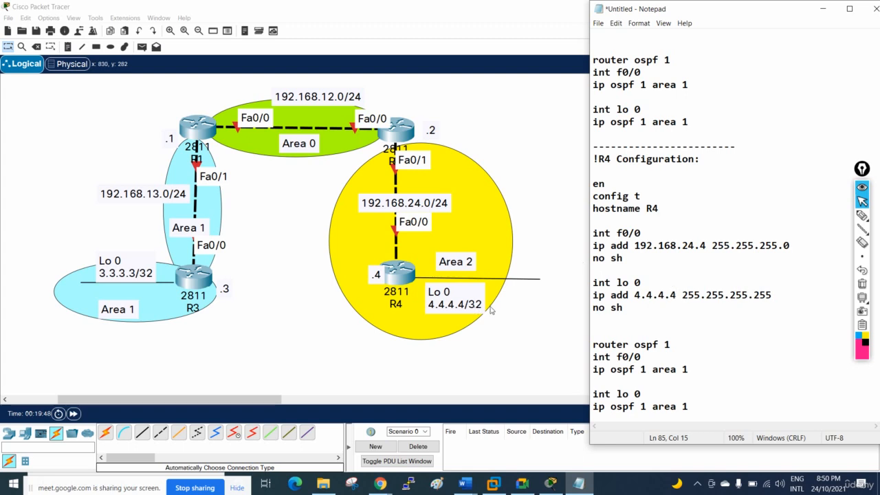
Step: Change the OSPF area to 2 for both f0/0 and lo 0 in the R4 section
scroll(640, 317, "down", 1)
left_click_drag(593, 319, 672, 325)
left_click_drag(593, 332, 642, 332)
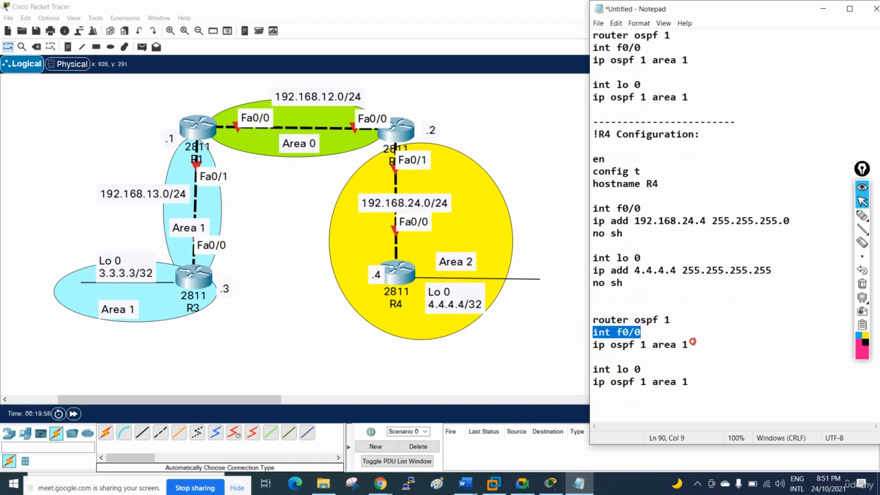
left_click_drag(692, 341, 683, 345)
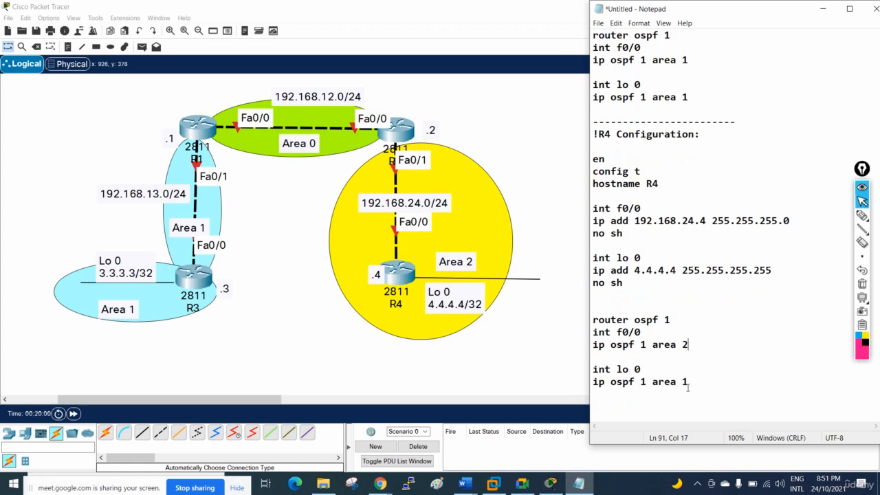
left_click_drag(687, 381, 683, 381)
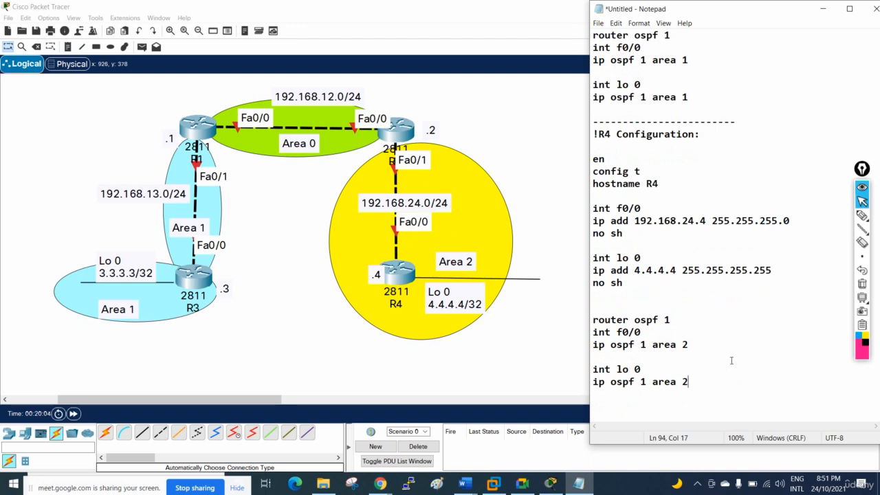
Step: Copy the whole R1 configuration block, from its heading to the f0/1 OSPF area command
scroll(731, 360, "up", 20)
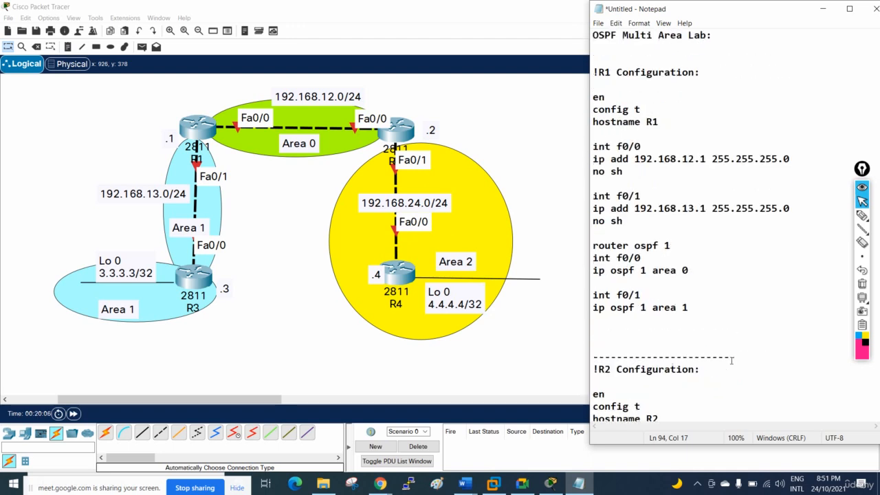
left_click_drag(698, 313, 595, 73)
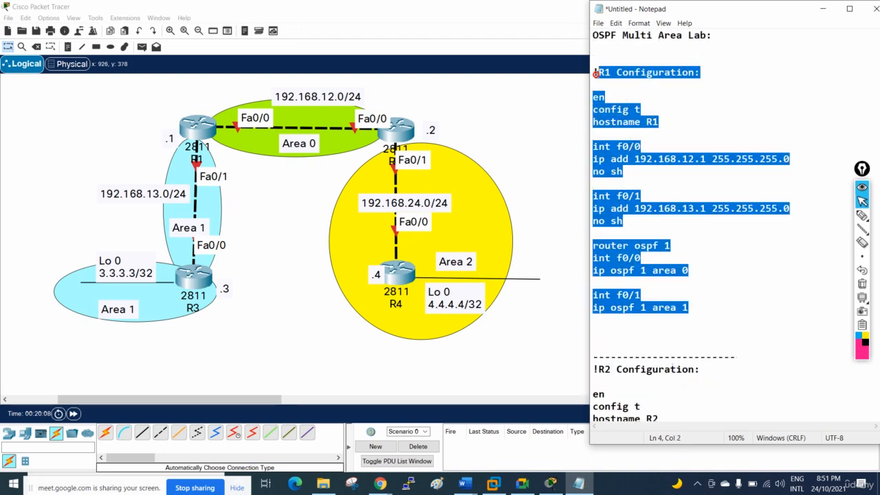
right_click(592, 119)
left_click(596, 151)
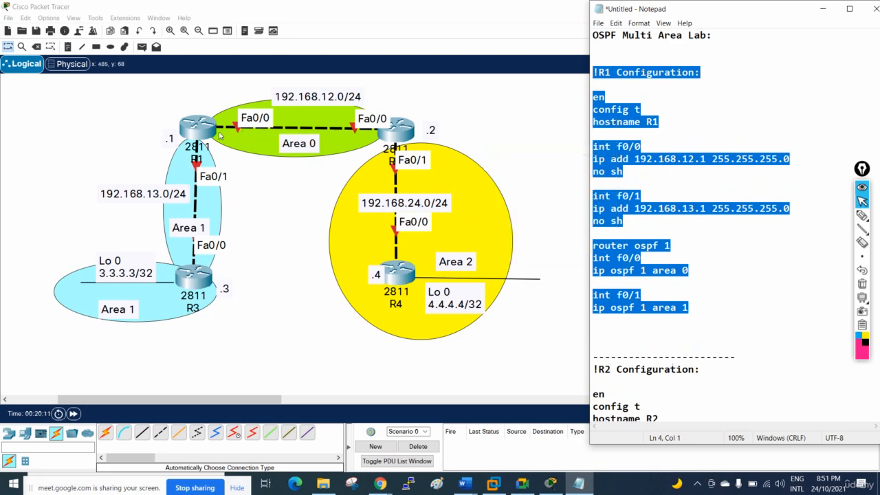
Step: Open router R1's maximized command line in Packet Tracer, answer no to the initial configuration dialog, and reach the Router prompt
left_click(210, 127)
left_click(356, 98)
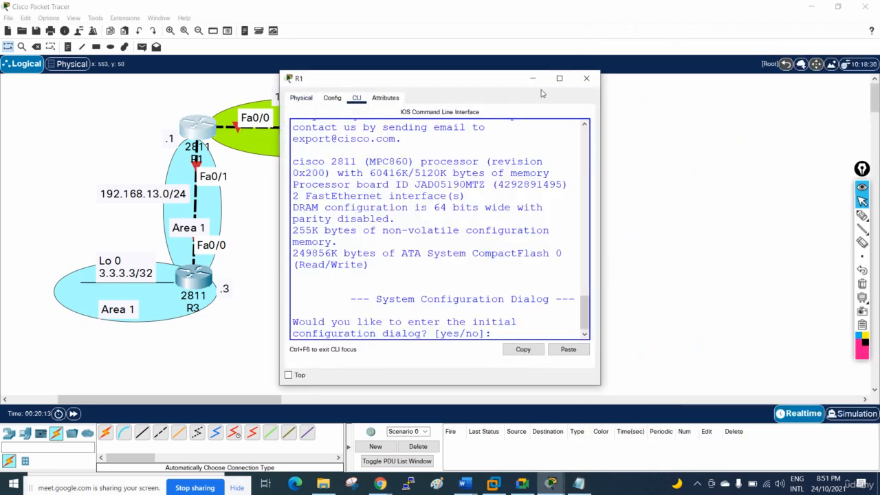
left_click(559, 78)
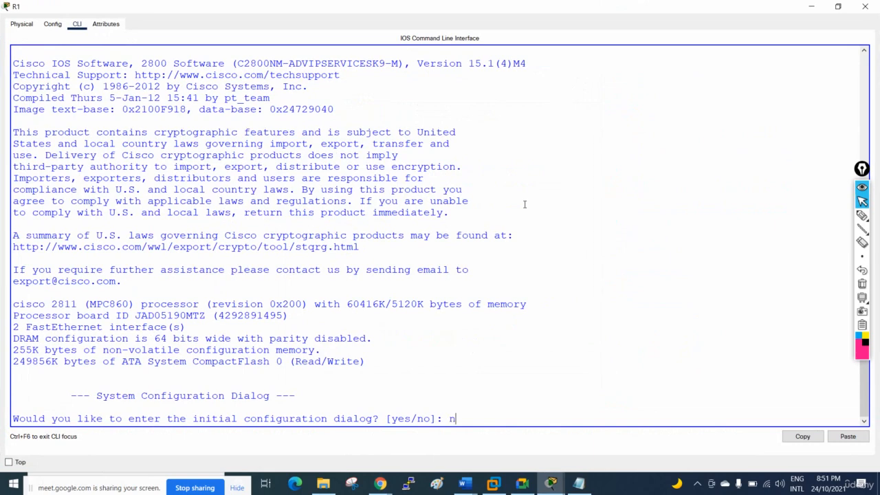
key("Return")
key("Return")
key("Return")
key("Return")
key("Return")
key("Return")
key("Return")
key("Return")
key("Return")
key("Return")
key("Return")
key("Return")
key("Return")
key("Return")
key("Return")
key("Return")
key("Return")
key("Return")
key("Return")
key("Return")
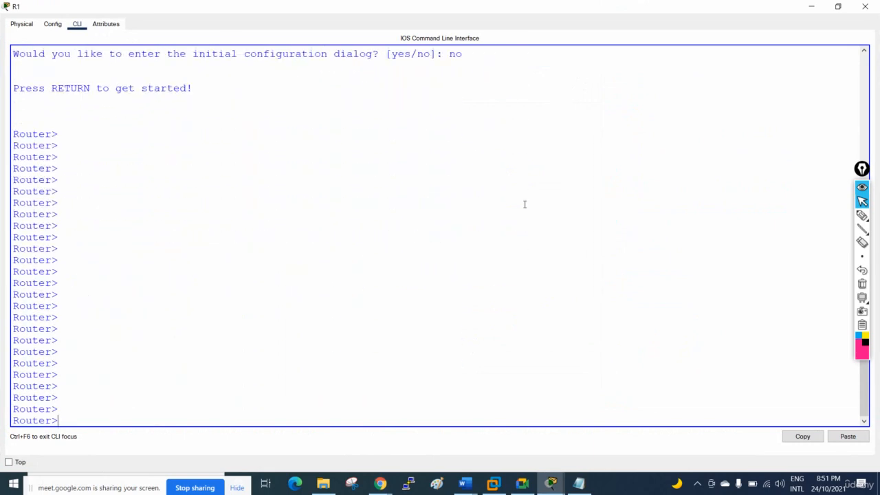
Step: Paste the copied configuration into R1's command line, highlight the executed commands for review, and close R1's window
right_click(524, 204)
left_click(536, 222)
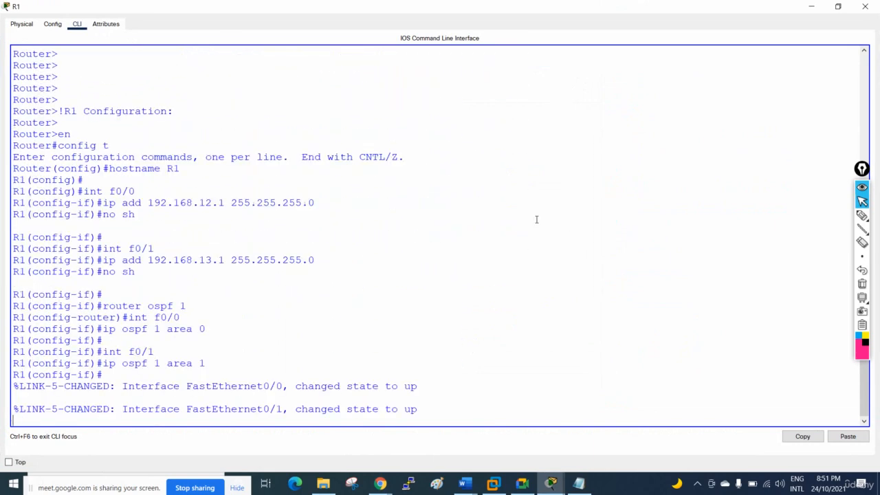
key("Return")
key("Return")
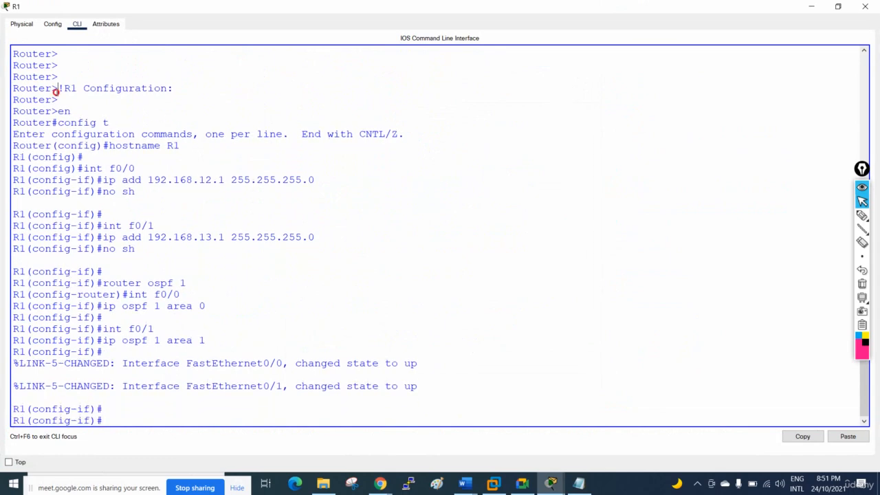
left_click_drag(58, 89, 257, 389)
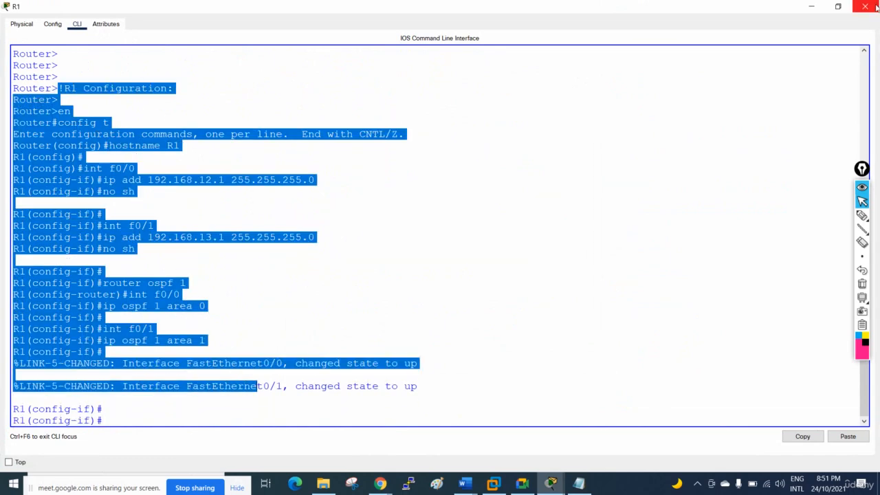
left_click(865, 6)
Step: Switch to Notepad and copy the whole R2 configuration block, from its heading to the f0/1 OSPF area command
left_click(578, 484)
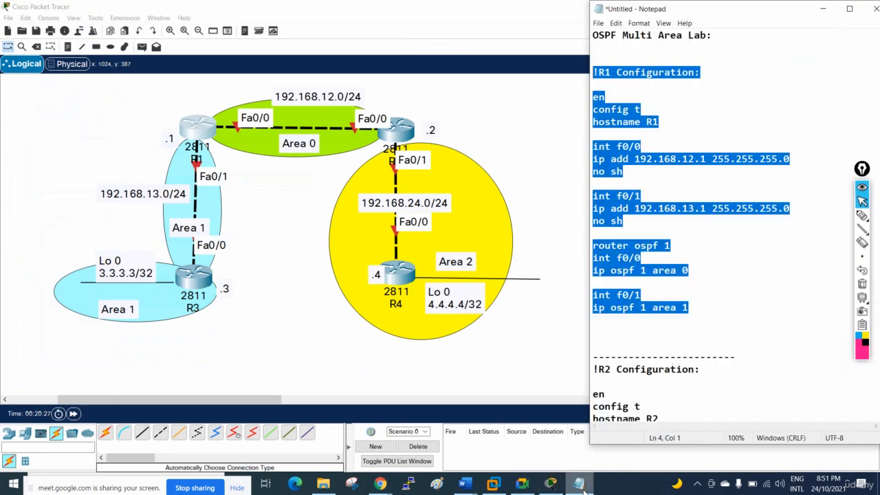
scroll(607, 341, "down", 6)
scroll(607, 221, "down", 1)
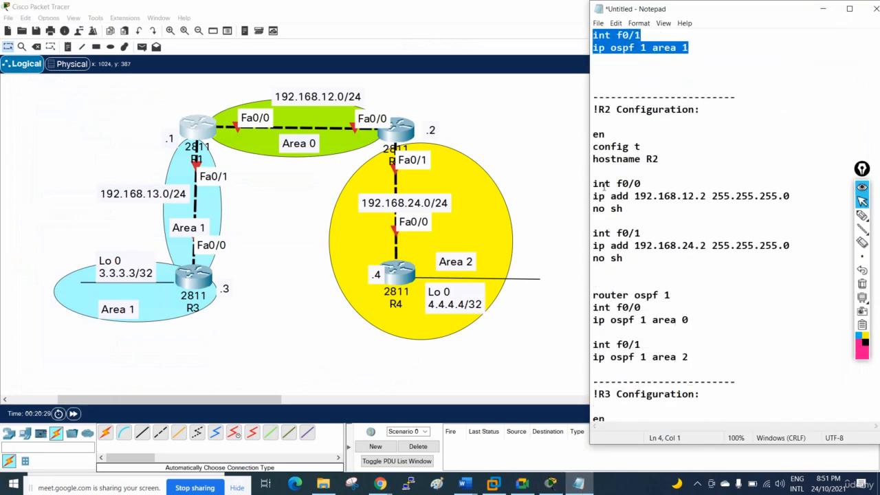
left_click_drag(594, 109, 701, 352)
right_click(618, 208)
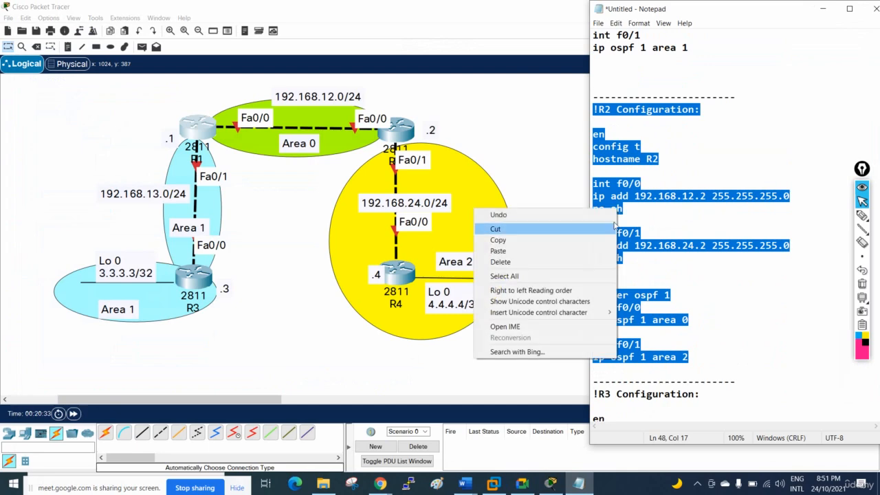
left_click(599, 240)
Step: Open router R2's maximized command line in Packet Tracer, answer no to the initial configuration dialog, and reach the Router prompt
left_click(399, 130)
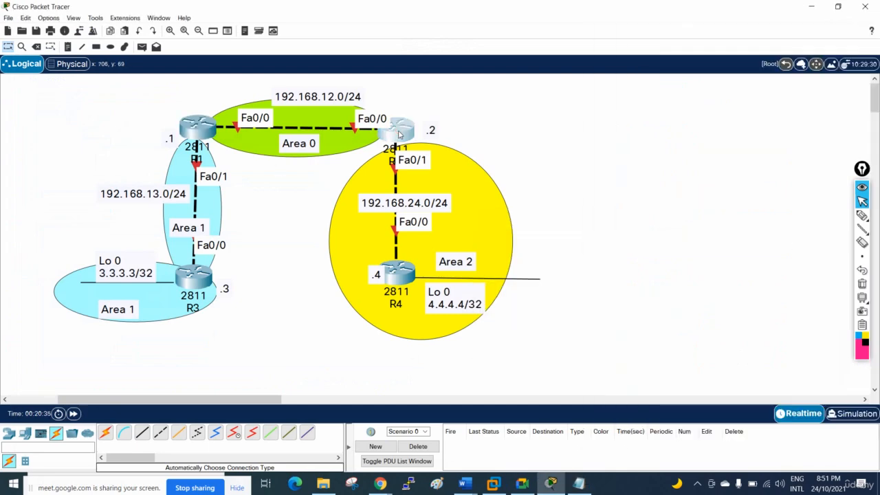
left_click(352, 97)
left_click(559, 77)
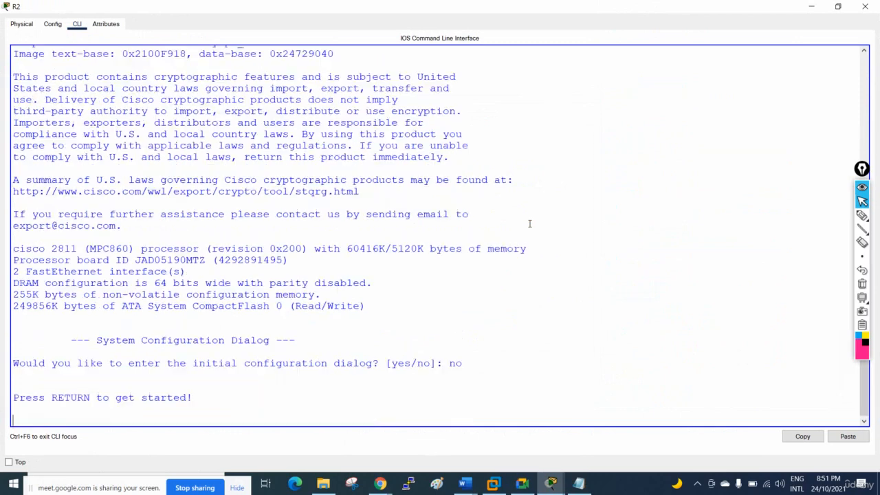
key("Return")
key("Return")
key("Return")
key("Return")
key("Return")
key("Return")
key("Return")
key("Return")
key("Return")
key("Return")
key("Return")
key("Return")
key("Return")
key("Return")
key("Return")
key("Return")
key("Return")
key("Return")
key("Return")
key("Return")
Step: Paste the copied configuration into R2's command line, highlight the executed commands for review, and close R2's window
right_click(487, 220)
left_click(509, 237)
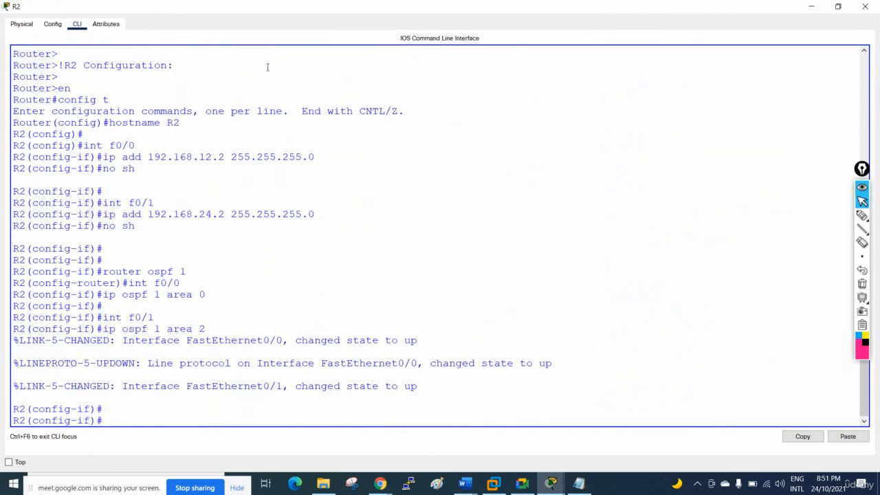
left_click_drag(52, 88, 242, 363)
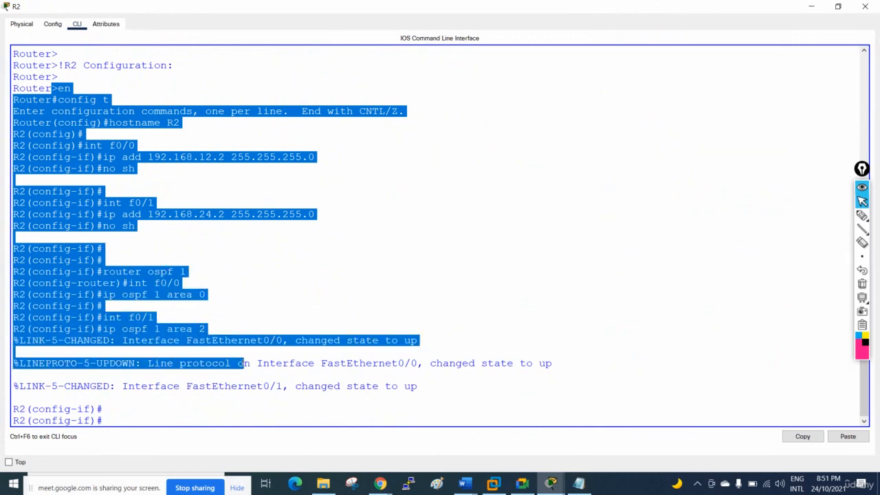
left_click(864, 12)
Step: Switch to Notepad and copy the whole R3 configuration block, from its heading to the lo 0 OSPF area command
left_click(578, 483)
scroll(671, 304, "down", 4)
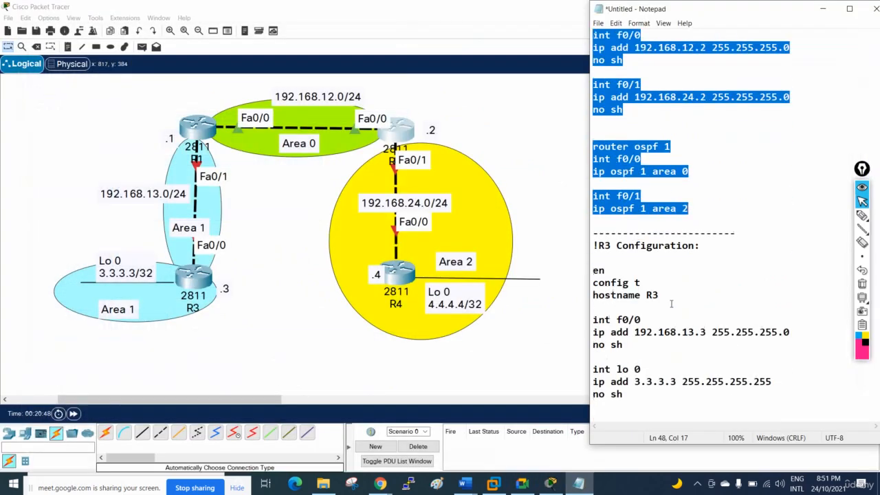
scroll(670, 304, "down", 3)
scroll(636, 234, "down", 1)
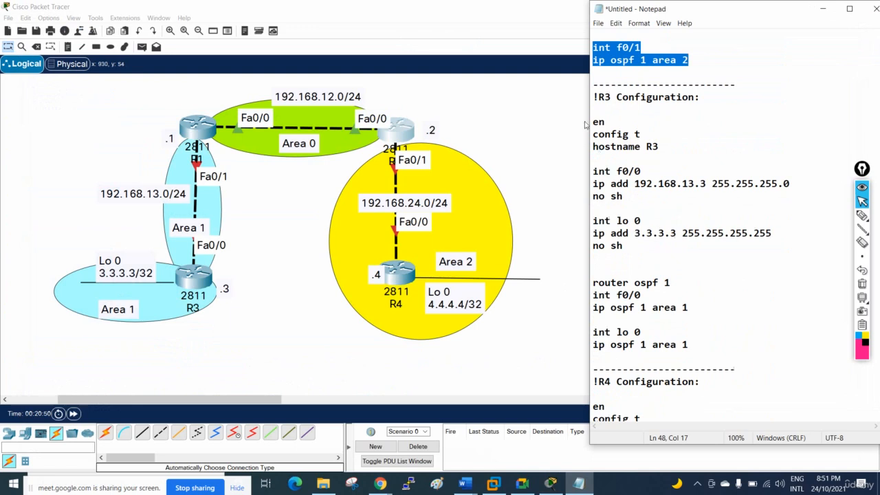
left_click_drag(590, 97, 699, 360)
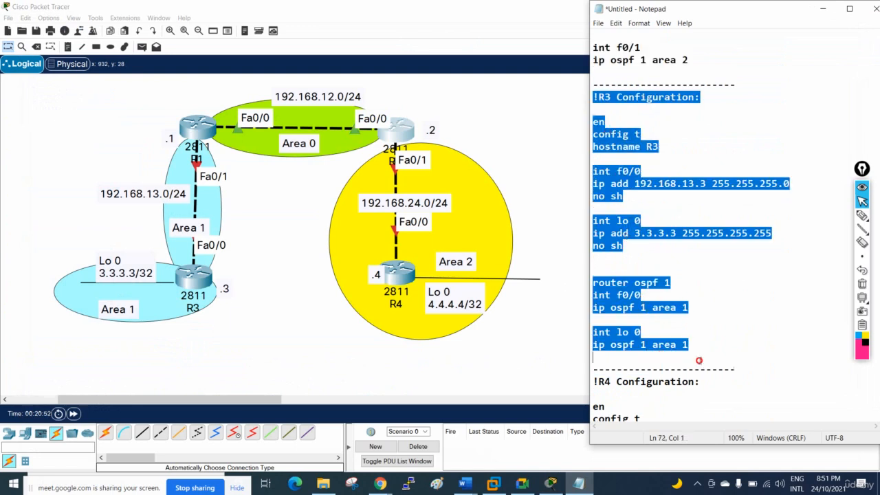
right_click(617, 196)
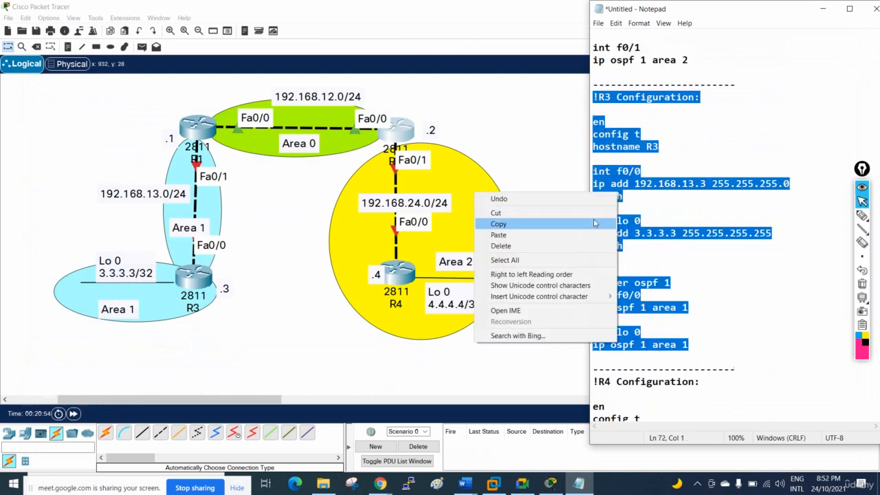
left_click(595, 223)
Step: Open router R3's maximized command line in Packet Tracer, answer no to the initial configuration dialog, and reach the Router prompt
left_click(193, 278)
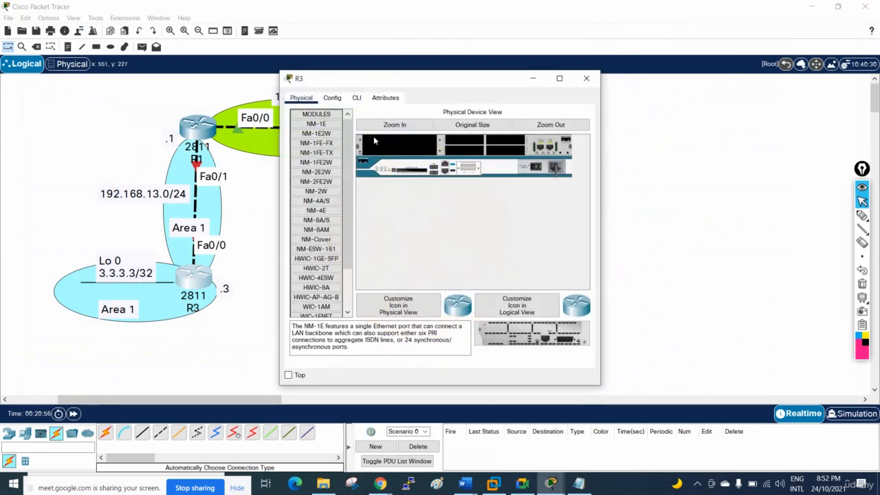
left_click(357, 98)
left_click(559, 79)
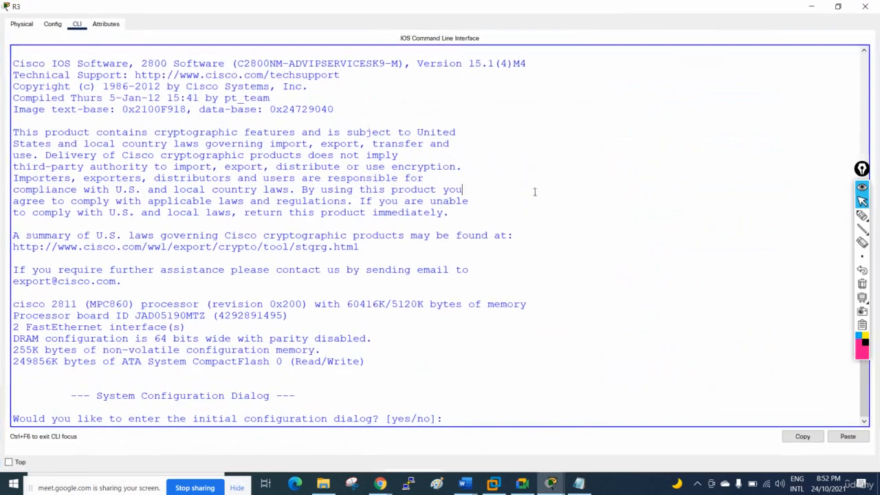
type("no")
key("Return")
key("Return")
key("Return")
key("Return")
key("Return")
key("Return")
key("Return")
key("Return")
key("Return")
key("Return")
key("Return")
key("Return")
key("Return")
key("Return")
key("Return")
key("Return")
key("Return")
key("Return")
key("Return")
key("Return")
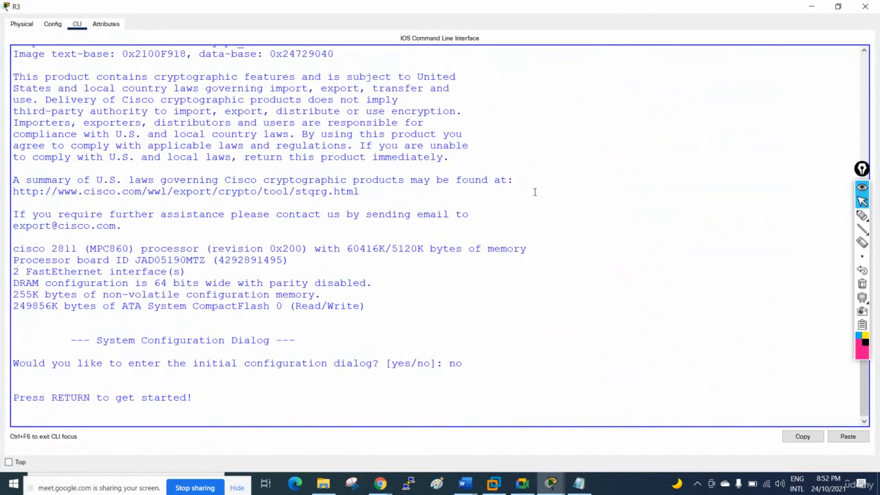
Step: Paste the copied configuration into R3's command line, let its commands run, and close R3's window
right_click(534, 194)
left_click(539, 210)
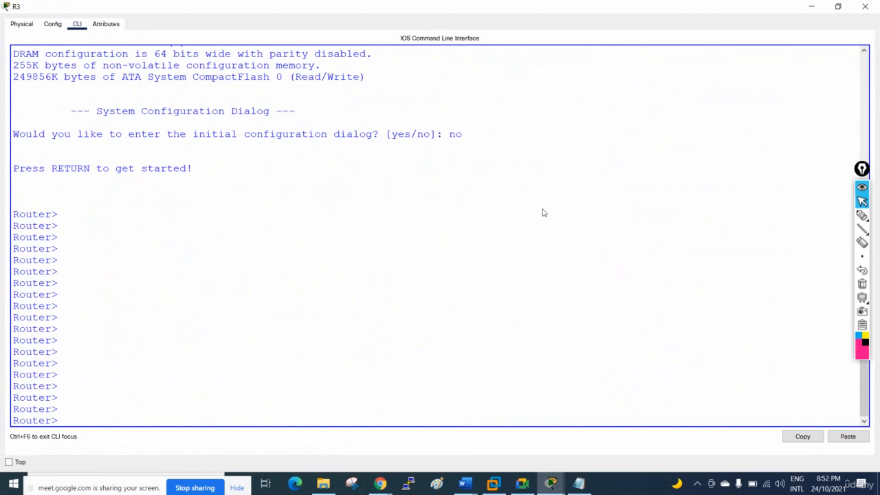
key("Return")
key("Return")
key("Return")
key("Return")
key("Return")
key("Return")
key("Return")
key("Return")
key("Return")
key("Return")
key("Return")
key("Return")
key("Return")
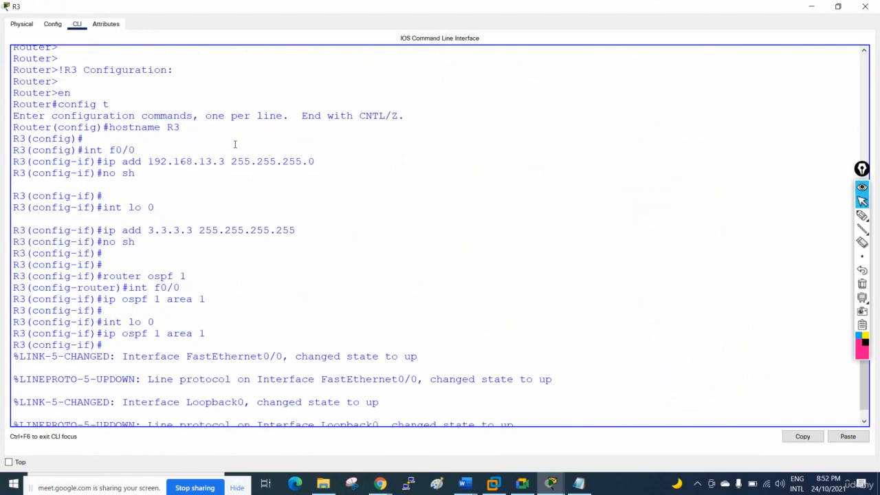
key("Return")
key("Return")
key("Return")
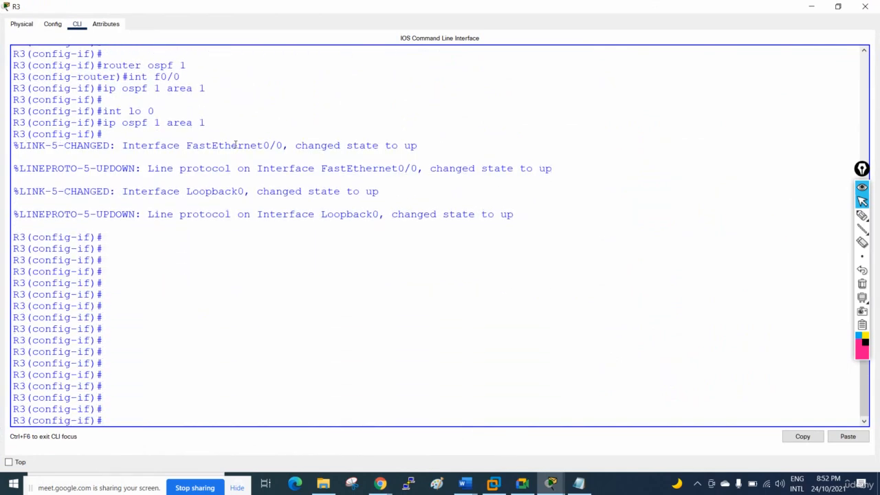
left_click(864, 6)
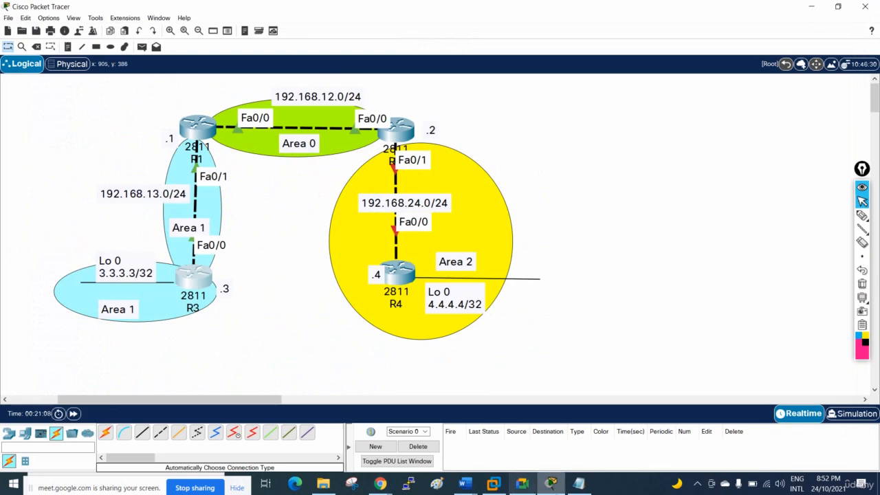
Step: Switch to Notepad and copy the whole R4 configuration block, from its heading to the lo 0 OSPF area command
left_click(578, 483)
scroll(654, 326, "down", 7)
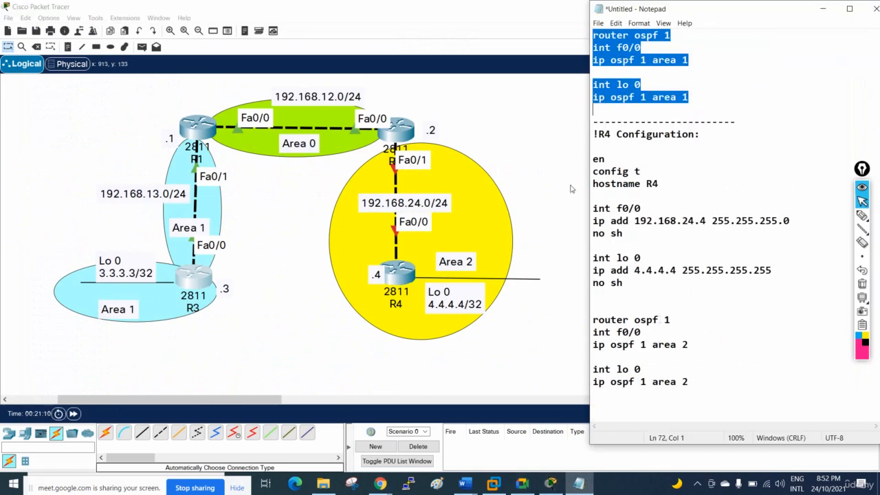
left_click_drag(594, 134, 693, 382)
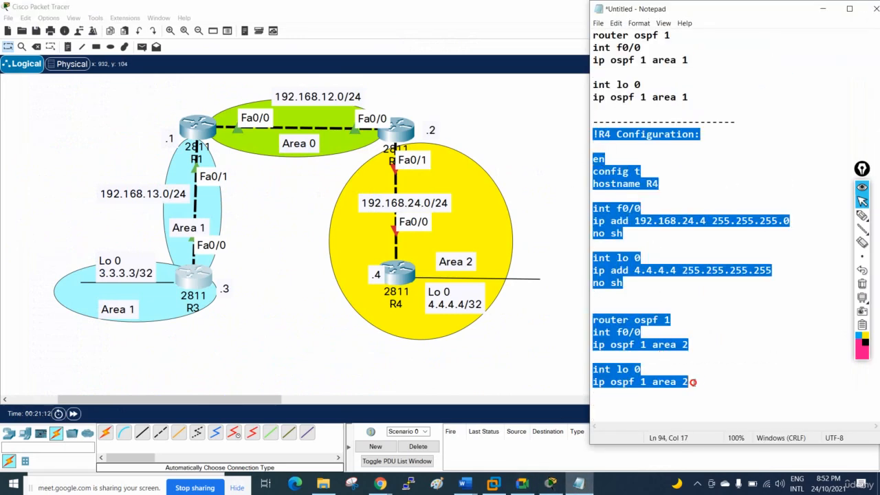
right_click(610, 218)
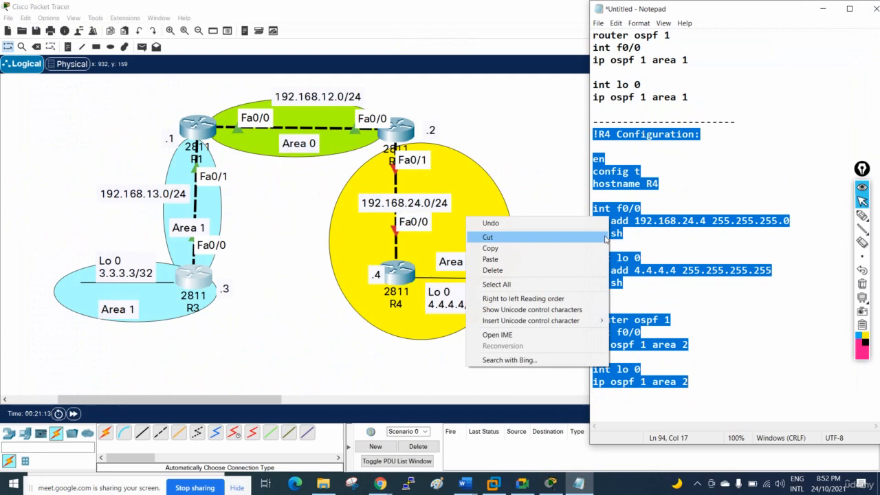
left_click(589, 245)
Step: Open router R4's maximized command line in Packet Tracer, answer no to the initial configuration dialog, and reach the Router prompt
left_click(393, 269)
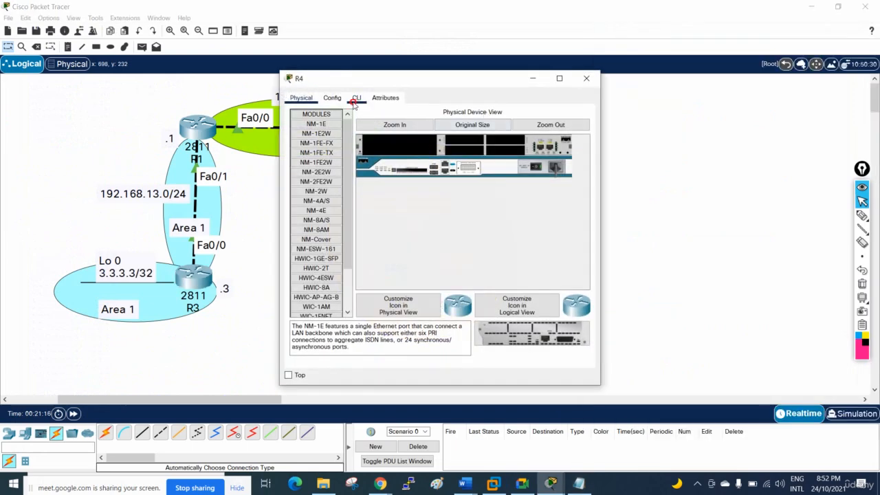
left_click(357, 99)
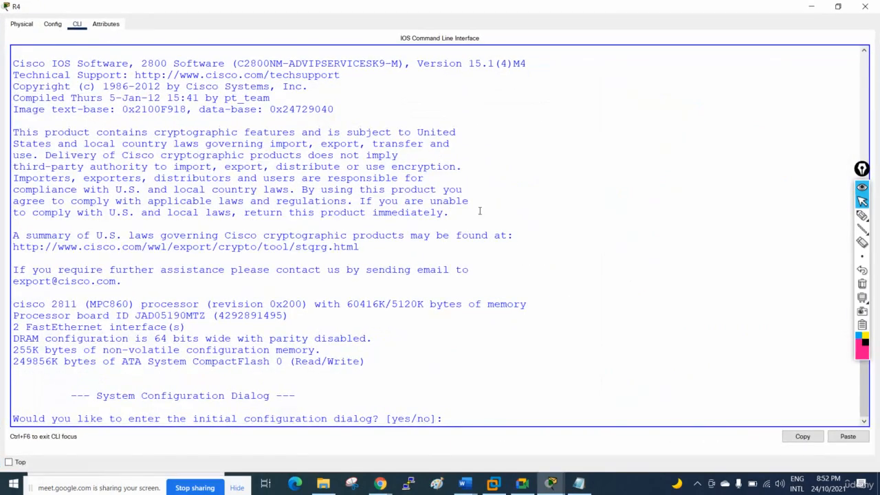
key("Return")
key("Return")
key("Return")
key("Return")
key("Return")
key("Return")
key("Return")
key("Return")
key("Return")
key("Return")
key("Return")
key("Return")
key("Return")
key("Return")
key("Return")
key("Return")
key("Return")
key("Return")
key("Return")
key("Return")
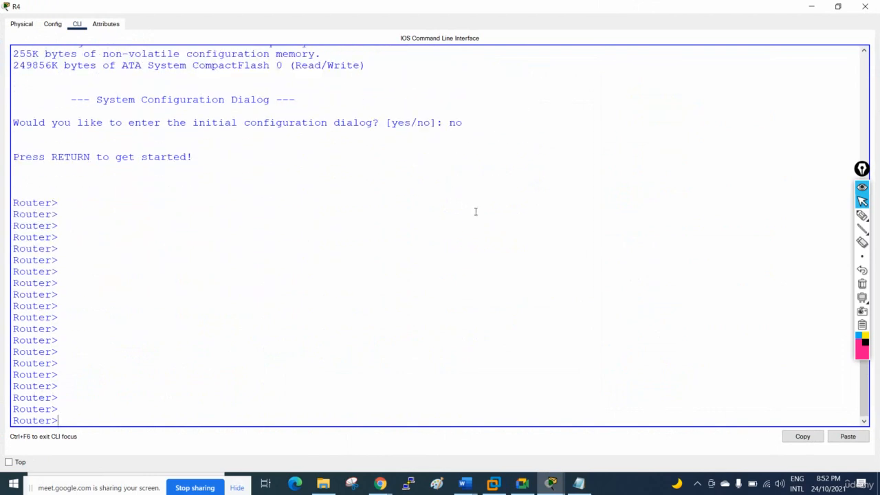
Step: Paste the copied configuration into R4's command line and review the executed commands
right_click(476, 213)
left_click(492, 230)
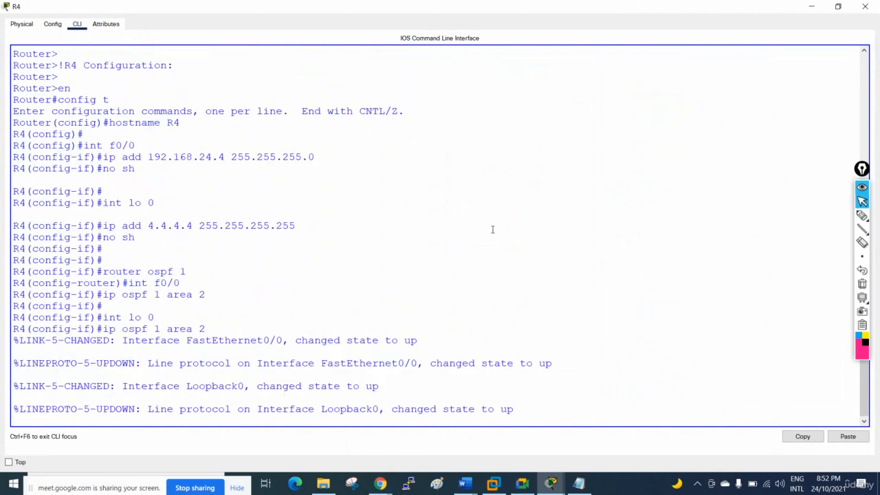
scroll(474, 218, "up", 2)
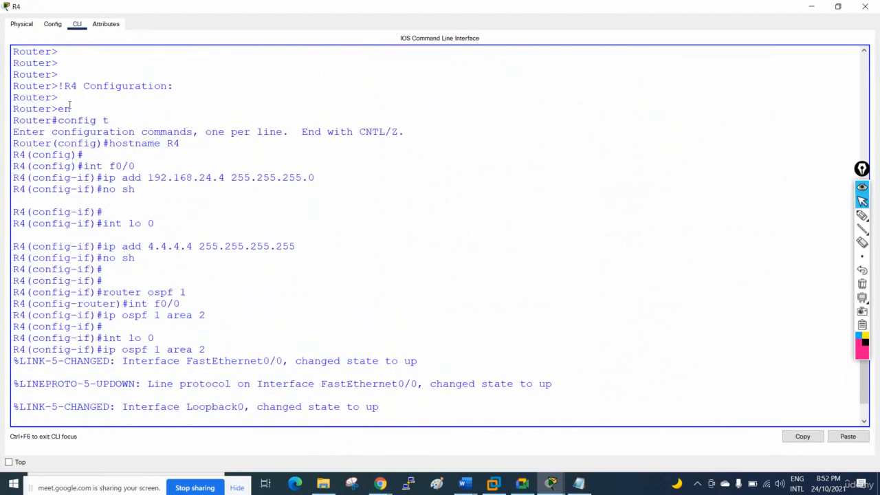
Step: Leave configuration mode on R4 and close the router's window
key("Return")
key("Return")
key("Return")
key("Return")
key("Return")
key("Return")
key("Return")
key("Return")
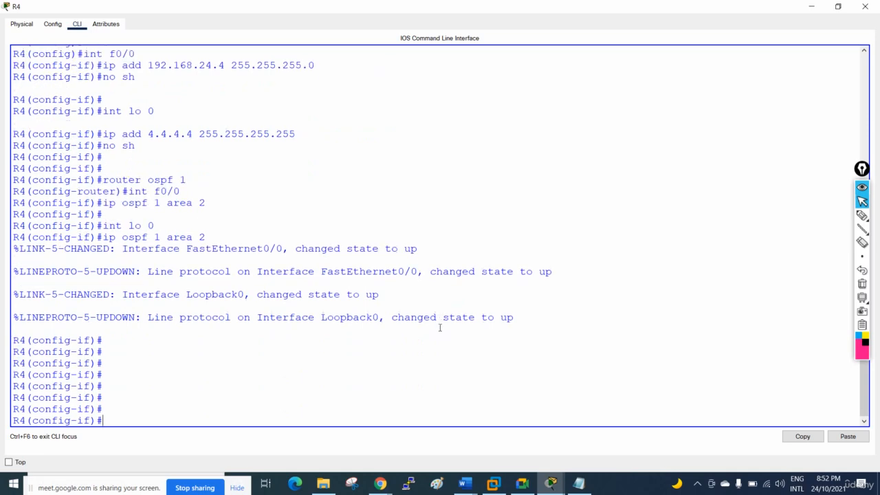
key("ctrl+z")
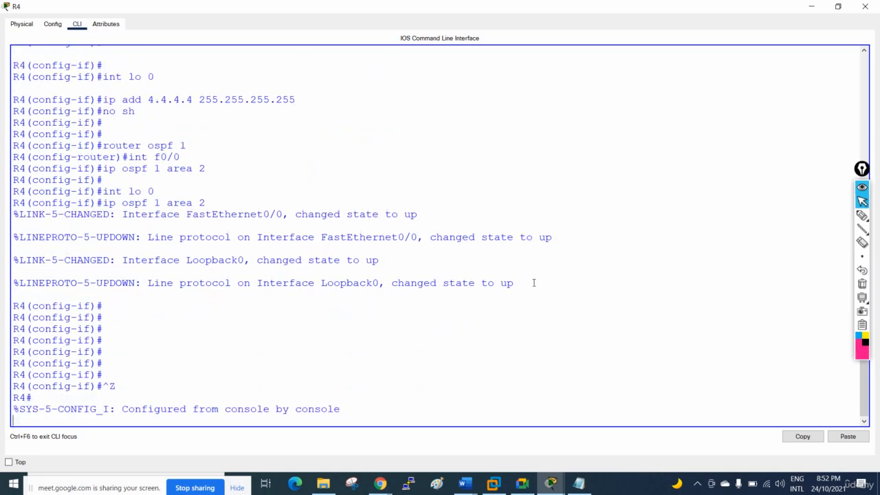
left_click(864, 6)
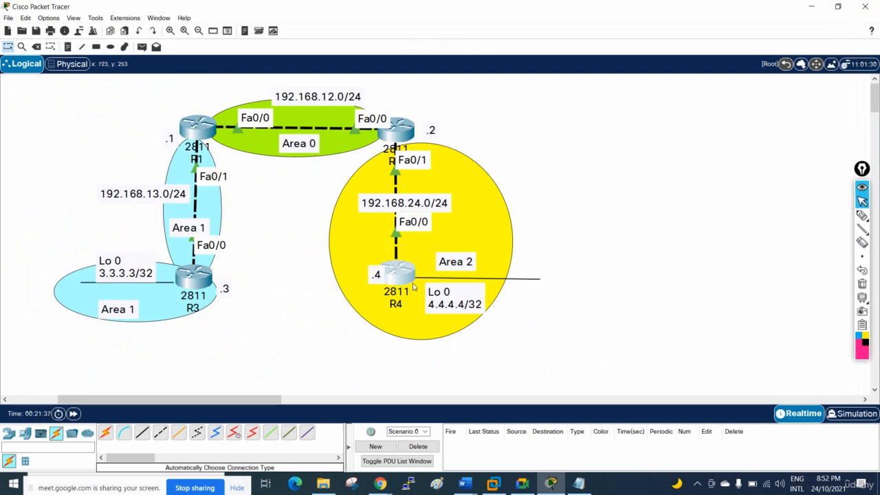
Step: Reopen R3's maximized command line and highlight the OSPF adjacency message for review
left_click(199, 278)
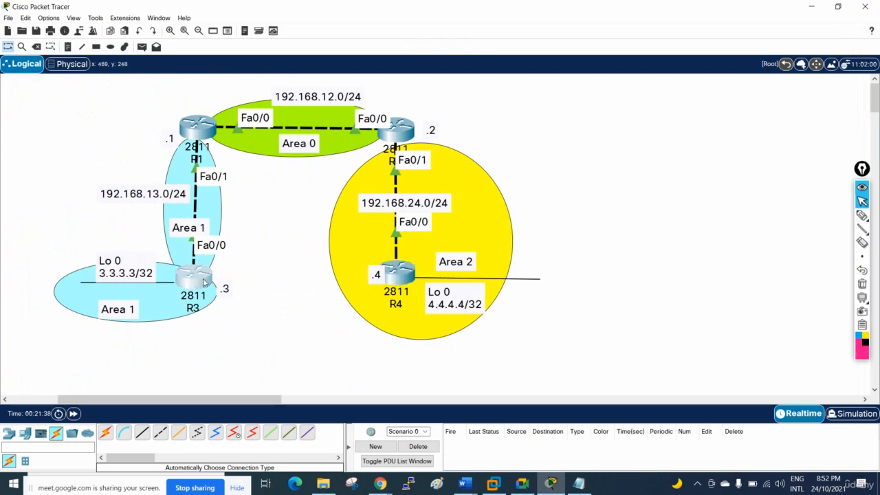
left_click(558, 78)
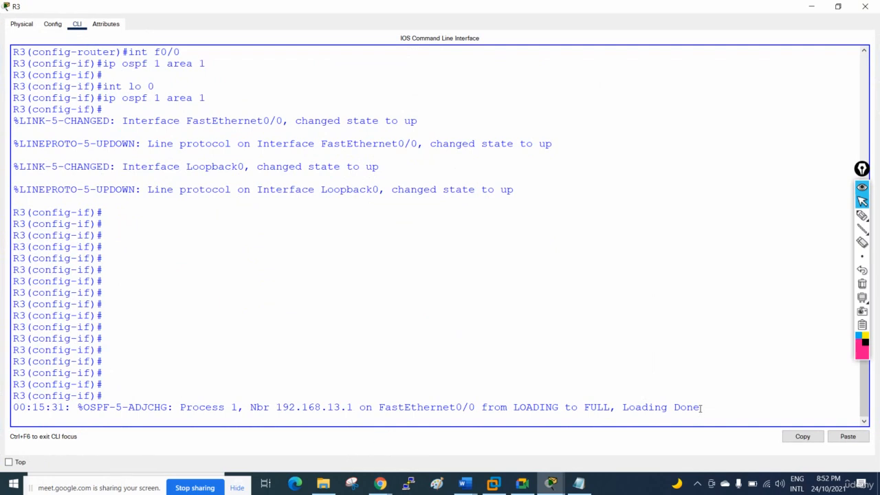
left_click_drag(701, 406, 31, 395)
left_click(464, 327)
Step: Exit interface configuration mode on R3 to the privileged prompt
key("Return")
key("Return")
key("Return")
key("Return")
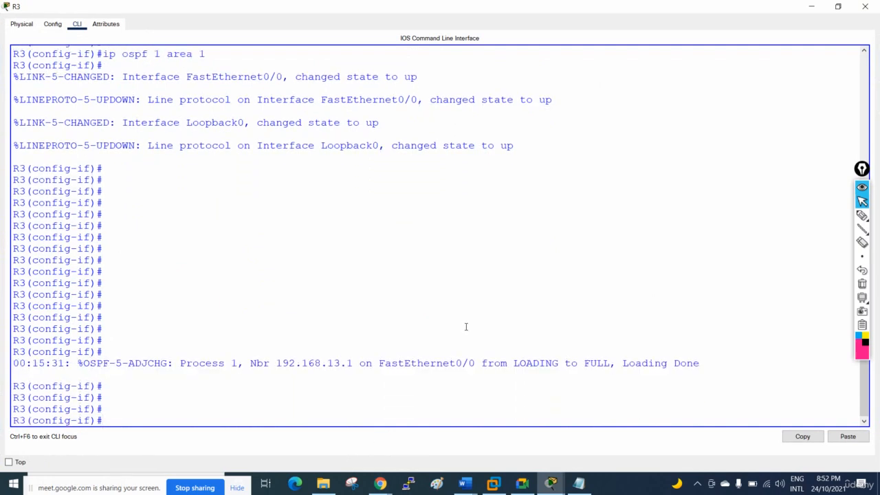
key("ctrl+z")
key("Return")
key("Return")
key("Return")
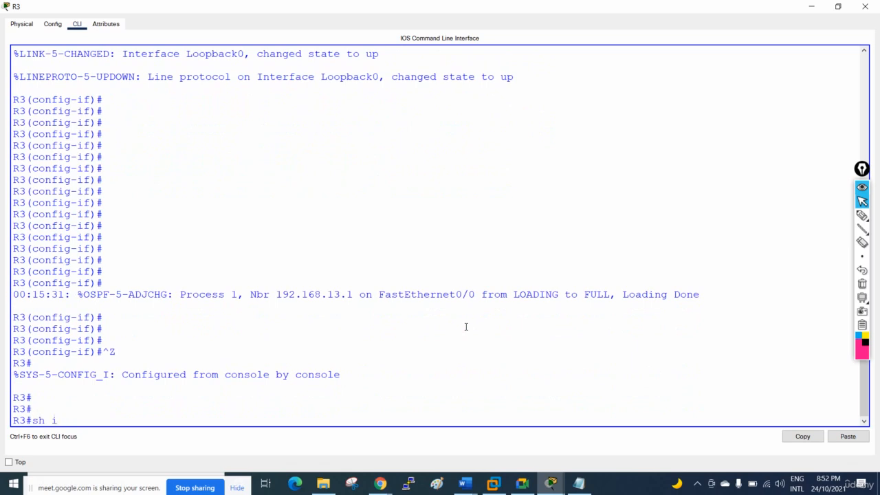
Step: Display R3's OSPF routes with the command sh ip route ospf
type("sh ip rou")
key("Tab")
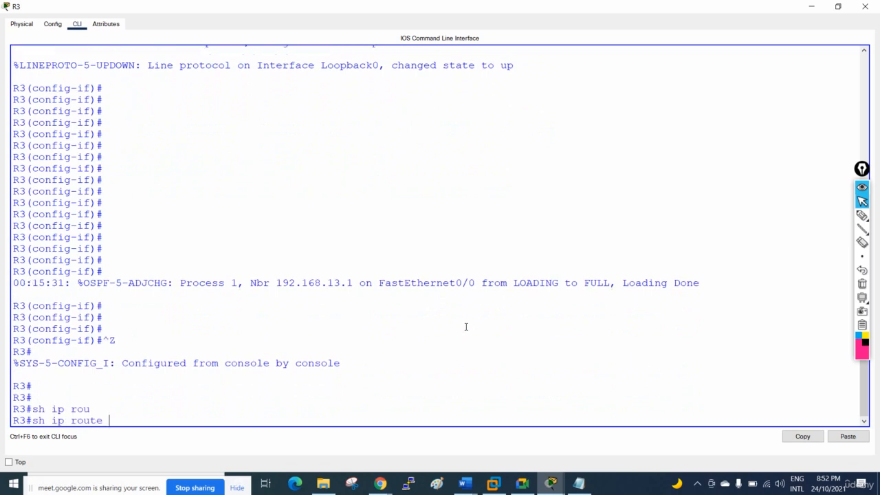
type("os")
key("Tab")
key("Return")
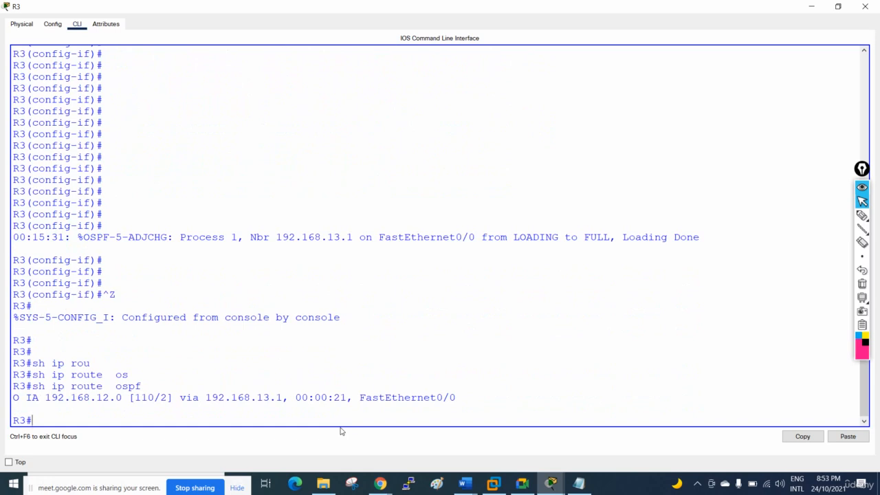
Step: Restore R3's window beside the topology and compare the 192.168.12.0 O IA route with the area diagram
left_click(837, 6)
left_click_drag(436, 78, 615, 108)
left_click_drag(469, 199, 287, 200)
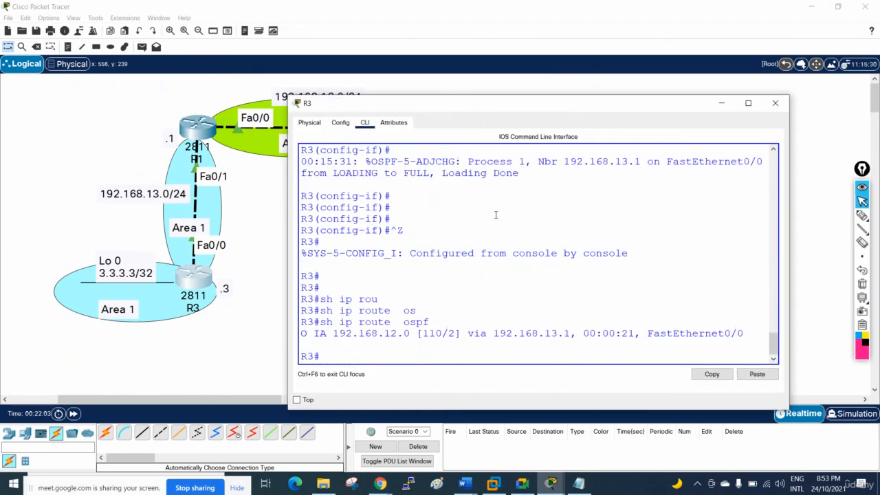
left_click_drag(529, 106, 623, 104)
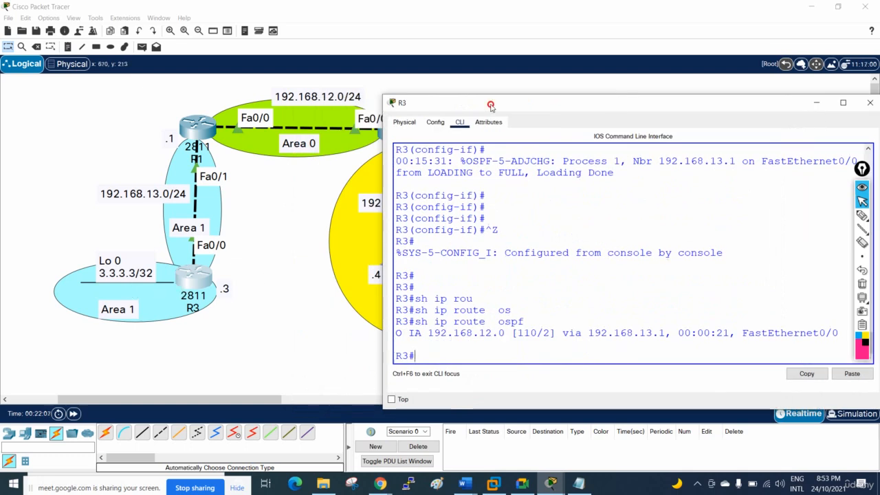
left_click_drag(491, 104, 562, 87)
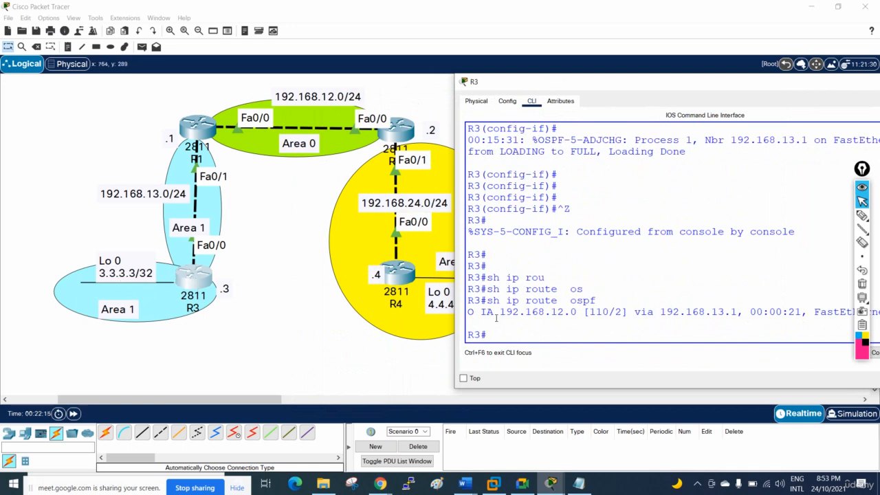
left_click_drag(499, 312, 560, 312)
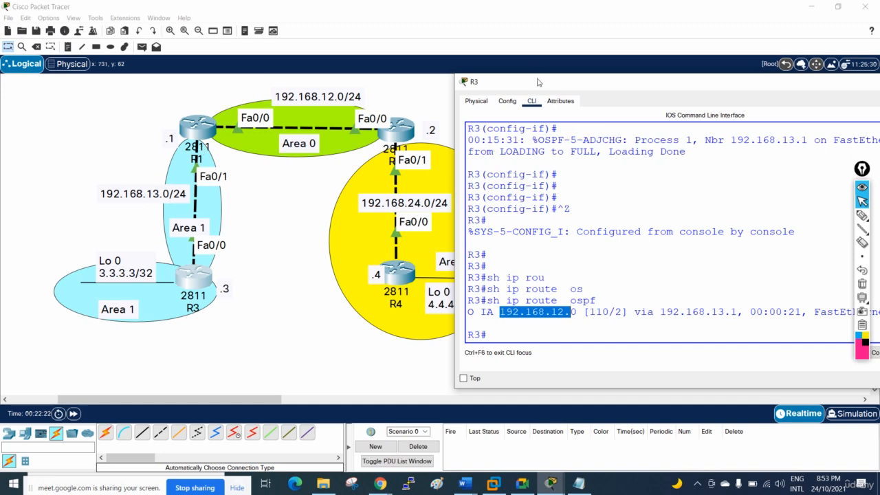
left_click_drag(538, 81, 435, 82)
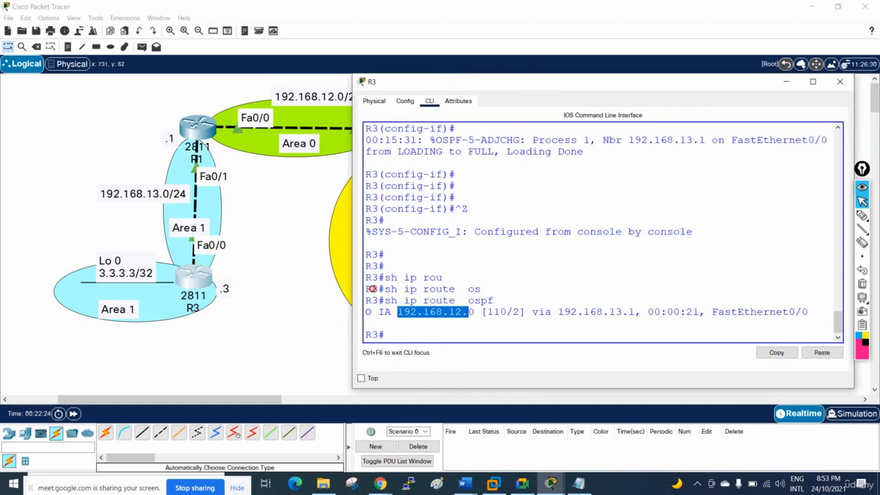
left_click(372, 289)
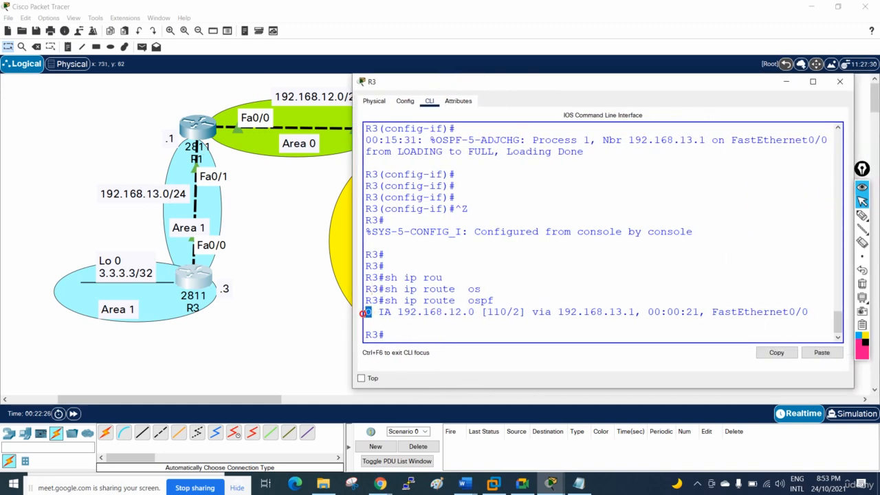
Step: Maximize R3's window again and display the full routing table with sh ip route
left_click(817, 81)
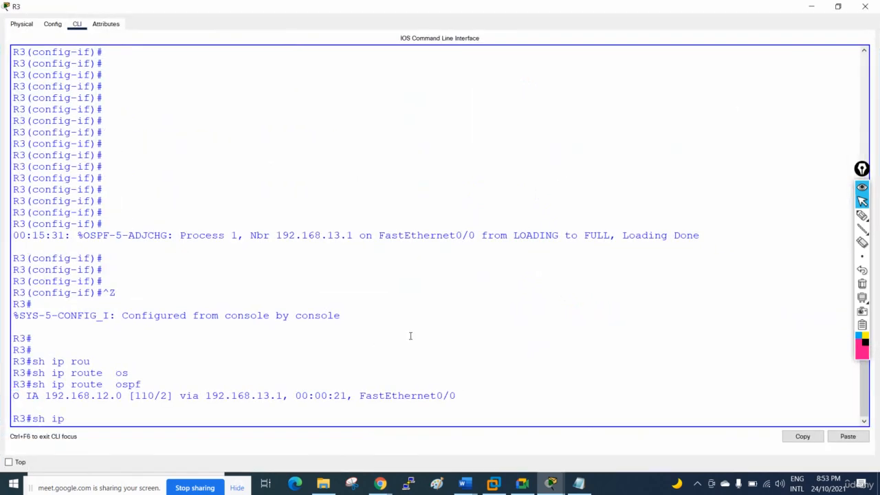
type("ou")
key("Tab")
key("Return")
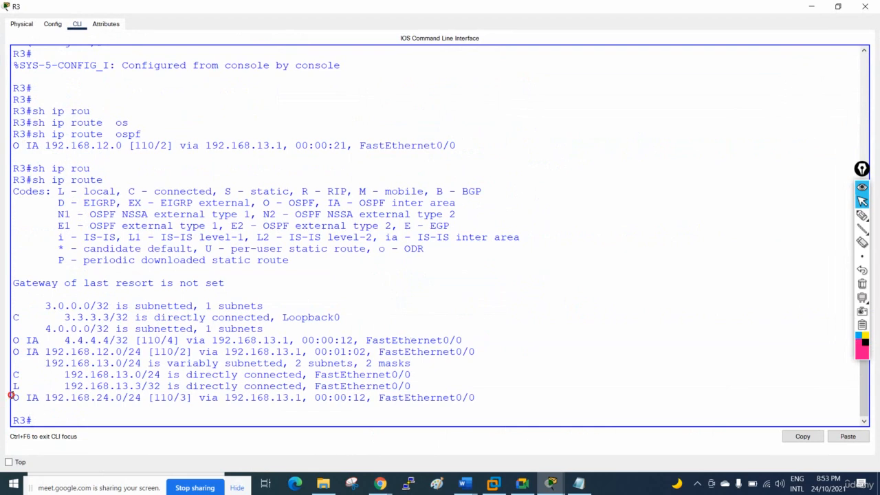
Step: Highlight the O IA route entries and the IA - OSPF inter area code in R3's routing table
left_click_drag(11, 396, 147, 406)
left_click(39, 340)
left_click_drag(40, 339, 16, 352)
left_click_drag(38, 397, 12, 398)
left_click_drag(327, 202, 340, 201)
left_click_drag(264, 202, 460, 204)
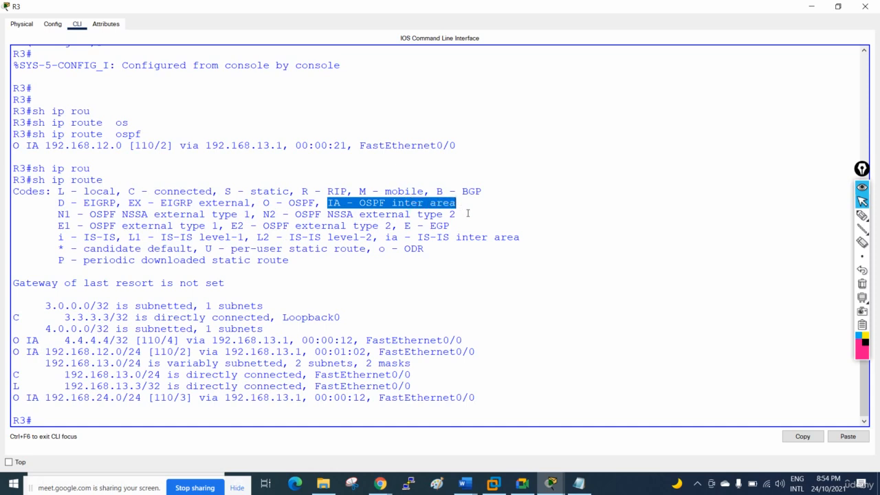
Step: Underline inter area with the pen and sketch circled Area 1, Area 0 and Area 2, connecting Areas 1 and 2 to Area 0
left_click(862, 215)
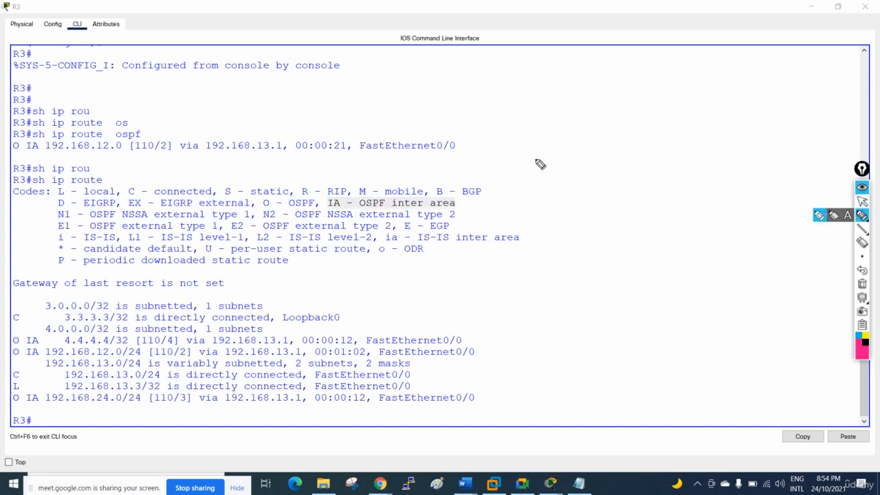
left_click_drag(392, 206, 457, 206)
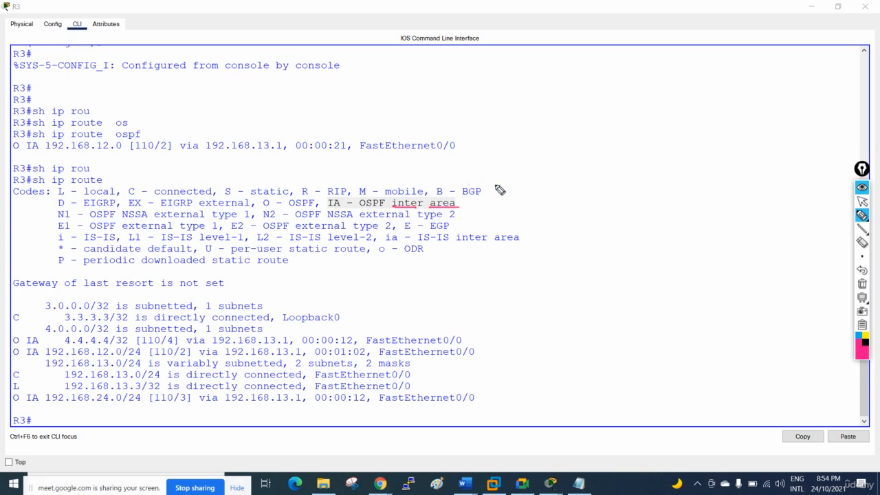
mouse_move(589, 193)
left_mouse_down()
mouse_move(613, 167)
mouse_move(687, 163)
mouse_move(558, 153)
mouse_move(717, 153)
mouse_move(702, 136)
left_mouse_up()
mouse_move(756, 106)
left_mouse_down()
mouse_move(765, 87)
mouse_move(834, 80)
mouse_move(845, 64)
mouse_move(776, 128)
mouse_move(842, 69)
left_mouse_up()
mouse_move(772, 252)
left_mouse_down()
mouse_move(770, 238)
mouse_move(840, 229)
mouse_move(796, 262)
mouse_move(825, 198)
left_mouse_up()
left_click_drag(697, 167, 762, 114)
left_click_drag(811, 207, 802, 108)
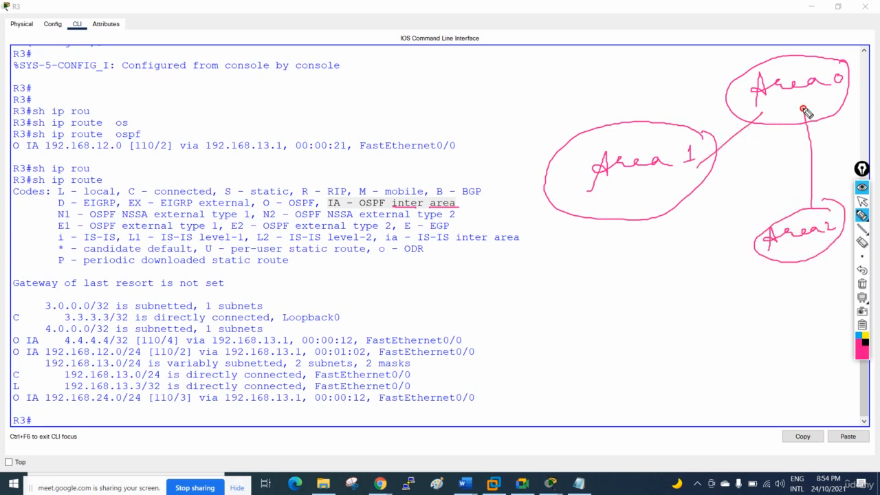
Step: Draw an arrow pointing into the Area 1 circle and write OIA beneath it
left_click_drag(561, 104, 571, 156)
left_click_drag(581, 147, 571, 157)
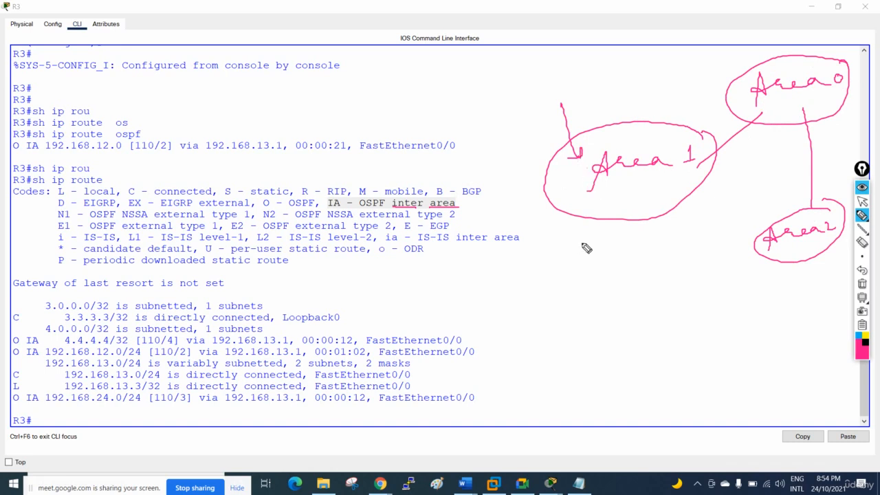
left_click_drag(582, 245, 622, 243)
left_click_drag(612, 240, 620, 239)
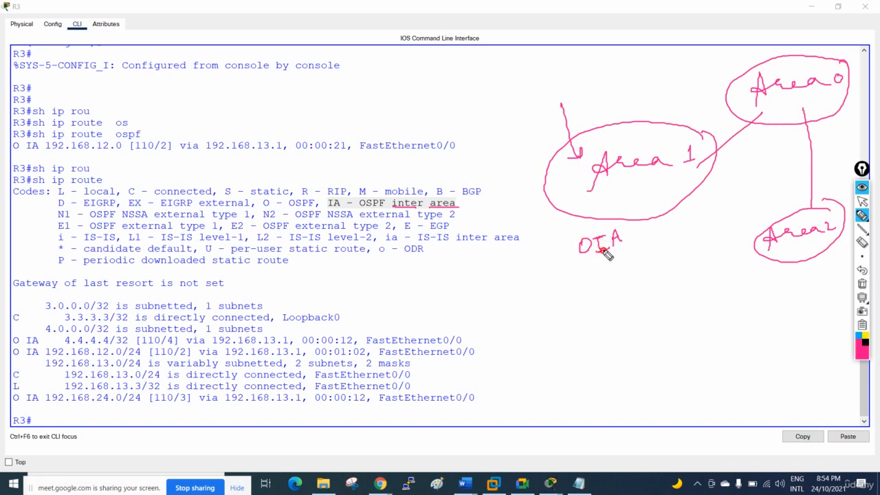
Step: Underline OIA, the IA code and the three sketched area labels with the pen, and circle OIA
left_click_drag(576, 259, 596, 254)
left_click_drag(595, 198, 617, 194)
left_click_drag(327, 205, 344, 206)
left_click_drag(596, 196, 692, 173)
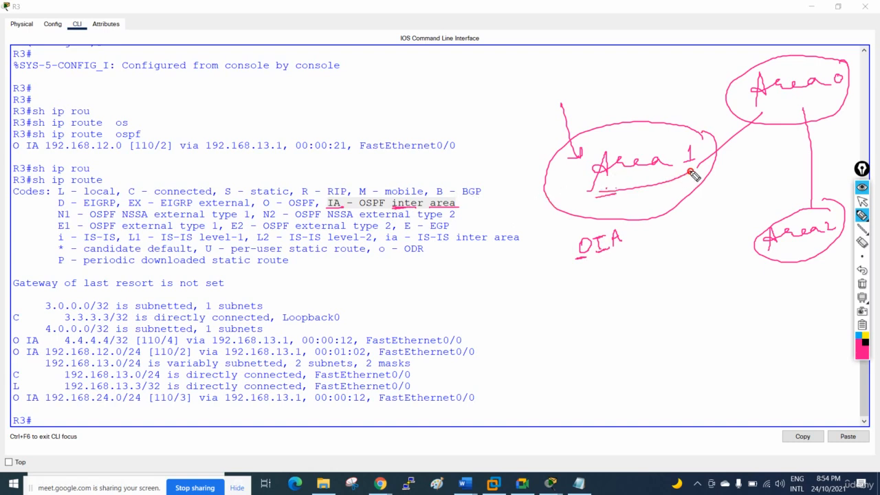
left_click_drag(629, 198, 690, 178)
left_click_drag(764, 103, 827, 95)
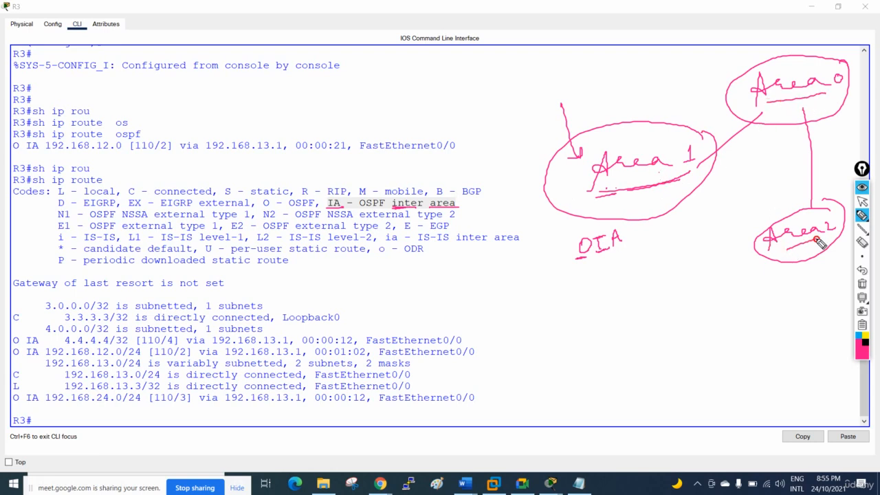
mouse_move(582, 257)
left_mouse_down()
mouse_move(593, 261)
mouse_move(615, 220)
mouse_move(605, 262)
left_mouse_up()
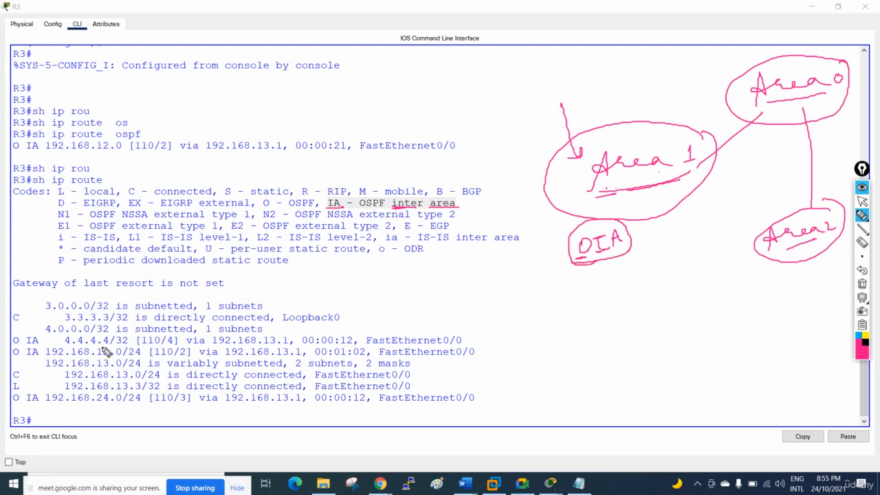
Step: Underline 4.4.4.4/32 and its next hop 192.168.13.1 in R3's routing table, and circle and tick that entry's O IA code
left_click_drag(66, 344, 127, 344)
left_click_drag(215, 347, 286, 348)
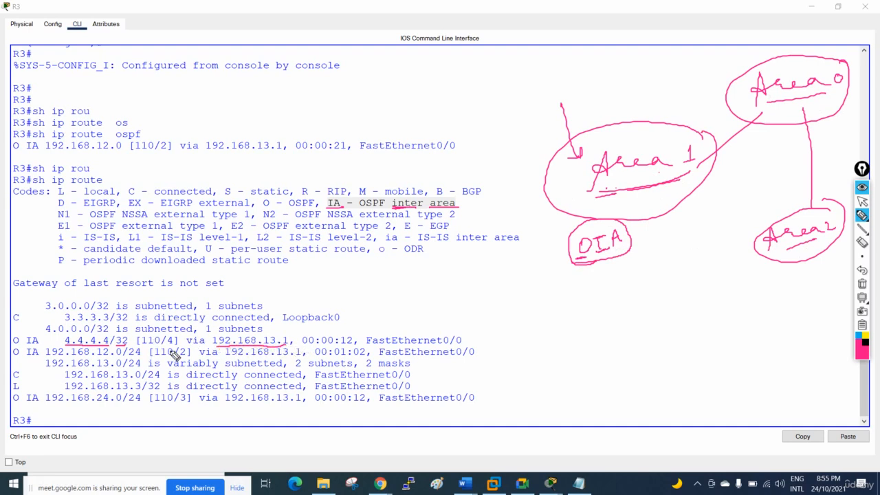
mouse_move(46, 341)
left_mouse_down()
mouse_move(25, 330)
mouse_move(11, 351)
mouse_move(45, 337)
mouse_move(31, 318)
left_mouse_up()
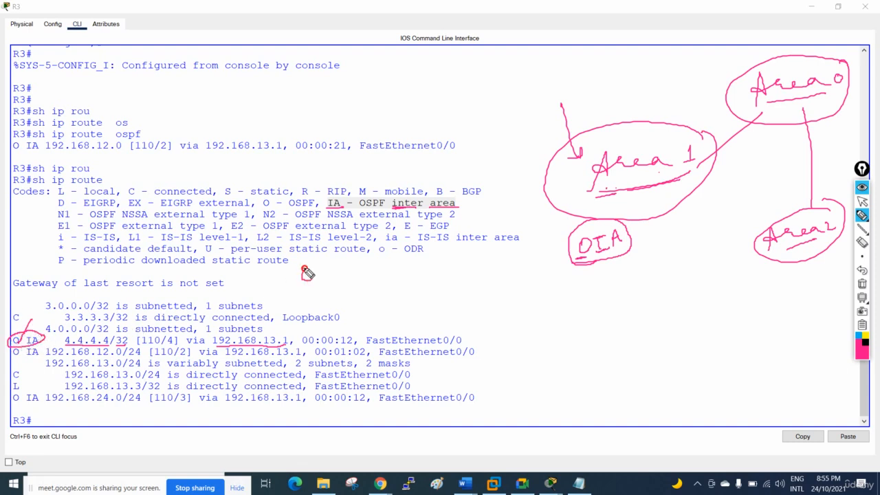
Step: Draw a line from inter to the note Diff, write intra — same beneath it, and add a circled O
mouse_move(305, 268)
left_mouse_down()
mouse_move(291, 271)
mouse_move(298, 277)
mouse_move(311, 267)
mouse_move(290, 270)
mouse_move(310, 268)
left_mouse_up()
mouse_move(410, 206)
left_mouse_down()
mouse_move(479, 283)
mouse_move(534, 264)
left_mouse_up()
left_click(503, 266)
mouse_move(375, 327)
left_mouse_down()
mouse_move(445, 311)
mouse_move(477, 318)
left_mouse_up()
mouse_move(413, 306)
left_mouse_down()
mouse_move(545, 307)
mouse_move(607, 295)
left_mouse_up()
left_click(387, 298)
mouse_move(535, 348)
left_mouse_down()
mouse_move(526, 355)
mouse_move(550, 354)
mouse_move(544, 344)
mouse_move(535, 360)
left_mouse_up()
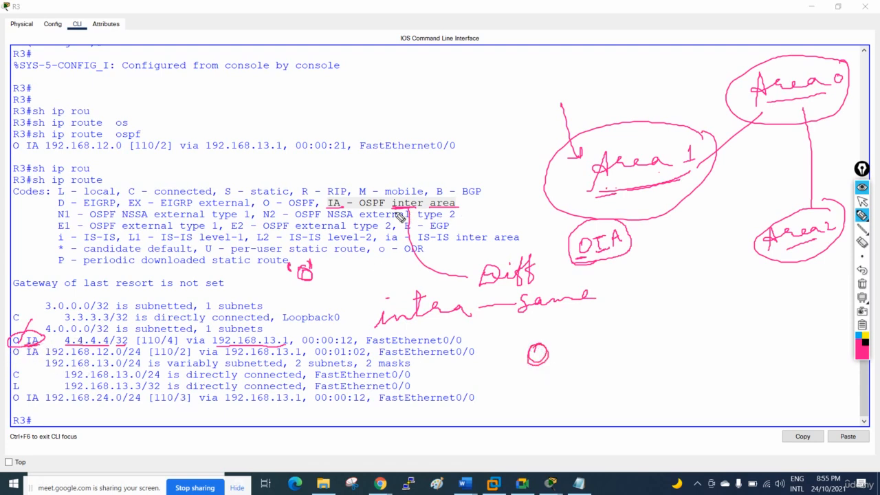
Step: Clear all pen annotations and display R3's OSPF routes with sh ip route ospf
left_click(862, 283)
left_click(861, 200)
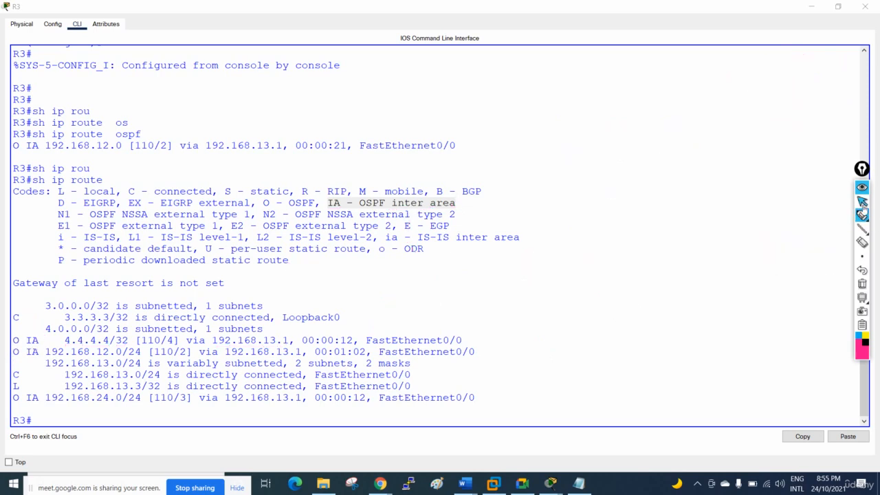
left_click(535, 313)
key("Up")
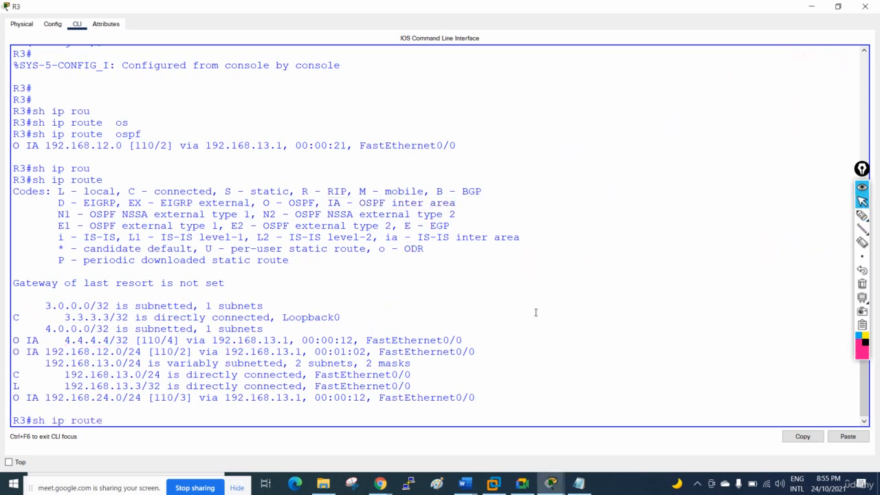
type("ospf")
key("Return")
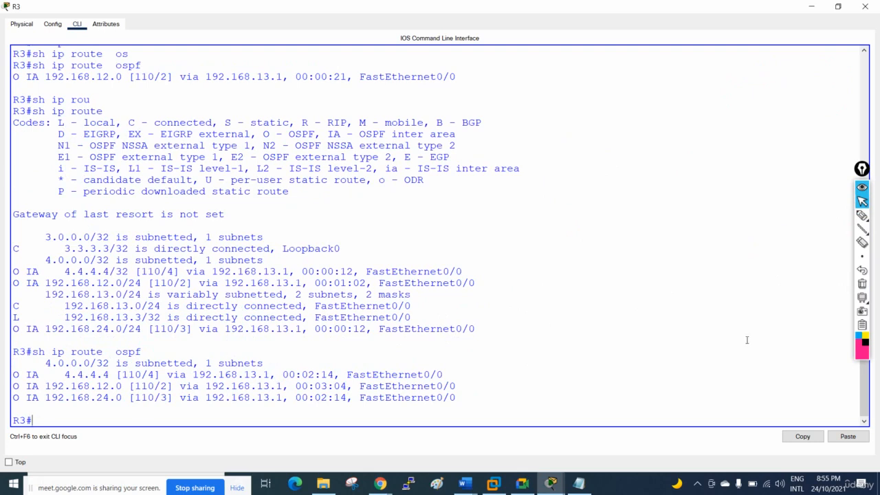
Step: Mark the three O IA entries with the pen and underline 4.4.4.4, 192.168.12.0 and 192.168.24.0
left_click(862, 216)
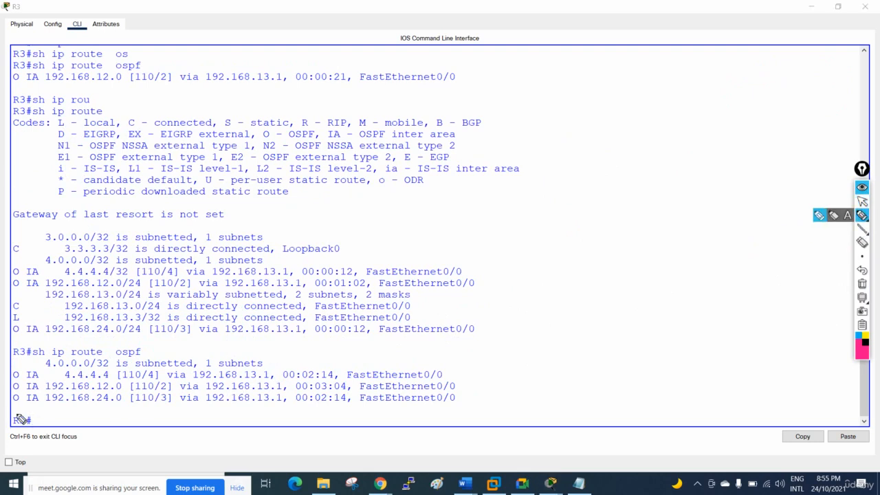
mouse_move(1, 375)
left_mouse_down()
mouse_move(10, 375)
mouse_move(10, 398)
mouse_move(39, 380)
mouse_move(115, 378)
left_mouse_up()
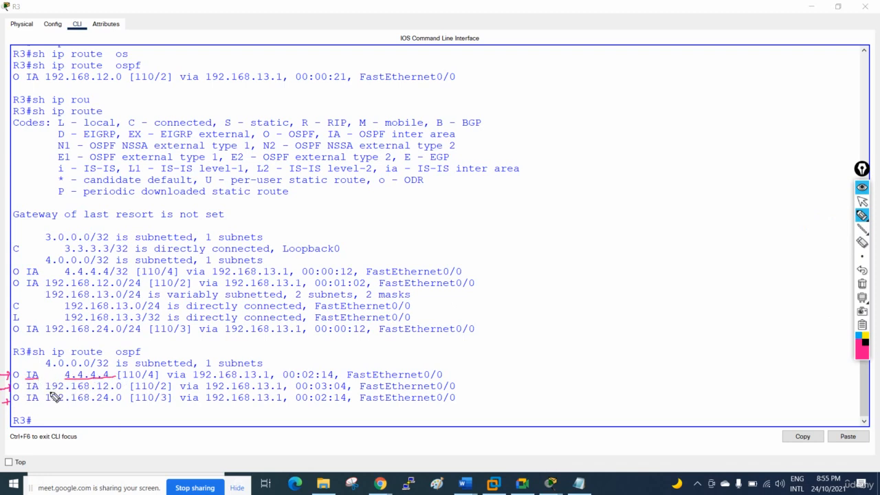
left_click_drag(47, 390, 118, 389)
left_click_drag(46, 405, 119, 406)
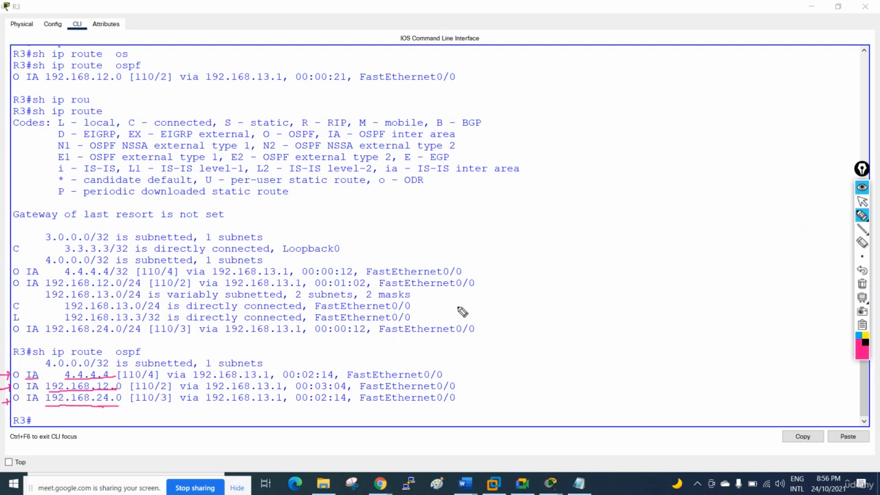
left_click(862, 200)
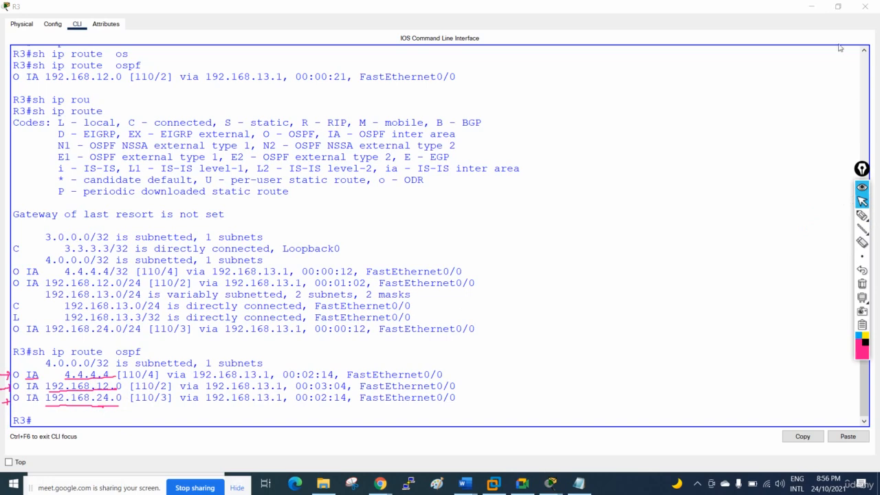
Step: Restore R3's window to a smaller size, highlight 4.4.4.4 in the OSPF routes and place the window beside the topology
left_click(838, 6)
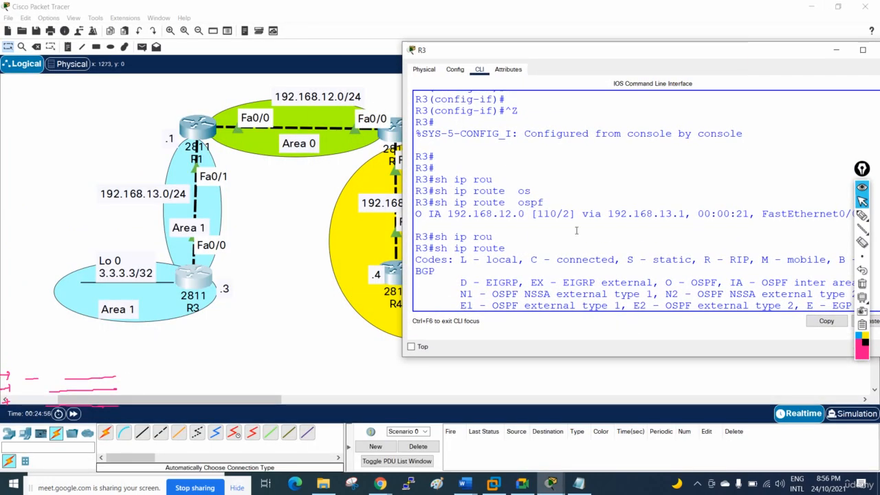
key("Up")
key("Up")
key("Return")
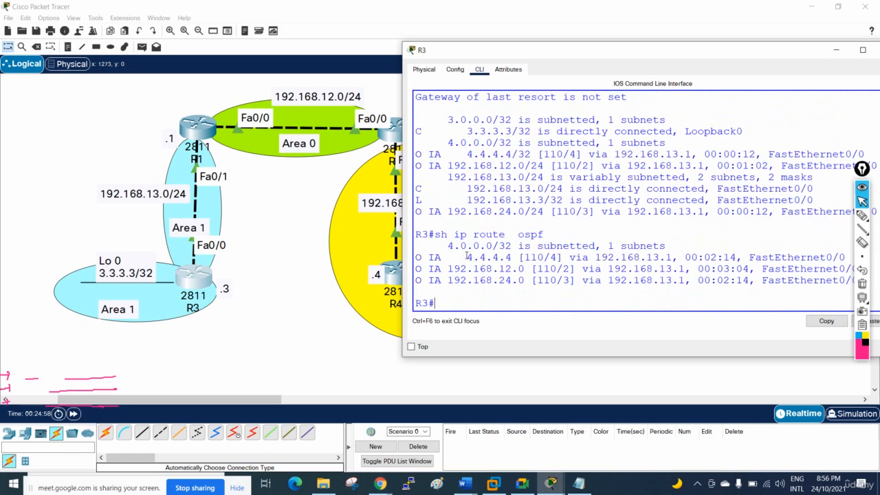
left_click_drag(467, 256, 512, 260)
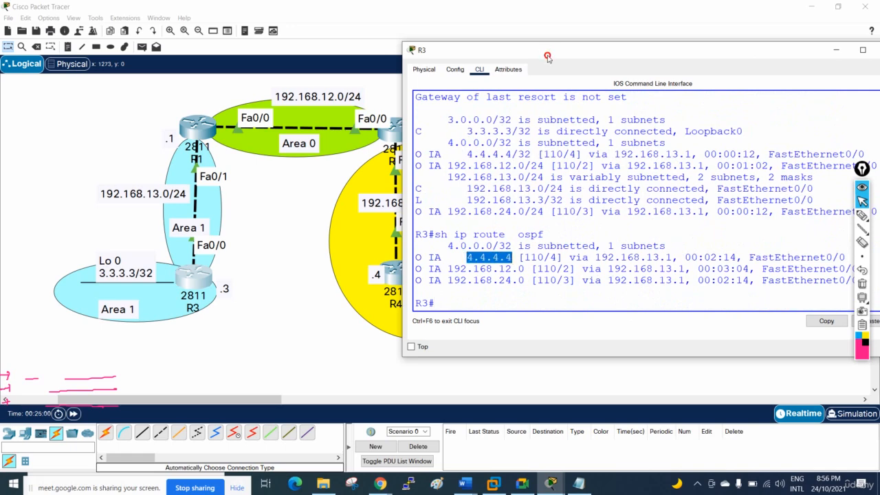
left_click_drag(548, 56, 391, 408)
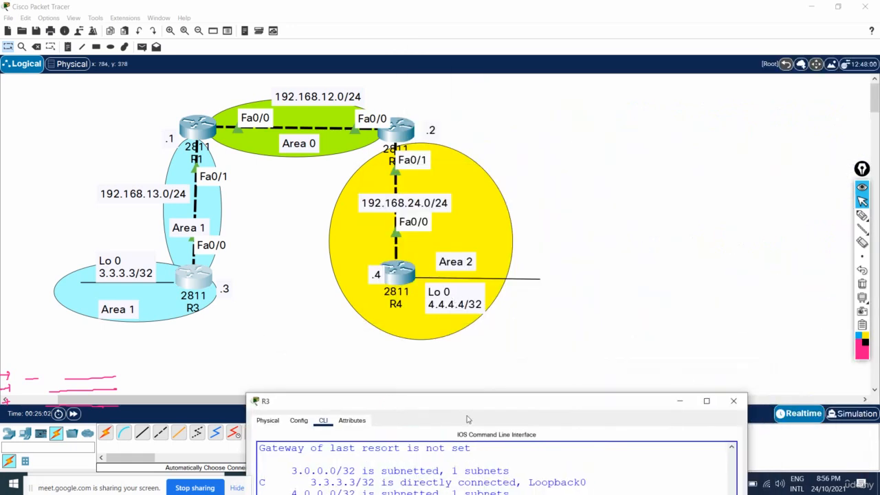
left_click_drag(471, 410, 753, 90)
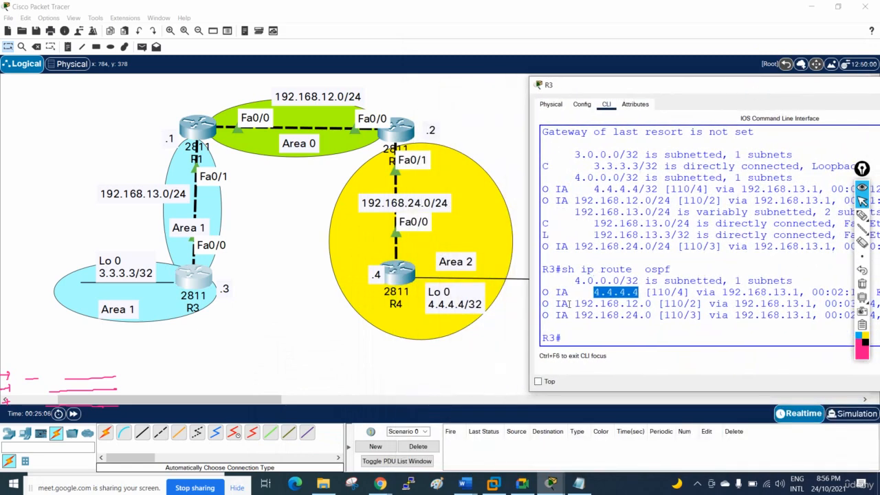
Step: Highlight 192.168.12.0 and the IA code of the 4.4.4.4 route in R3's OSPF routes, and close R3's window
left_click_drag(573, 303, 650, 304)
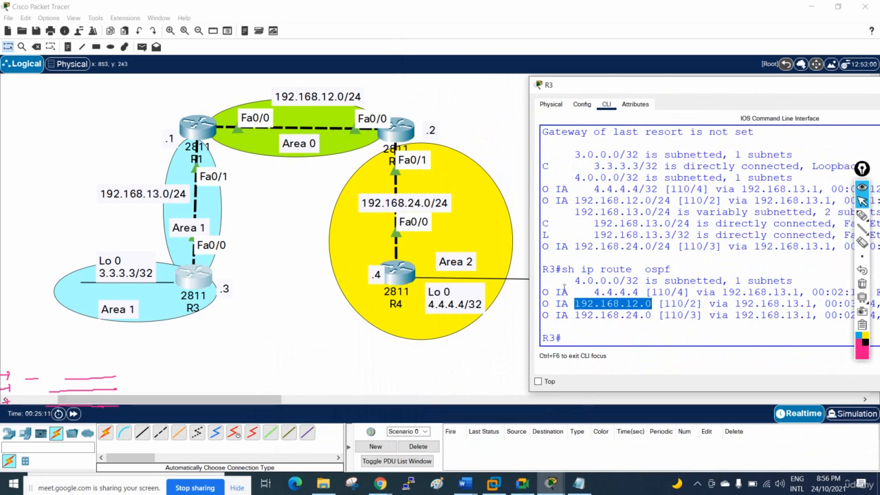
left_click_drag(557, 292, 564, 292)
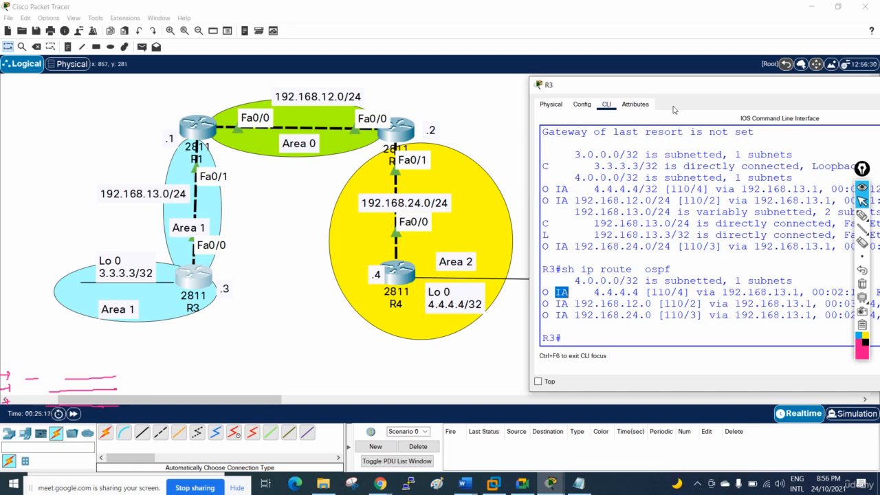
double_click(685, 85)
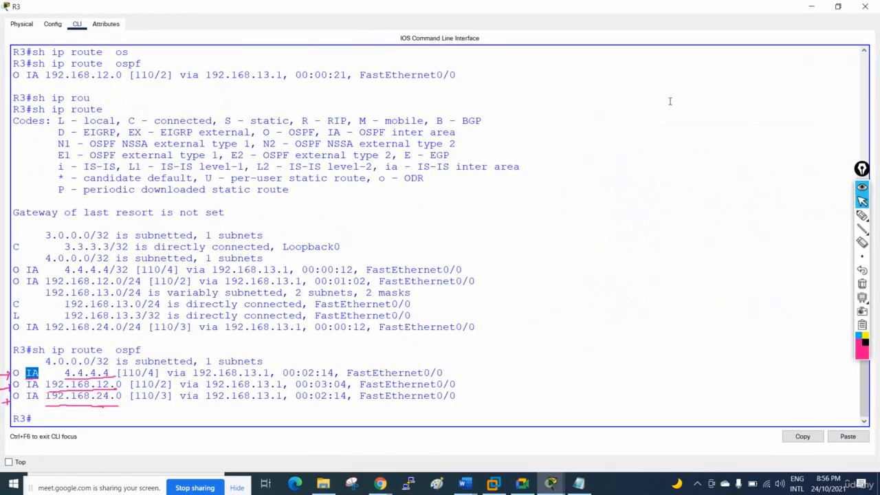
left_click(864, 6)
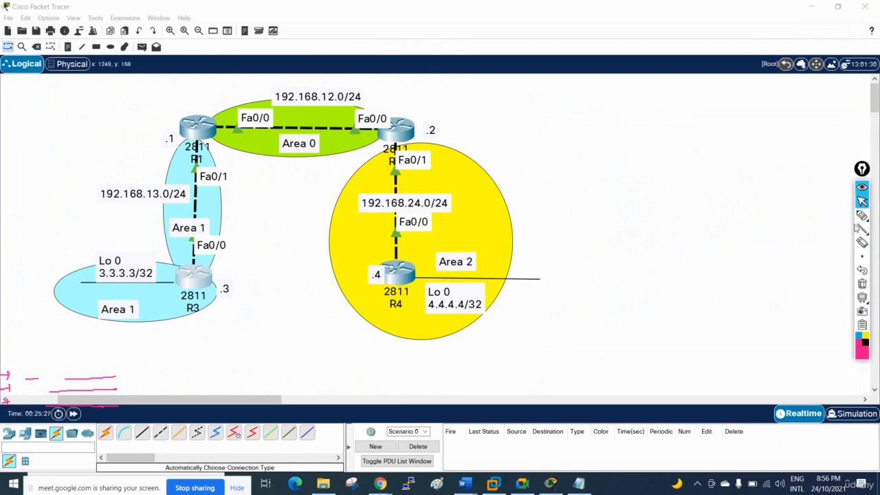
Step: Draw arrows pointing at R1 and R2, circle the Area 1, Area 0 and Area 2 labels, and write an underlined ABR beside R2
left_click(860, 217)
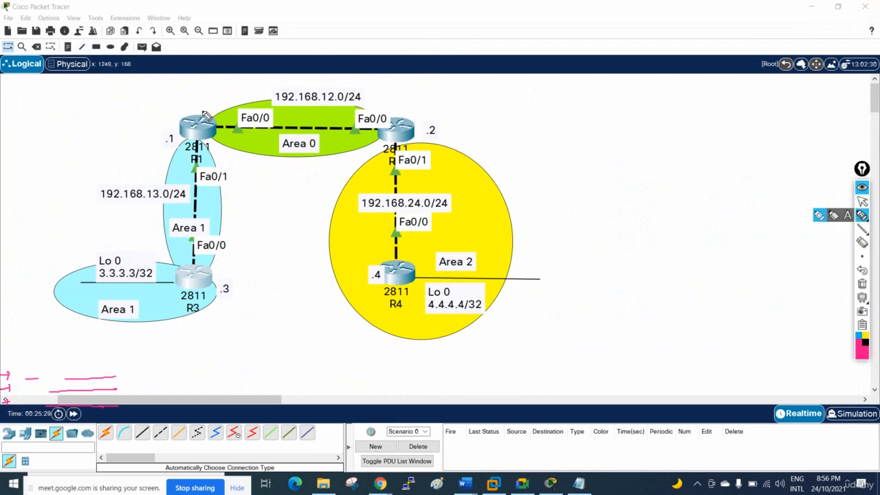
left_click_drag(178, 87, 197, 108)
left_click_drag(186, 106, 198, 103)
mouse_move(418, 111)
left_mouse_down()
mouse_move(422, 123)
mouse_move(460, 112)
left_mouse_up()
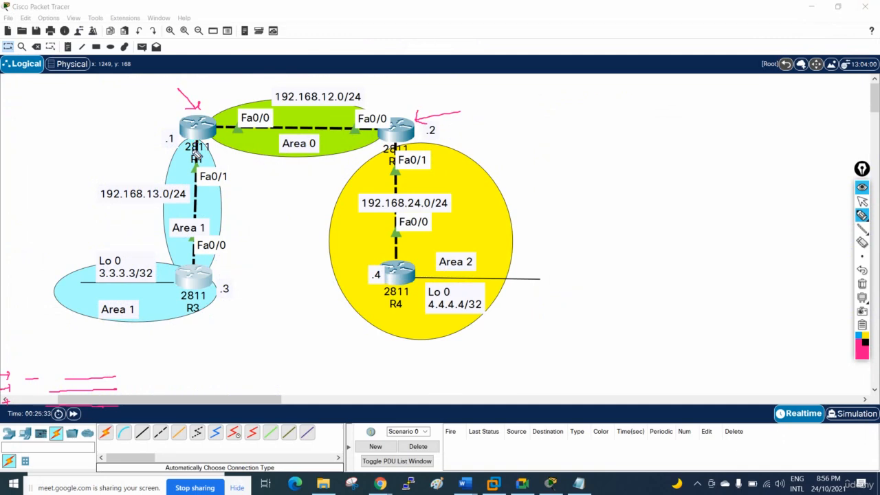
mouse_move(206, 218)
left_mouse_down()
mouse_move(180, 242)
mouse_move(204, 217)
left_mouse_up()
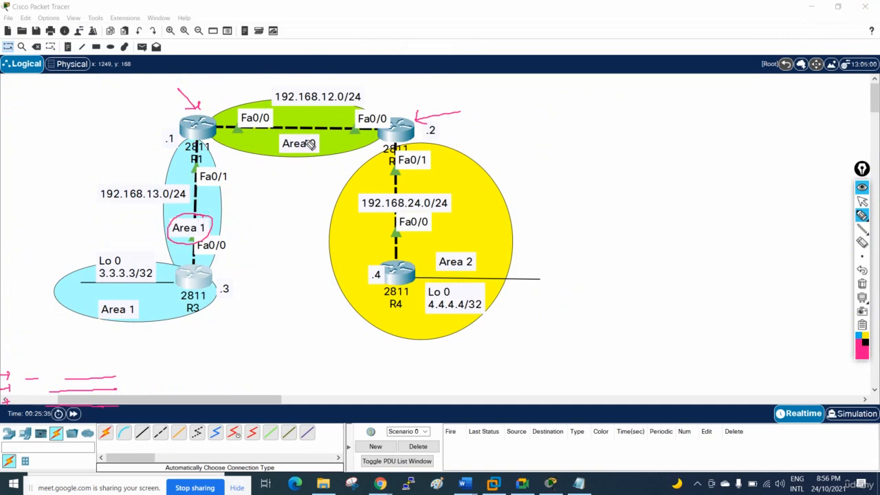
mouse_move(308, 141)
left_mouse_down()
mouse_move(304, 163)
mouse_move(318, 140)
left_mouse_up()
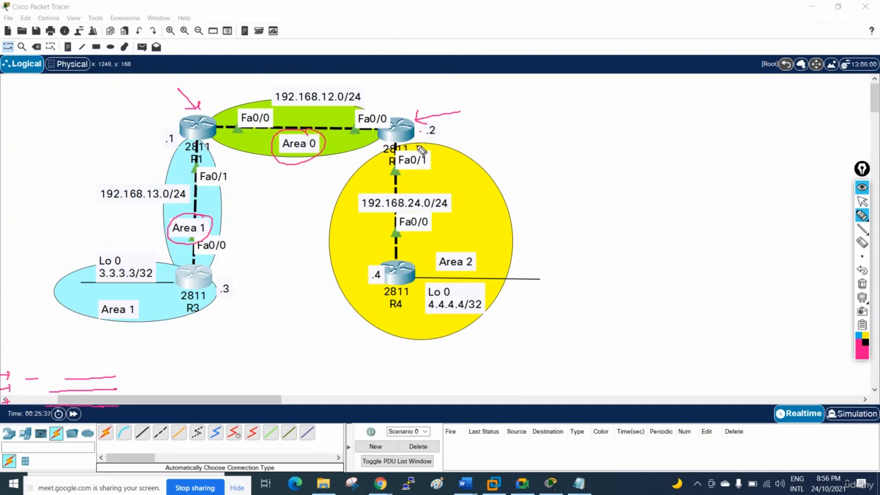
mouse_move(459, 243)
left_mouse_down()
mouse_move(470, 235)
mouse_move(445, 233)
left_mouse_up()
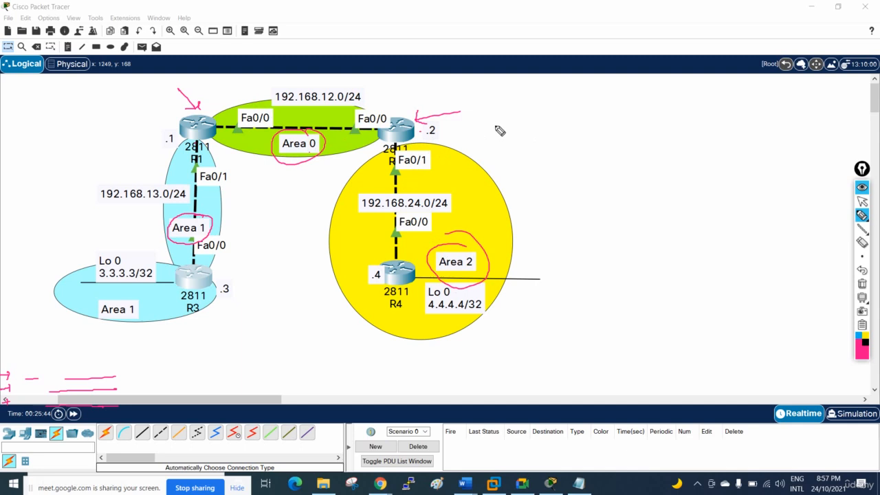
mouse_move(471, 126)
left_mouse_down()
mouse_move(475, 114)
mouse_move(540, 115)
mouse_move(513, 132)
left_mouse_up()
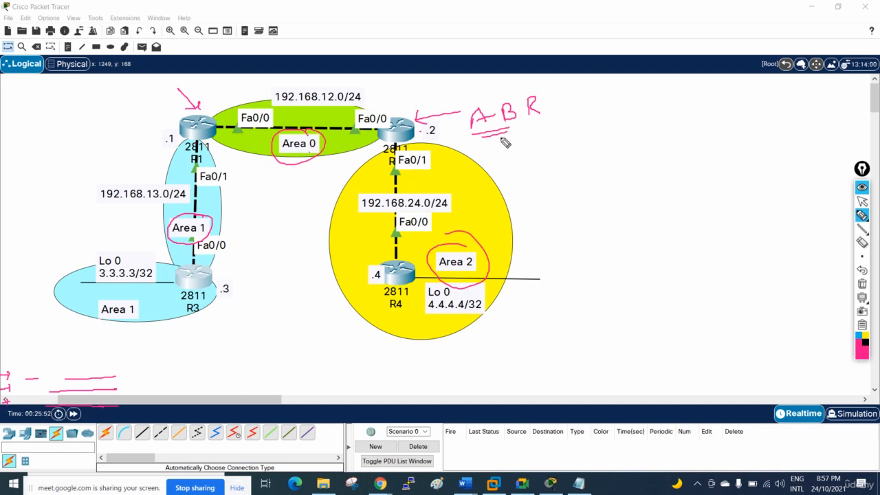
Step: Clear the annotations, circle and connect the Area 0 and Area 2 labels, and circle R2 with a line to the label ABR
left_click(864, 283)
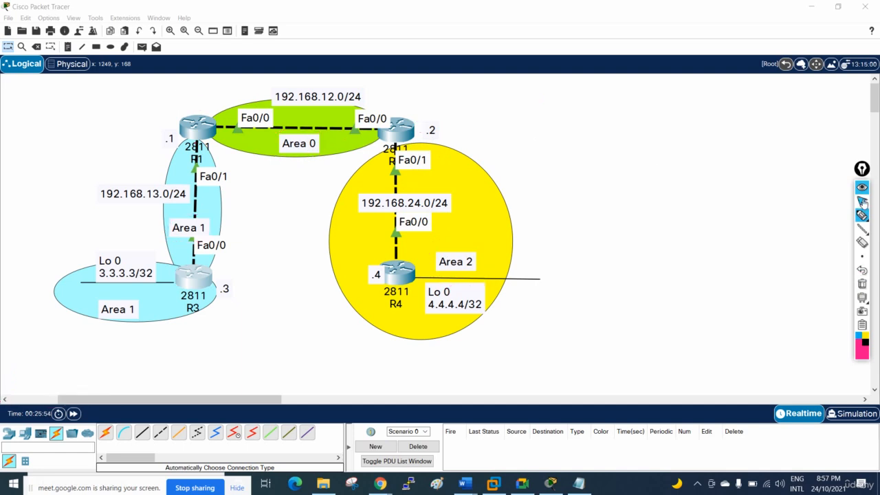
mouse_move(860, 215)
left_click_drag(280, 156, 325, 157)
mouse_move(431, 274)
left_mouse_down()
mouse_move(485, 268)
mouse_move(427, 255)
mouse_move(434, 272)
left_mouse_up()
mouse_move(485, 248)
left_mouse_down()
mouse_move(487, 237)
mouse_move(342, 164)
mouse_move(319, 135)
mouse_move(327, 148)
left_mouse_up()
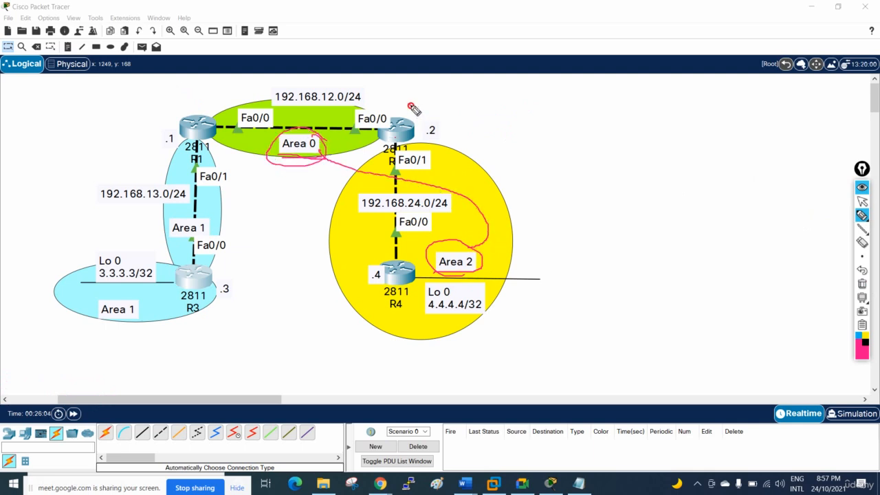
mouse_move(414, 110)
left_mouse_down()
mouse_move(456, 128)
mouse_move(557, 105)
mouse_move(576, 122)
mouse_move(619, 119)
left_mouse_up()
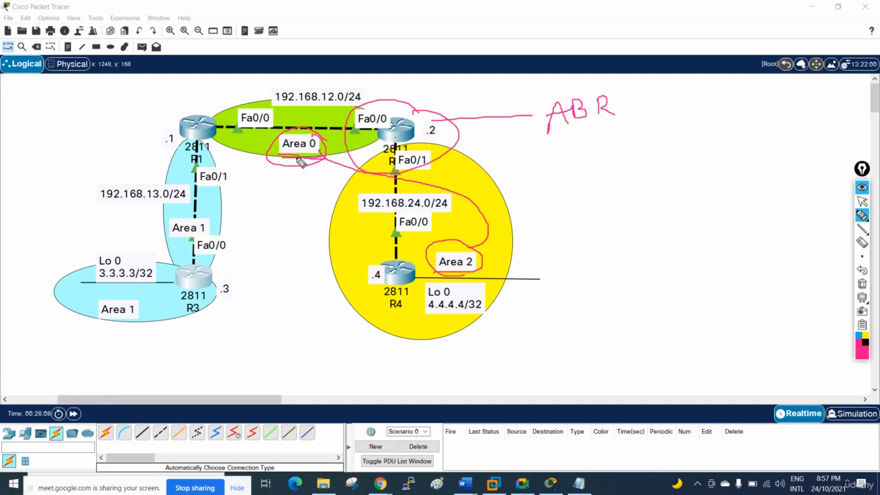
Step: Circle R1, trace its Fa0/0 and Fa0/1 links, and circle the Area 1 label with a line connecting it to Area 0
mouse_move(215, 109)
left_mouse_down()
mouse_move(253, 139)
mouse_move(204, 147)
left_mouse_up()
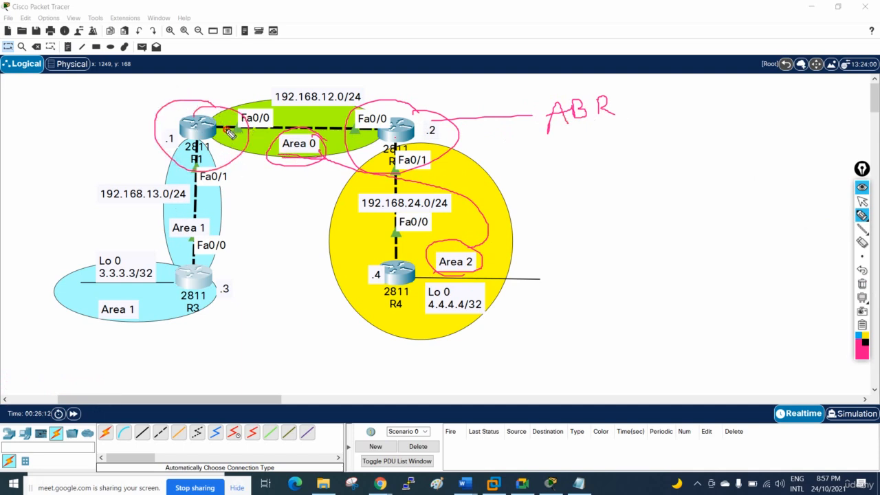
left_click_drag(215, 129, 271, 129)
left_click_drag(199, 142, 196, 208)
left_click_drag(175, 240, 215, 227)
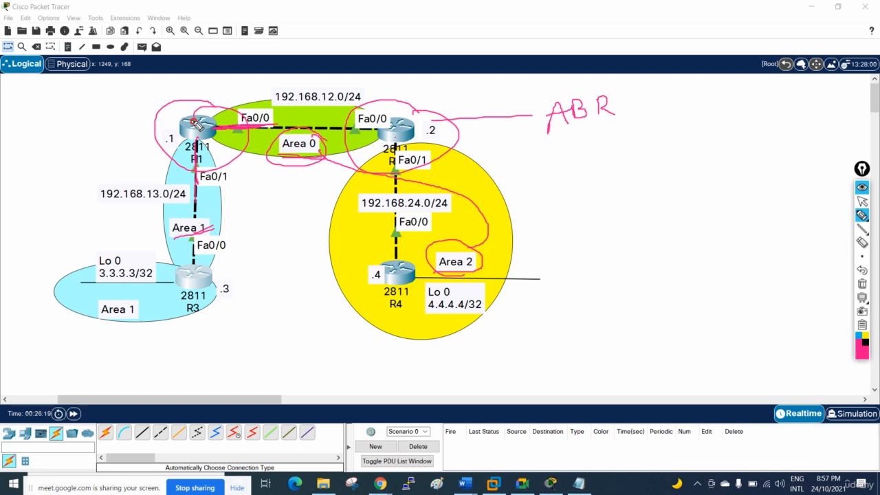
mouse_move(206, 221)
left_mouse_down()
mouse_move(158, 231)
mouse_move(215, 220)
mouse_move(279, 151)
left_mouse_up()
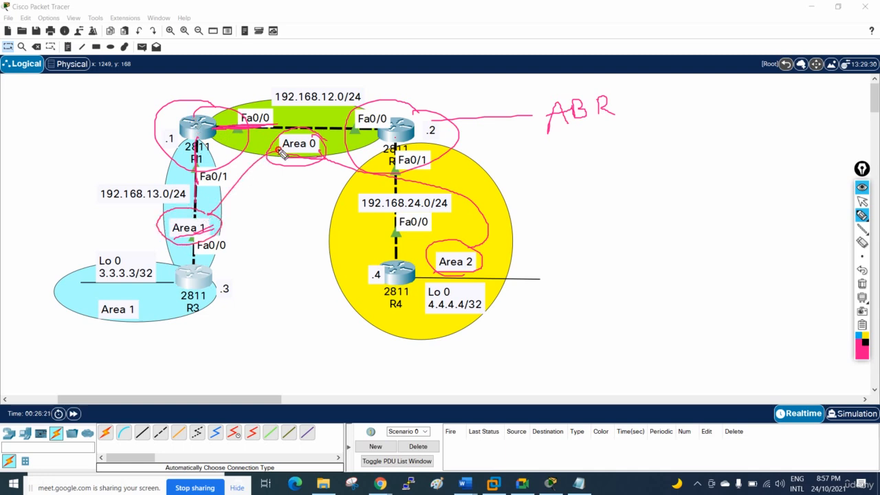
Step: Draw an arrow pointing at R1 and write an underlined ABR beside it
left_click_drag(137, 88, 199, 117)
mouse_move(74, 122)
left_mouse_down()
mouse_move(77, 149)
mouse_move(97, 138)
mouse_move(95, 121)
left_mouse_up()
mouse_move(99, 110)
left_mouse_down()
mouse_move(104, 132)
mouse_move(131, 96)
mouse_move(152, 127)
left_mouse_up()
left_click_drag(103, 153, 163, 127)
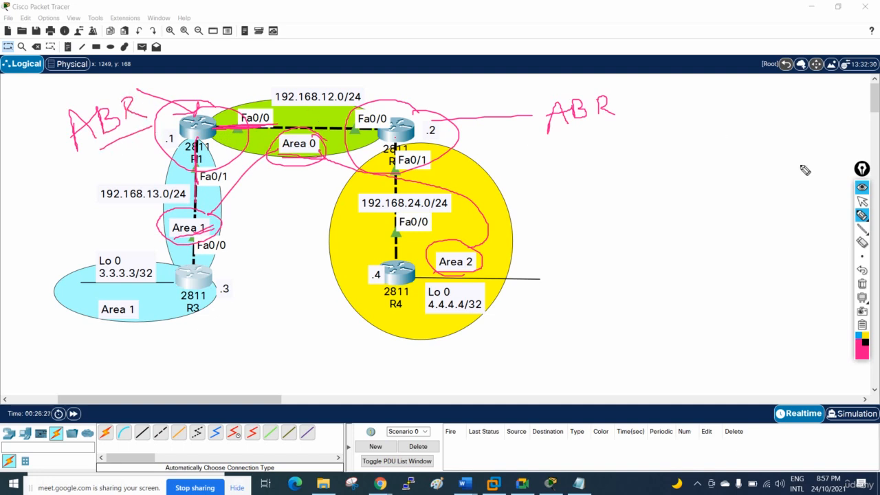
Step: Clear the annotations from the topology and open R1's command line in a maximized window
left_click(862, 283)
left_click(861, 200)
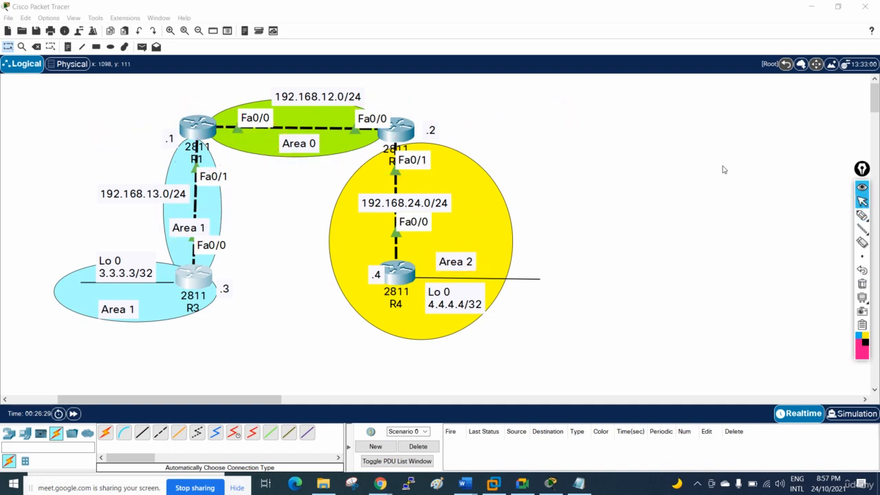
left_click(198, 127)
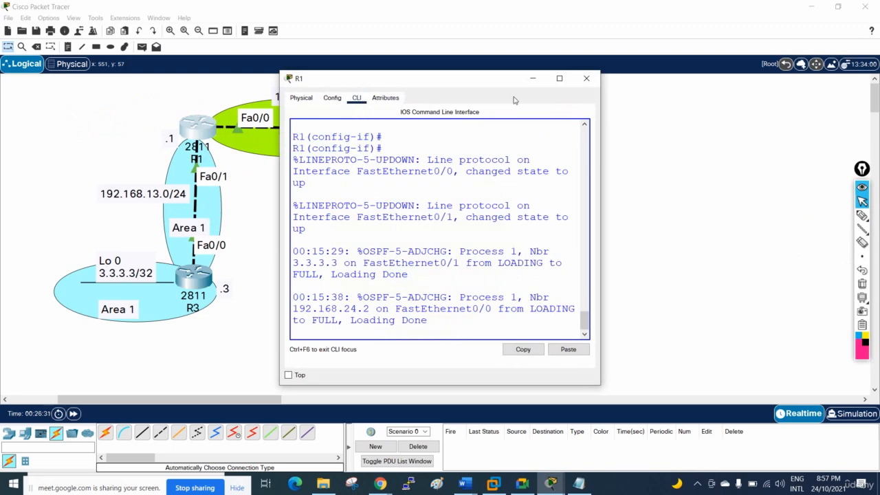
left_click(560, 79)
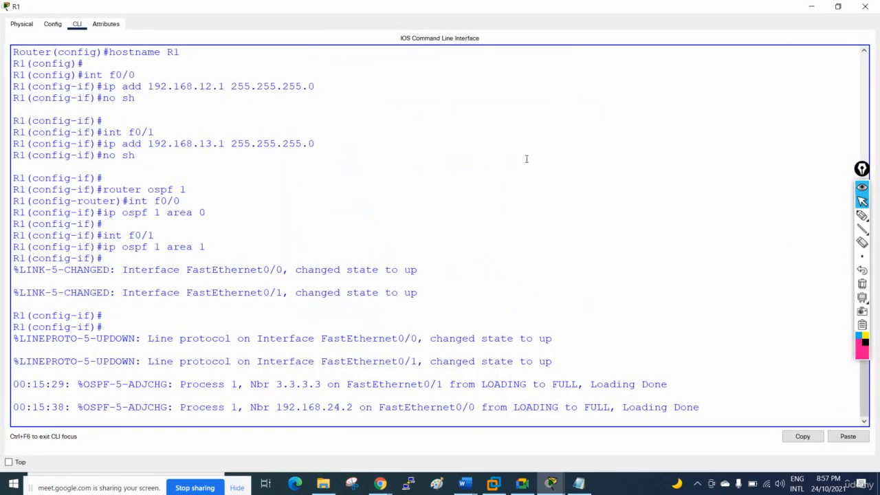
Step: Leave interface configuration mode on R1 and return to privileged EXEC mode
key("Return")
key("Return")
key("Return")
key("Return")
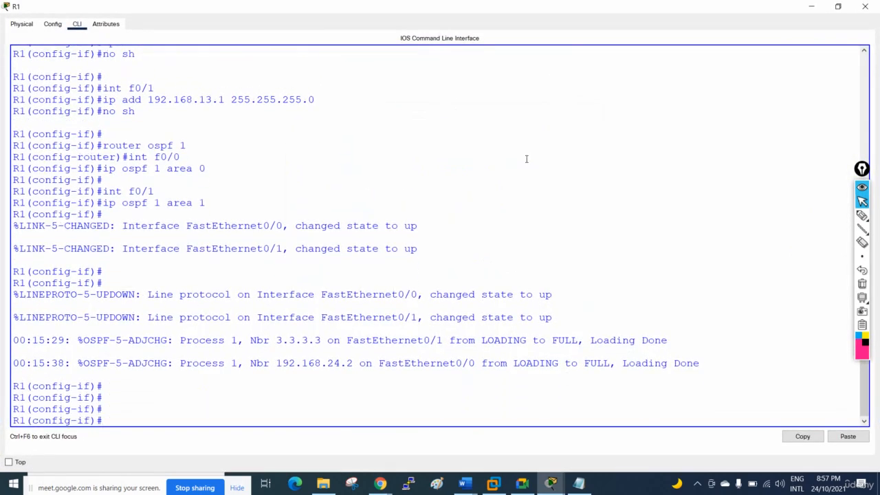
key("ctrl+z")
key("Return")
key("Return")
key("Return")
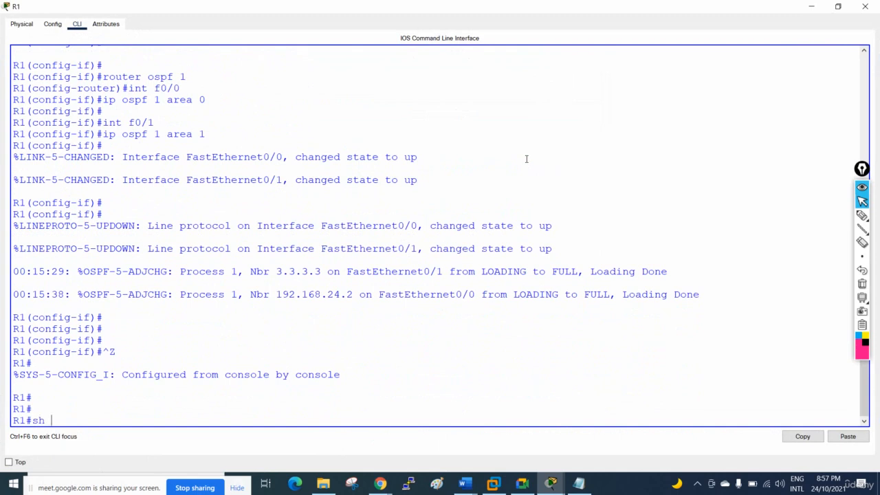
Step: Run sh ip ospf on R1, highlight the area border router line in the output, and close R1's window
type("sh ip os")
key("Tab")
key("Return")
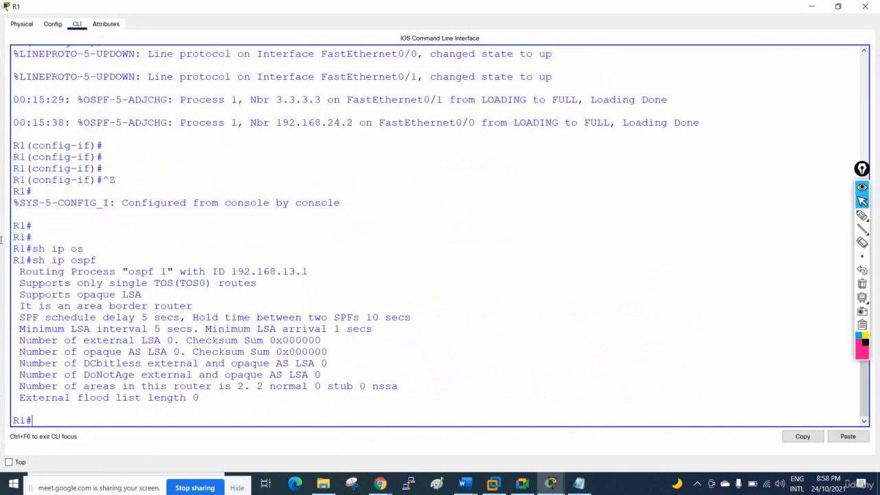
left_click_drag(17, 306, 201, 301)
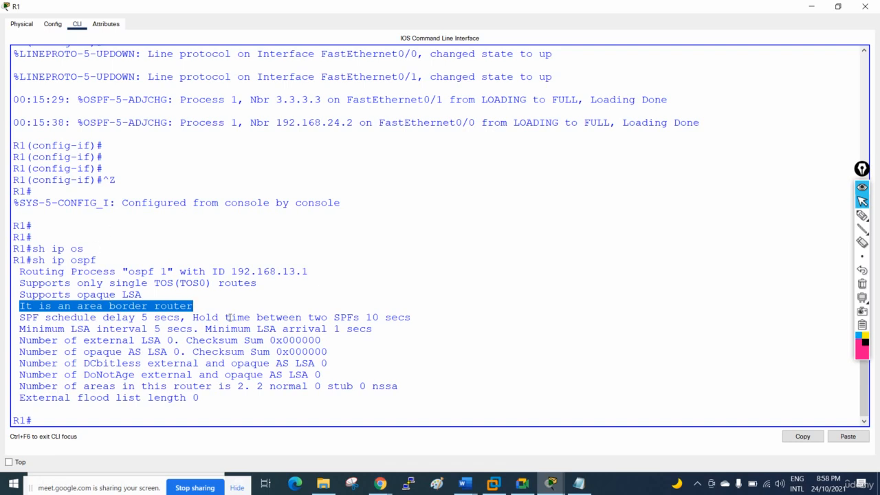
left_click(864, 6)
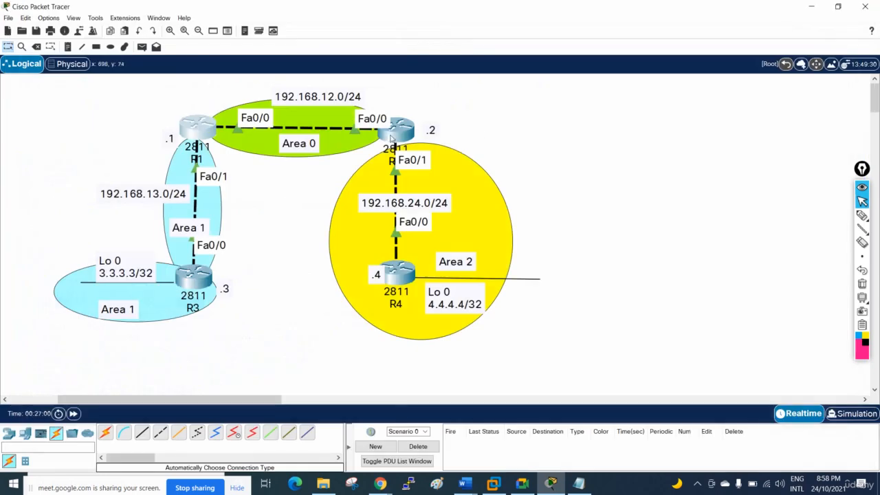
Step: Open R2's command line in a maximized window and return from interface configuration to privileged EXEC mode
left_click(398, 130)
left_click(563, 77)
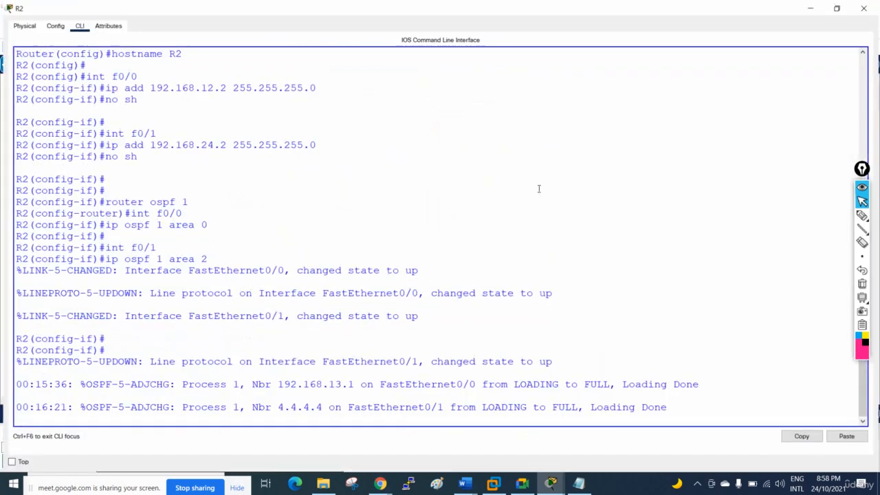
key("Return")
key("Return")
key("Return")
key("Return")
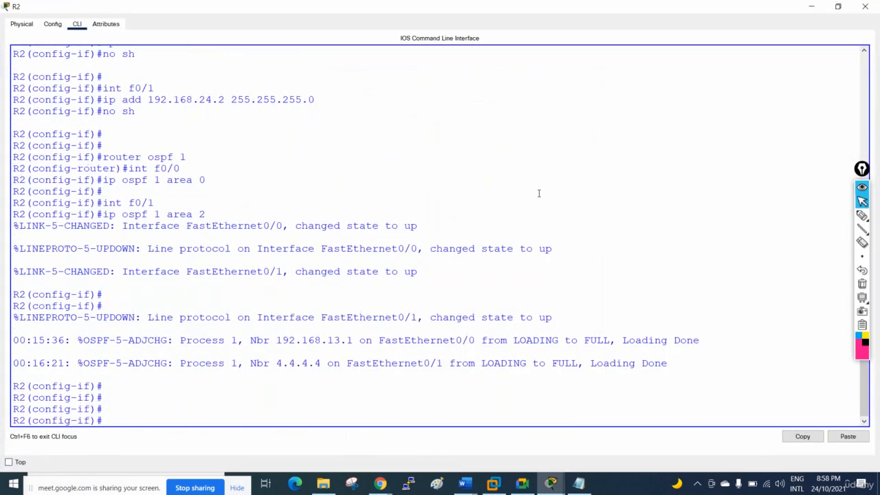
key("ctrl+z")
key("Return")
key("Return")
key("Return")
key("Return")
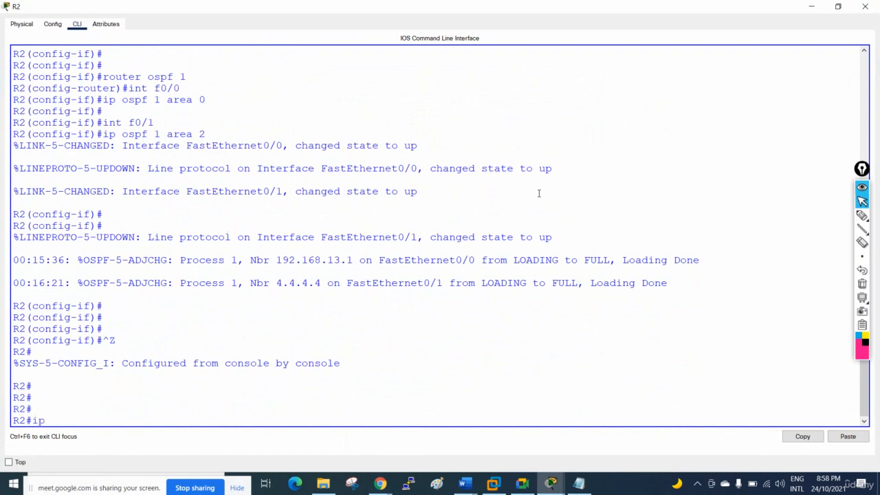
Step: Run sh ip ospf on R2, highlight the area border router line in the output, and close R2's window
type("ip pro")
key("Tab")
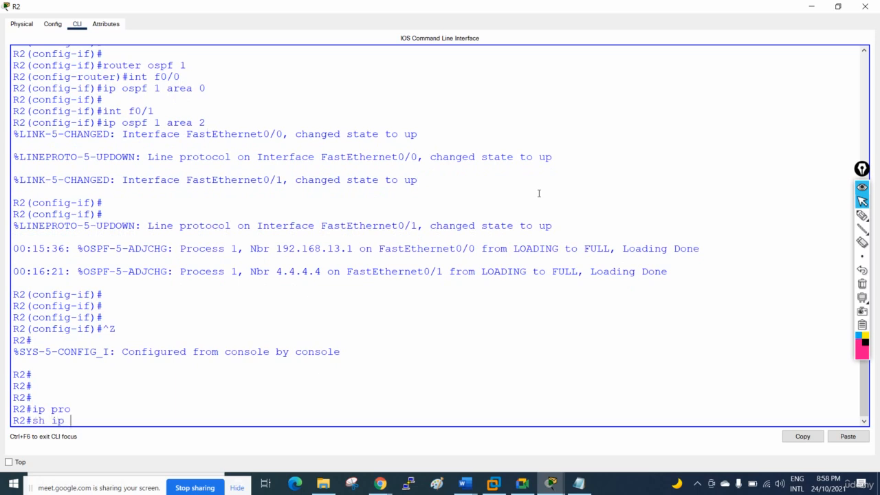
key("Tab")
key("Return")
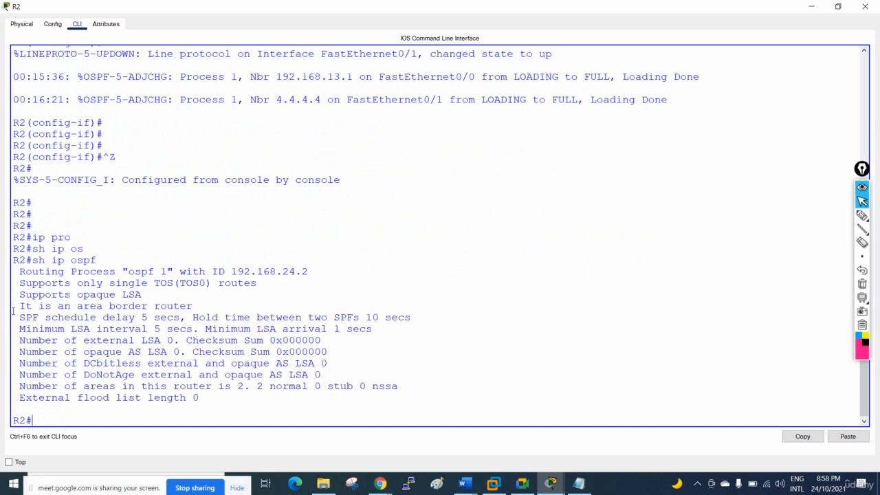
left_click_drag(19, 304, 200, 309)
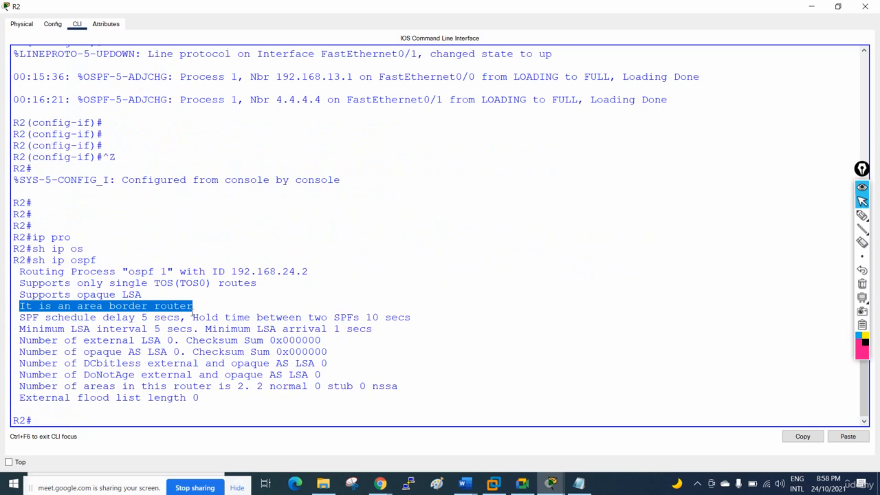
left_click(865, 6)
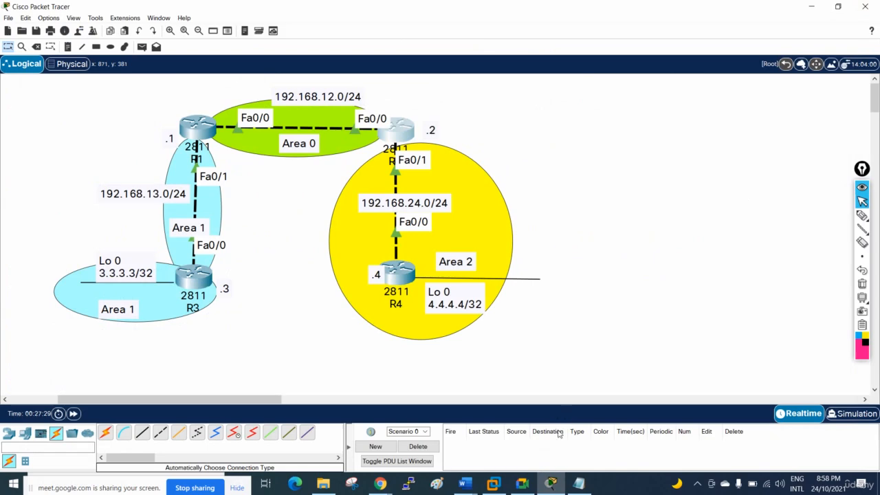
Step: Switch to OSPF_CCNP.docx in Word and examine the OSPF Multi-Area Lab topology diagram
mouse_move(464, 483)
left_click(442, 437)
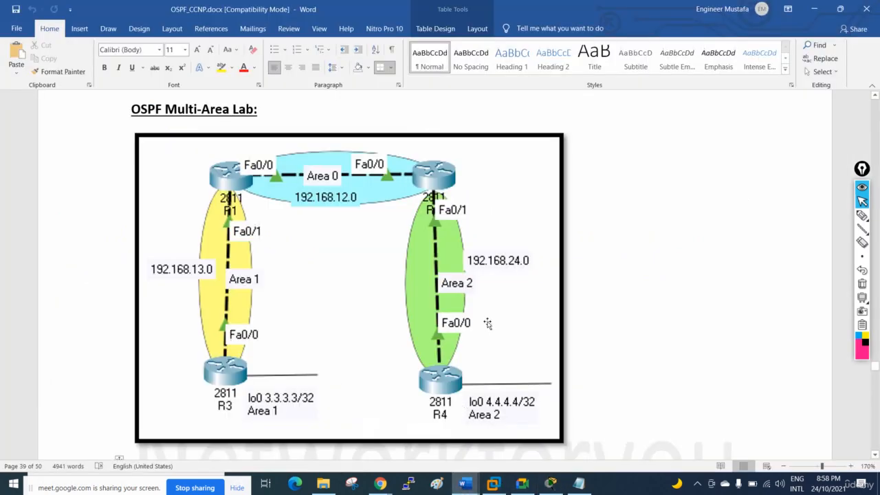
scroll(487, 323, "up", 2)
scroll(488, 323, "down", 2)
scroll(255, 120, "down", 2)
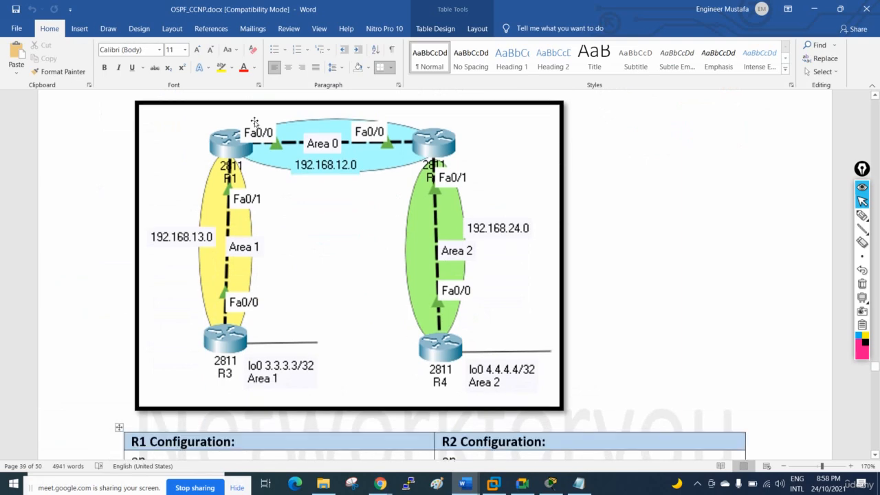
scroll(323, 132, "up", 1)
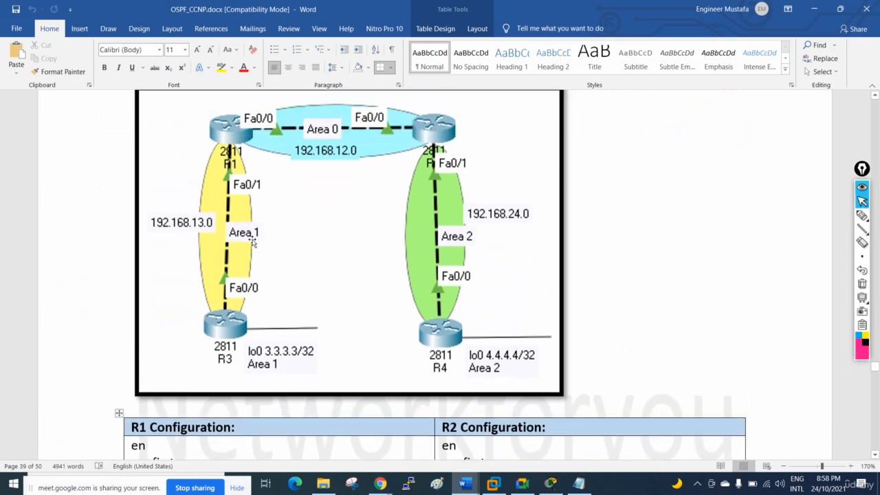
Step: Review the R1 and R2 configuration table and highlight R1's router ospf 1 block with its network statements
scroll(451, 261, "down", 5)
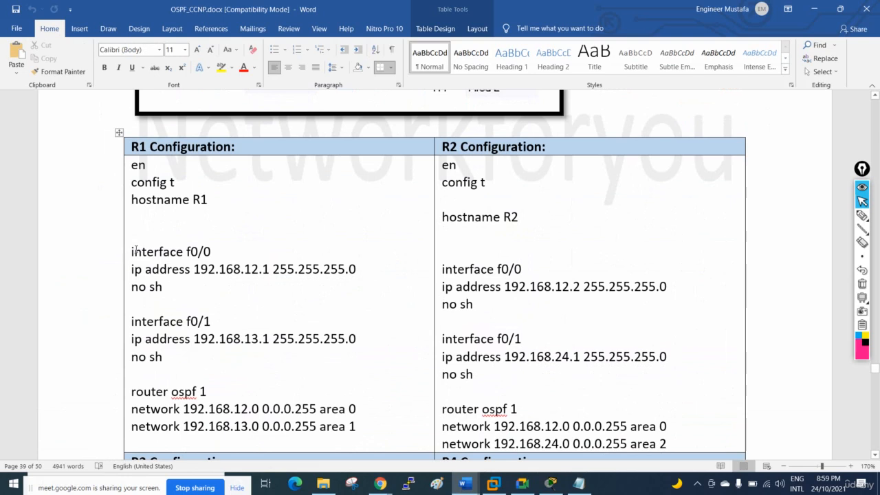
scroll(178, 268, "down", 3)
left_click_drag(365, 294, 119, 248)
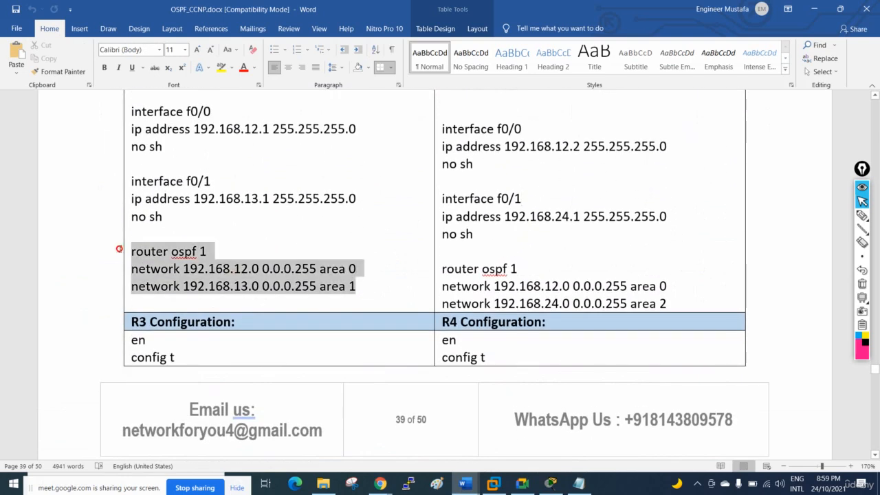
scroll(544, 336, "down", 1)
scroll(543, 336, "down", 1)
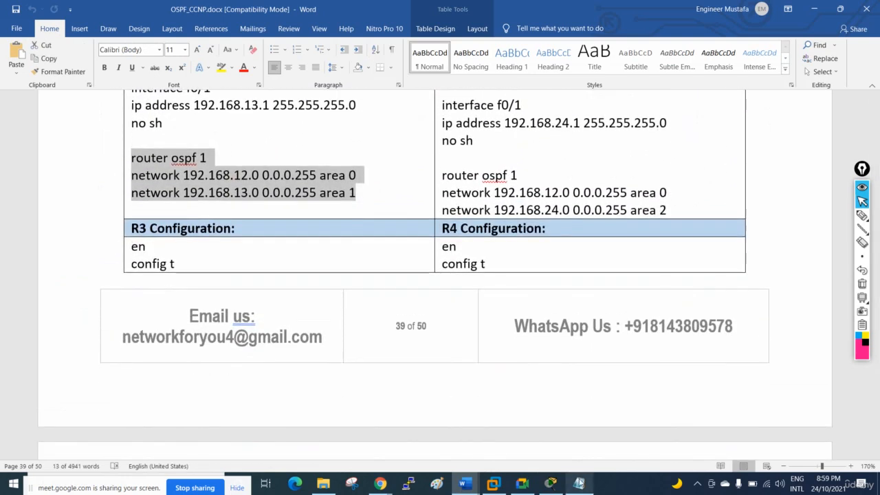
Step: Switch to the Notepad configuration and highlight R4's int f0/0 and ip ospf 1 area 2 lines for comparison
left_click(580, 483)
scroll(633, 300, "up", 1)
left_click(632, 285)
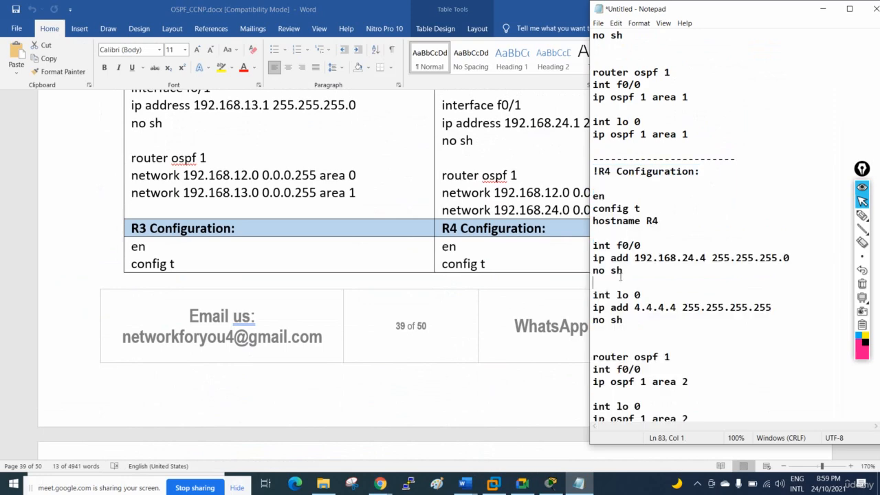
scroll(631, 294, "down", 1)
left_click_drag(691, 347, 592, 336)
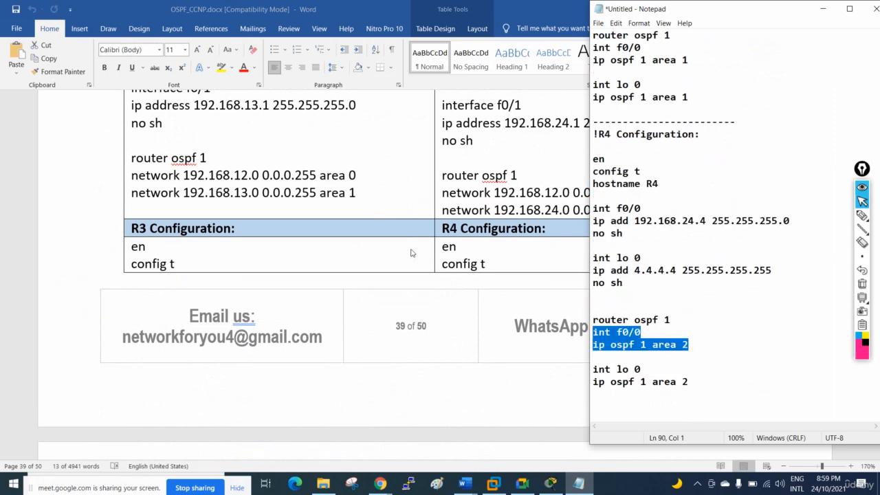
Step: Return to Word, review the R3 and R4 configurations and the R2 sh ip ospf output, and minimize the document
key("alt+Tab")
scroll(378, 219, "up", 3)
scroll(378, 217, "down", 10)
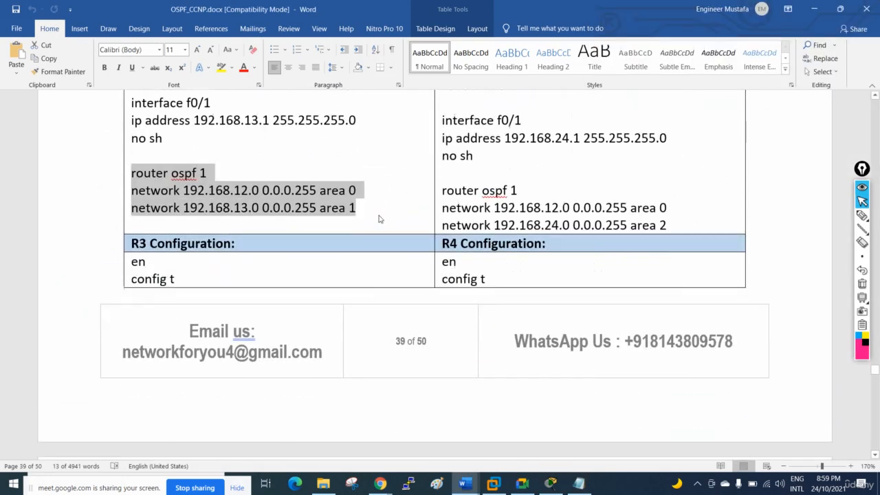
scroll(378, 217, "up", 3)
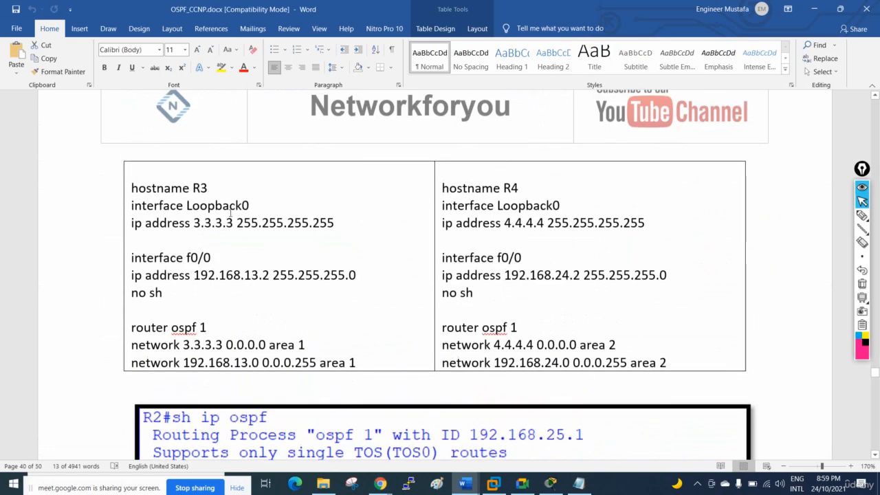
scroll(542, 300, "down", 7)
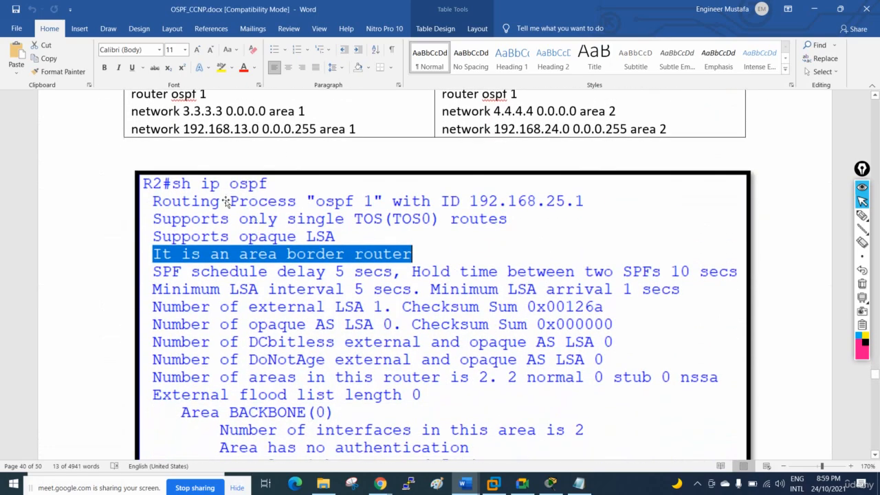
scroll(300, 209, "down", 3)
scroll(235, 178, "down", 10)
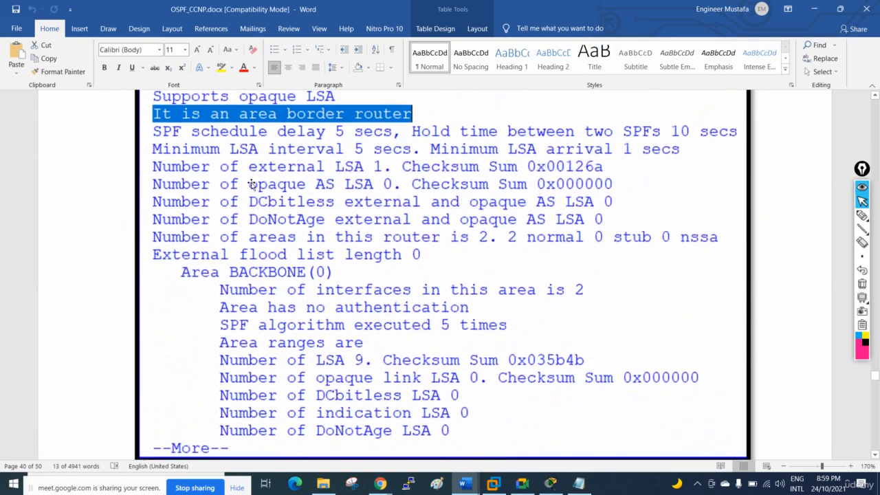
scroll(262, 190, "up", 8)
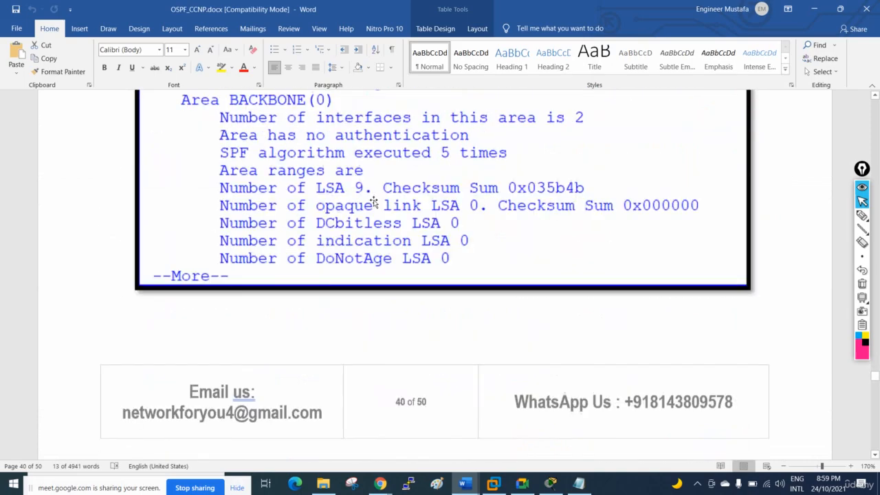
left_click(813, 9)
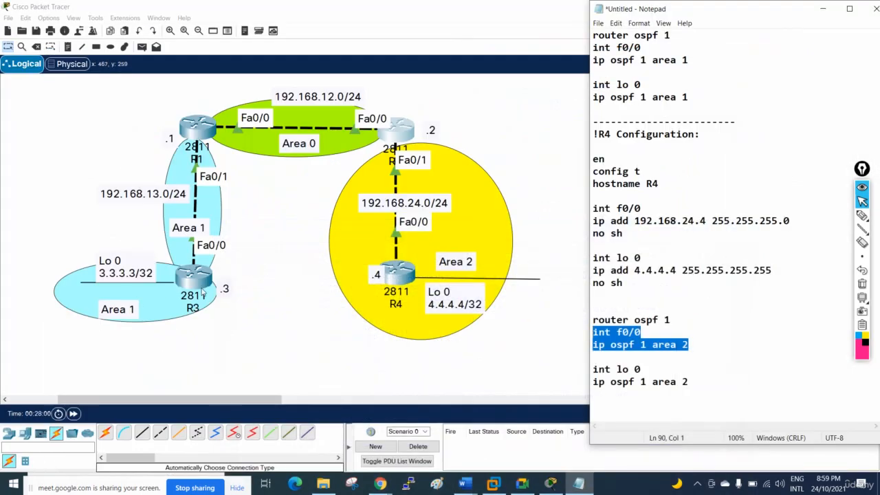
Step: Ping 4.4.4.4 from R3's command line, highlight the success count in the result, and close R3's window
left_click(202, 294)
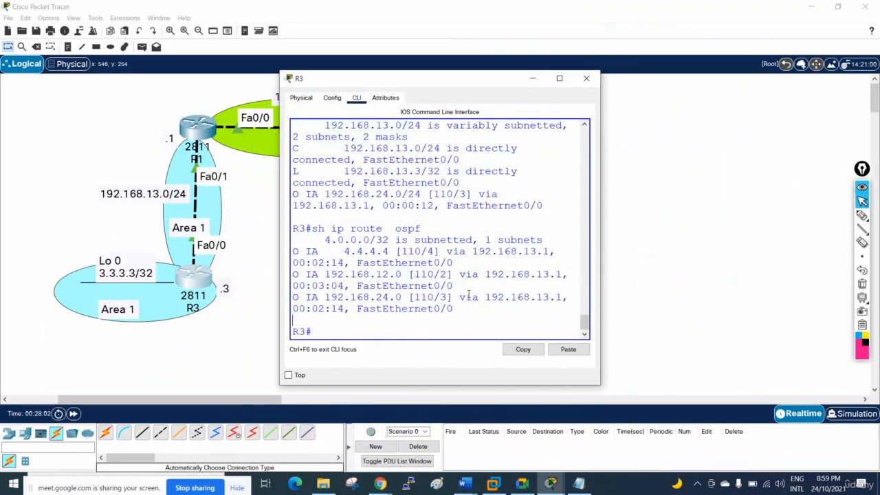
left_click(559, 78)
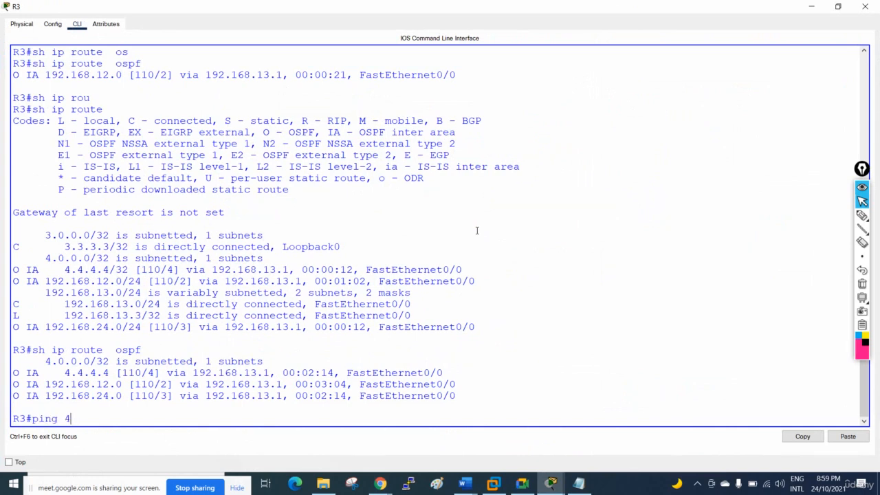
type("4.4.")
key("Return")
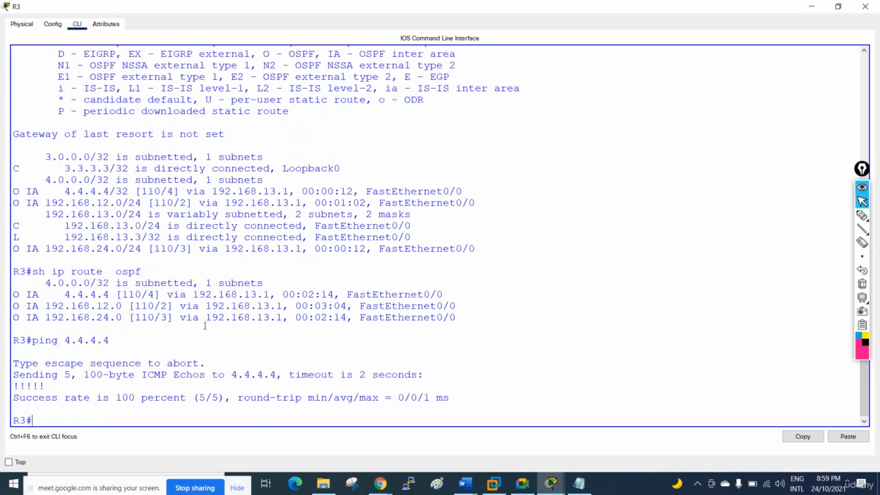
left_click_drag(222, 398, 206, 397)
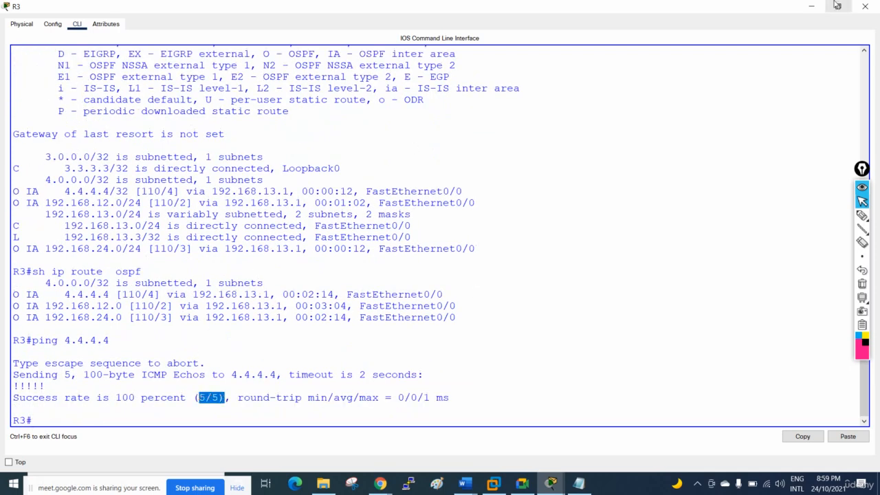
left_click(864, 6)
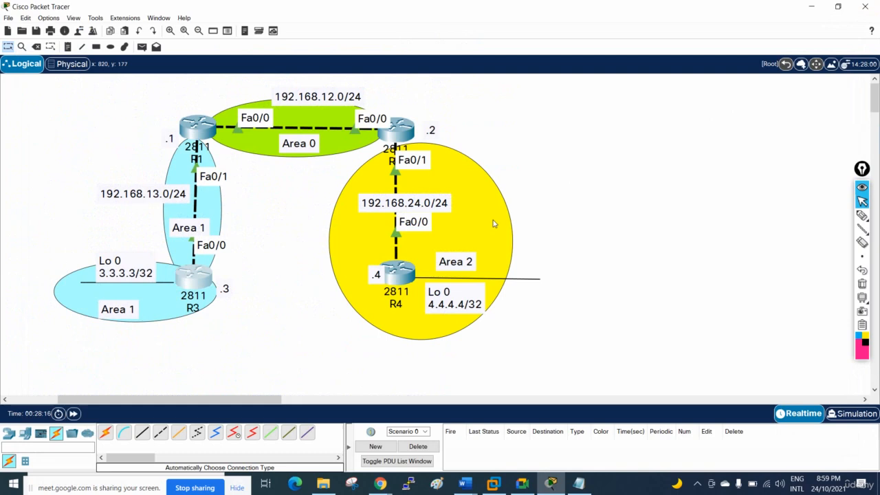
Step: Mark the Area 0 link between R1 and R2 with the pen, circling the Area 0 label and marking both Fa0/0 ends
left_click(862, 215)
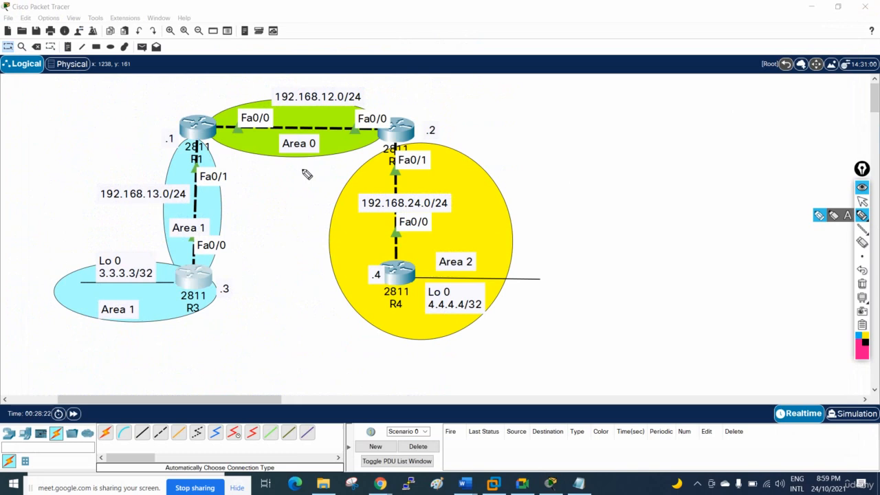
mouse_move(217, 129)
left_mouse_down()
mouse_move(368, 123)
mouse_move(216, 141)
mouse_move(344, 121)
mouse_move(304, 129)
mouse_move(239, 121)
mouse_move(221, 148)
mouse_move(368, 107)
mouse_move(369, 133)
mouse_move(313, 144)
left_mouse_up()
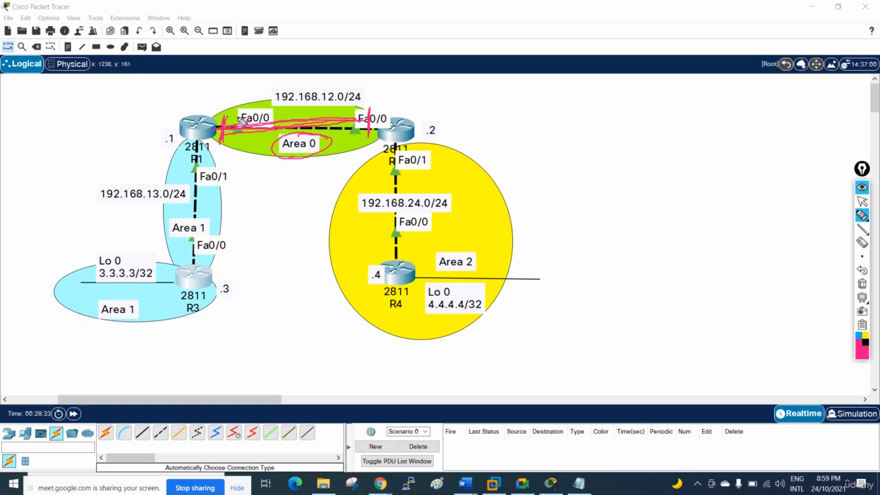
mouse_move(242, 121)
left_mouse_down()
mouse_move(228, 150)
mouse_move(232, 136)
left_mouse_up()
left_click_drag(369, 109, 371, 130)
Step: Trace the Area 1 link between R1 and R3 with the pen, marking its interface ends and R3's Lo 0 connection
mouse_move(196, 158)
left_mouse_down()
mouse_move(196, 138)
mouse_move(195, 265)
mouse_move(199, 172)
mouse_move(199, 232)
left_mouse_up()
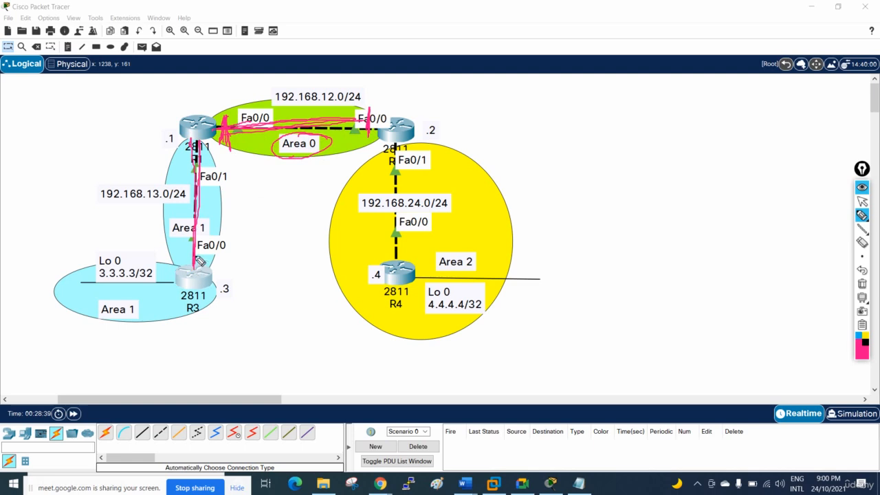
left_click_drag(188, 165, 220, 155)
mouse_move(183, 257)
left_mouse_down()
mouse_move(210, 255)
mouse_move(166, 288)
left_mouse_up()
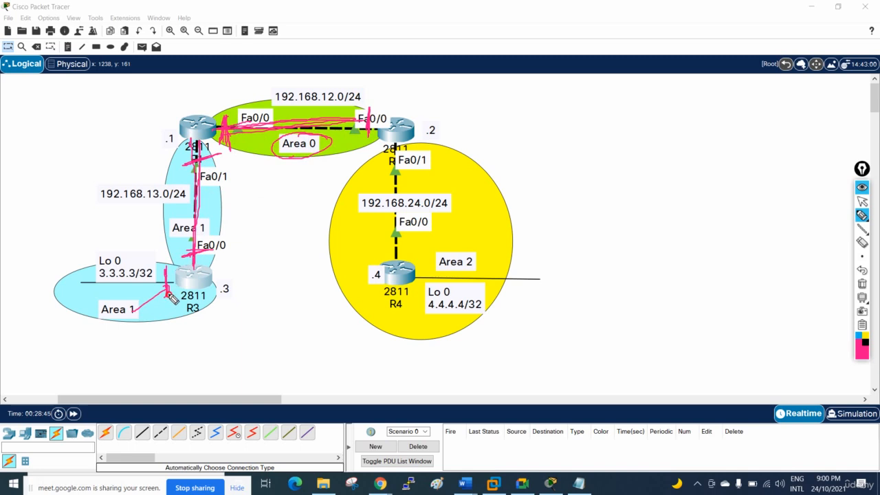
left_click(144, 309)
Step: Trace the Area 2 link between R2 and R4, underline 192.168.24.0/24, circle both interface ends, and clear all pen annotations
mouse_move(396, 157)
left_mouse_down()
mouse_move(397, 271)
mouse_move(397, 185)
left_mouse_up()
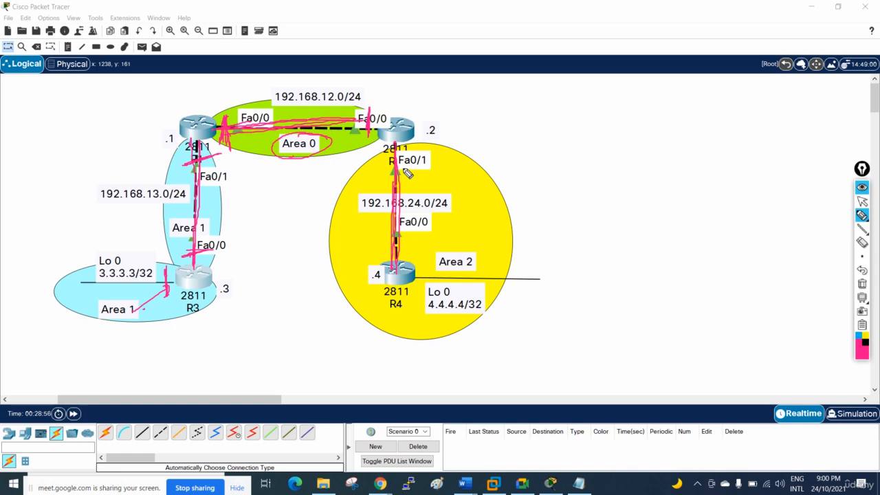
mouse_move(409, 213)
left_mouse_down()
mouse_move(375, 214)
mouse_move(435, 213)
left_mouse_up()
mouse_move(433, 163)
left_mouse_down()
mouse_move(389, 156)
mouse_move(431, 163)
left_mouse_up()
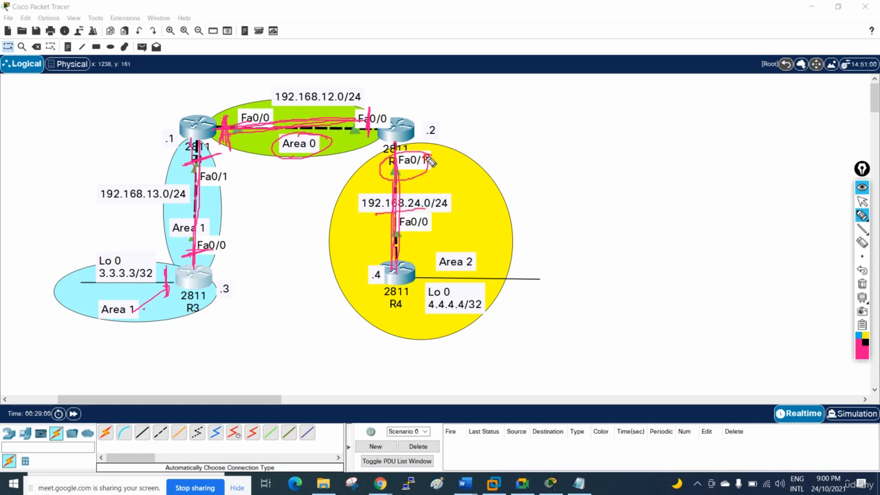
left_click_drag(410, 261, 412, 256)
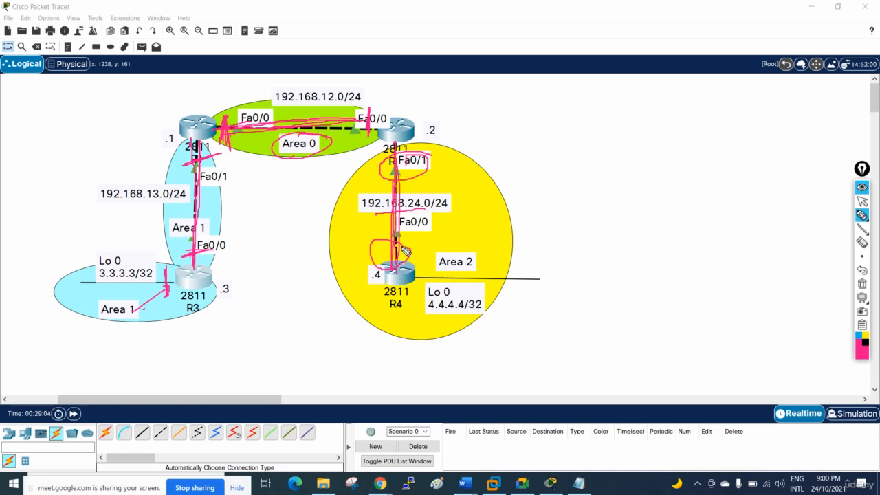
left_click(861, 284)
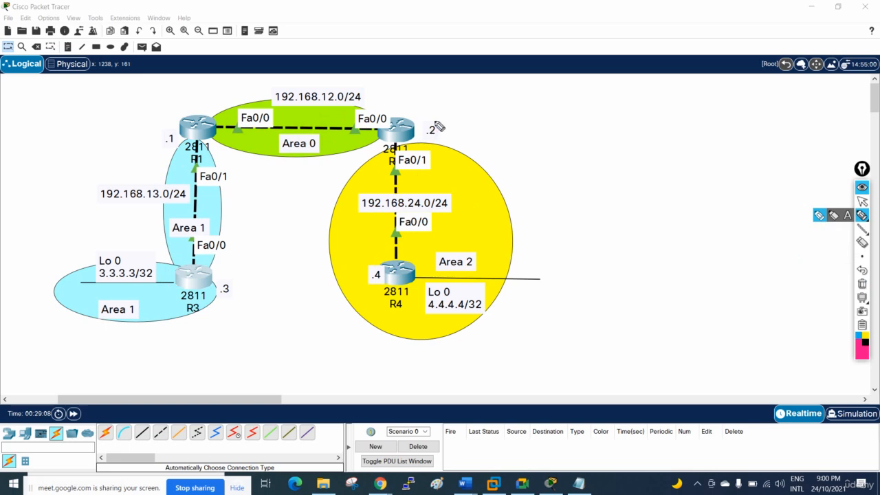
Step: Draw pen arrows pointing at R2 and R1 and handwrite ABR beside R2
mouse_move(412, 113)
left_mouse_down()
mouse_move(413, 122)
mouse_move(490, 93)
left_mouse_up()
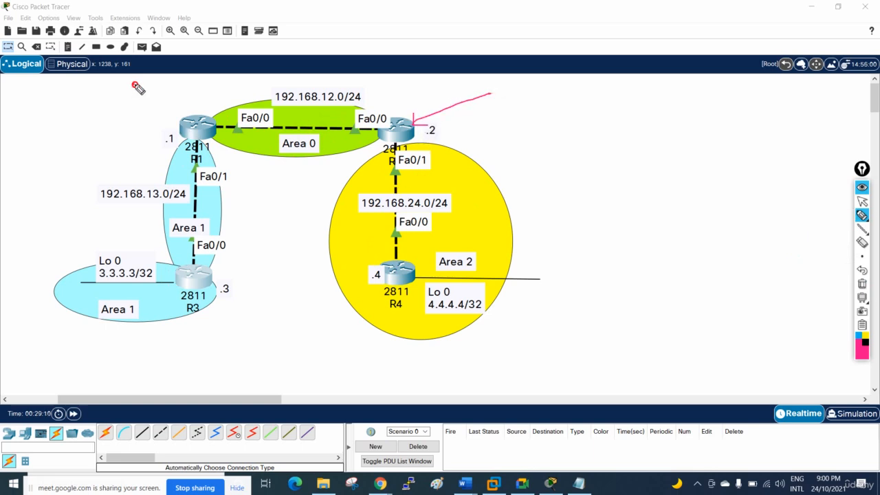
left_click_drag(134, 85, 186, 116)
mouse_move(471, 131)
left_mouse_down()
mouse_move(506, 114)
mouse_move(522, 121)
left_mouse_up()
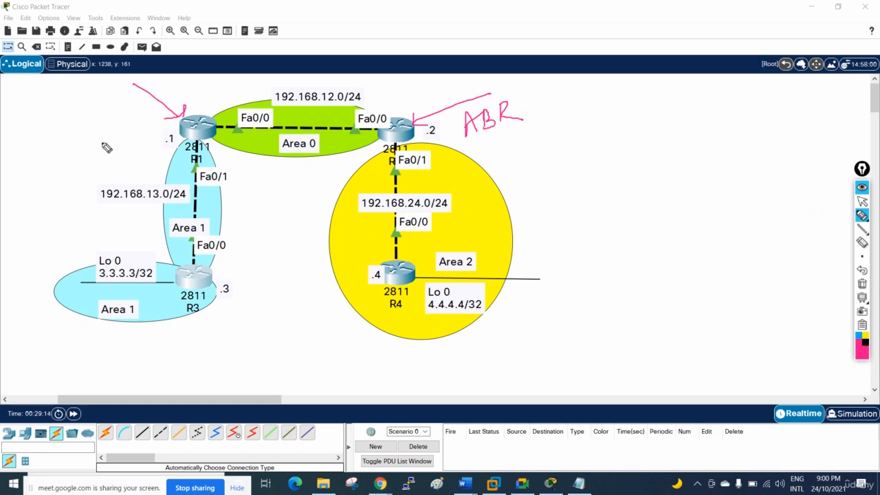
Step: Handwrite the command "sh ip OSPF" in the empty area beside the topology and underline OSPF
mouse_move(610, 145)
left_mouse_down()
mouse_move(597, 164)
mouse_move(646, 157)
mouse_move(656, 166)
mouse_move(657, 153)
mouse_move(688, 137)
mouse_move(696, 145)
left_mouse_up()
left_click(645, 140)
mouse_move(708, 132)
left_mouse_down()
mouse_move(710, 144)
mouse_move(722, 127)
left_mouse_up()
left_click_drag(721, 126, 729, 124)
left_click_drag(704, 154, 666, 165)
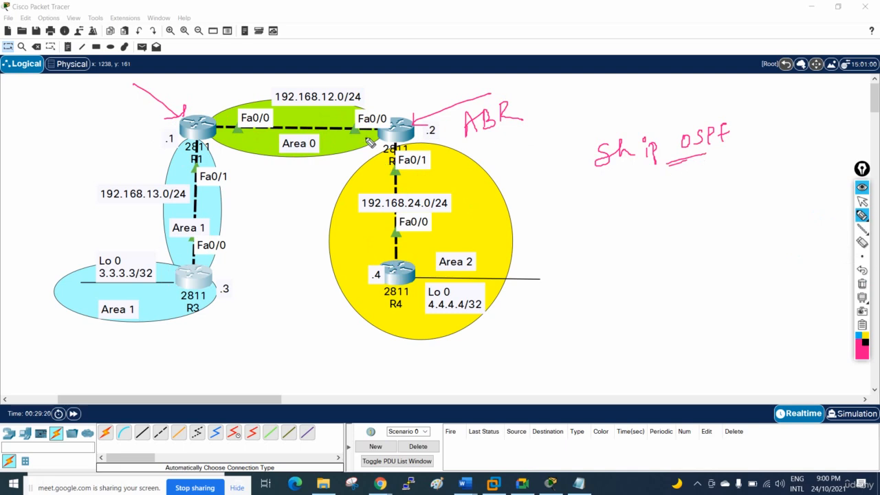
Step: Handwrite and underline ABR beside R1, and erase all pen annotations from the topology
mouse_move(118, 135)
left_mouse_down()
mouse_move(128, 120)
mouse_move(134, 132)
left_mouse_up()
mouse_move(136, 131)
left_mouse_down()
mouse_move(143, 121)
mouse_move(142, 134)
mouse_move(165, 121)
mouse_move(124, 154)
left_mouse_up()
left_click_drag(164, 146, 130, 158)
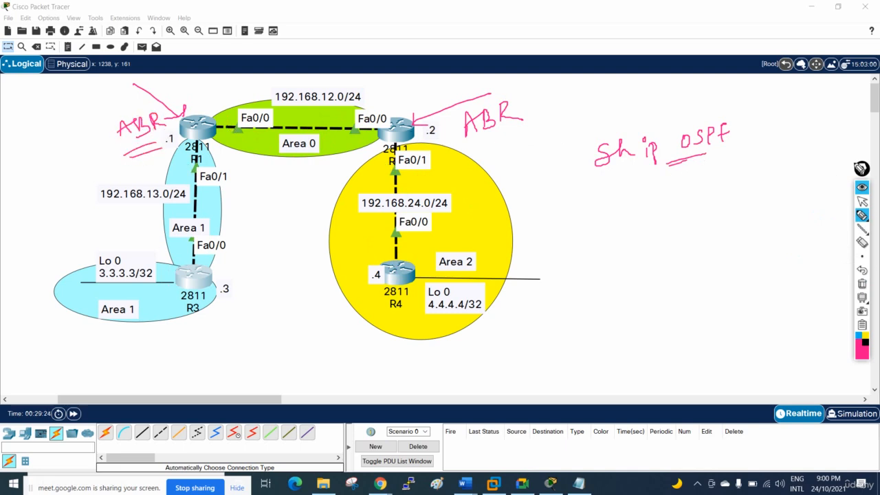
left_click(862, 201)
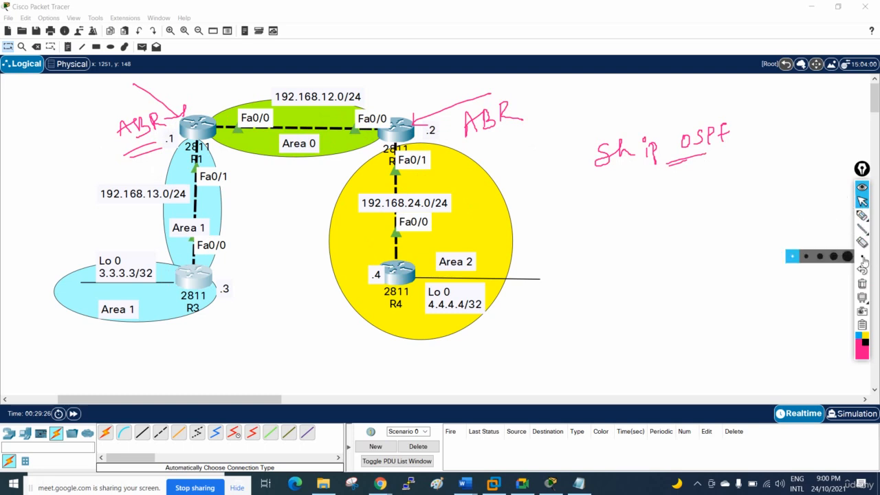
left_click(862, 283)
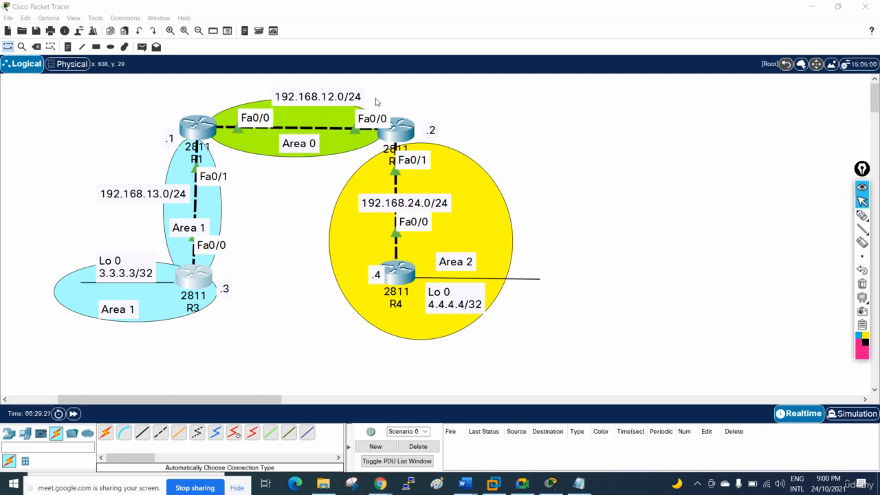
Step: Add a text note reading "OSPF Multi Area Lab" above and to the left of R1, and return to the selection tool
left_click(67, 50)
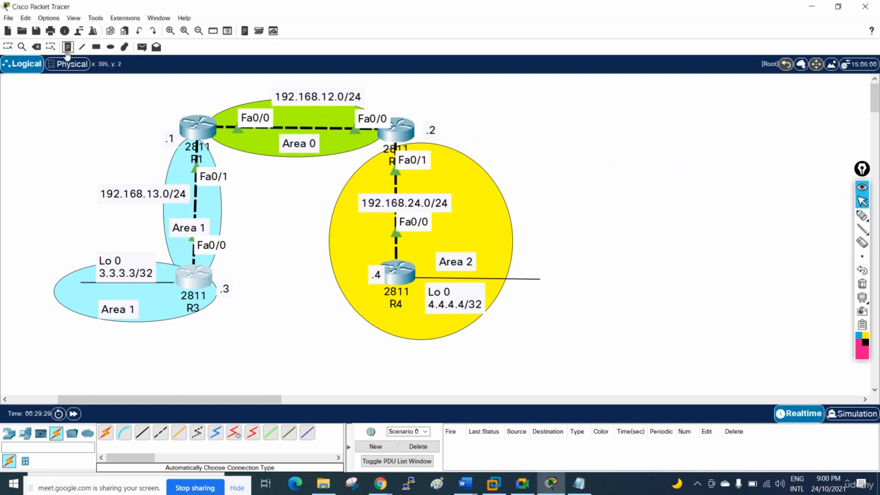
left_click(53, 85)
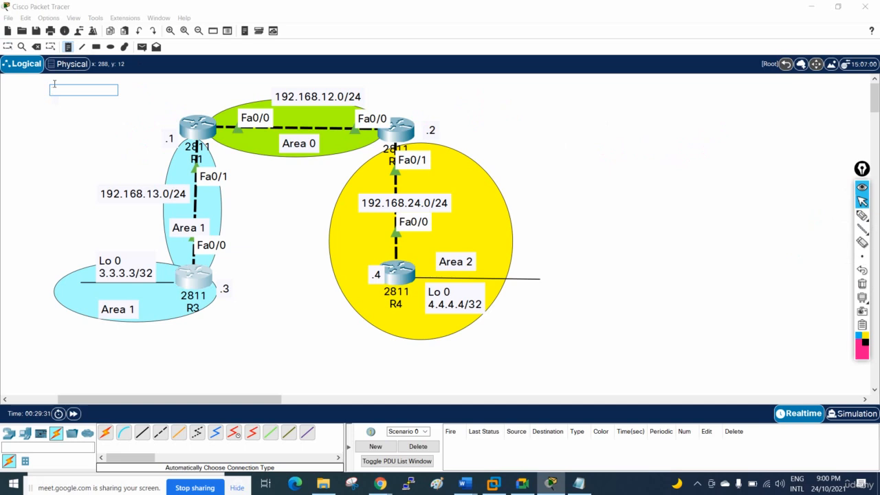
type("0")
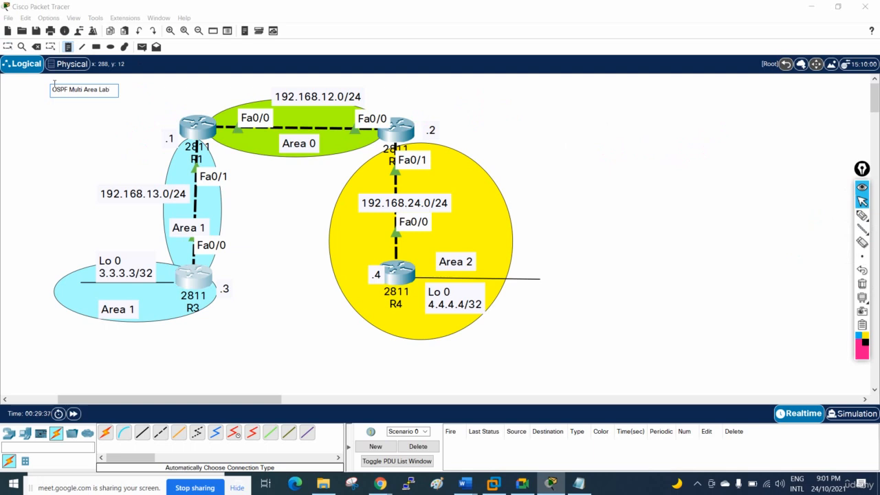
left_click(490, 132)
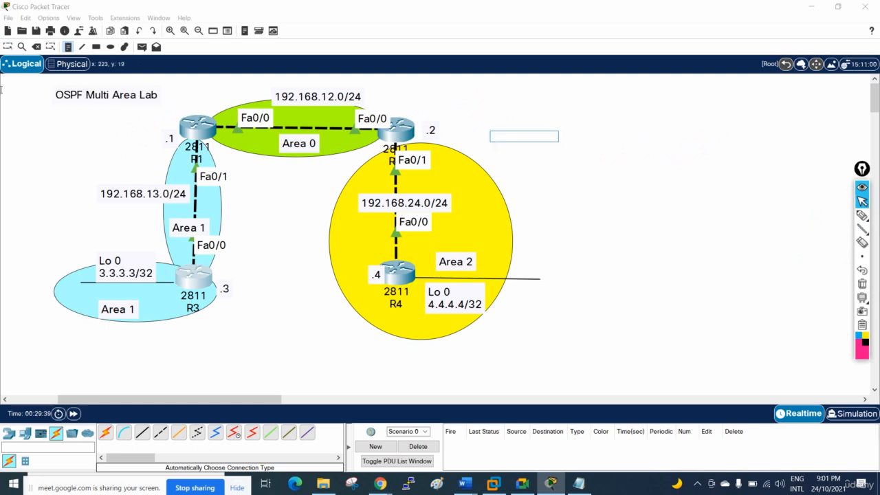
left_click(7, 46)
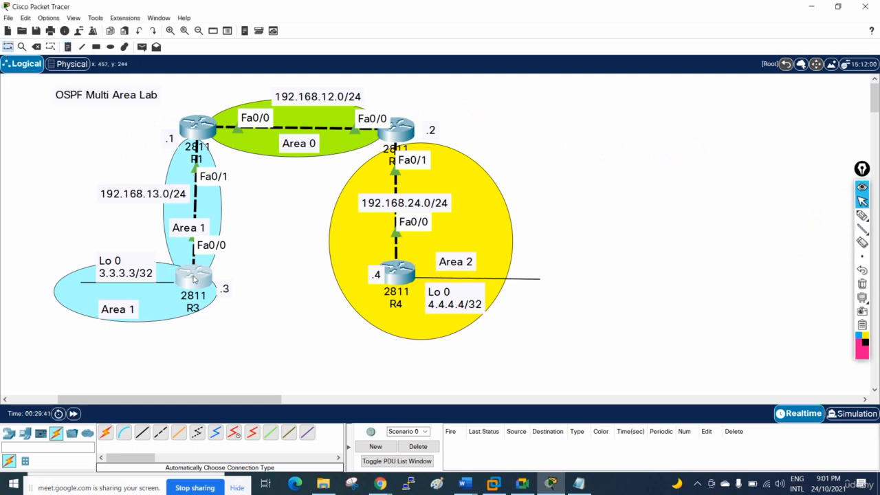
Step: Save R3's configuration with wr at its command line and close R3's window
left_click(194, 279)
left_click(520, 179)
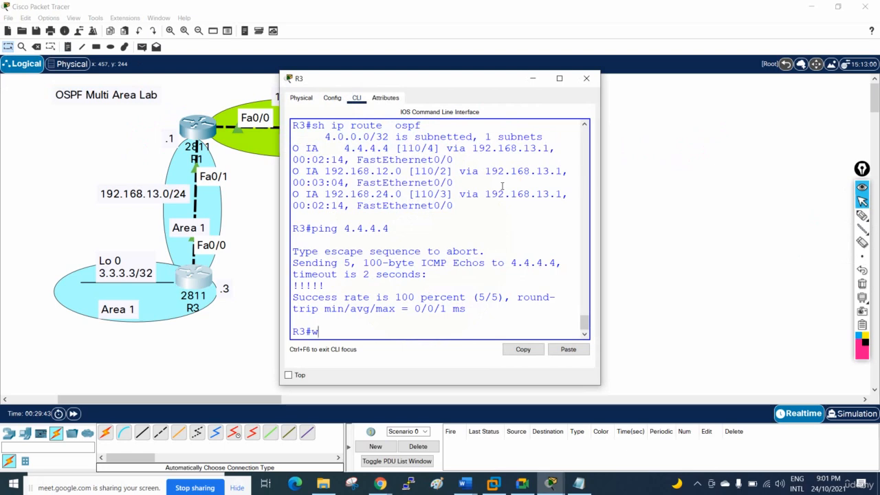
type("wr")
key("Return")
key("Return")
key("Return")
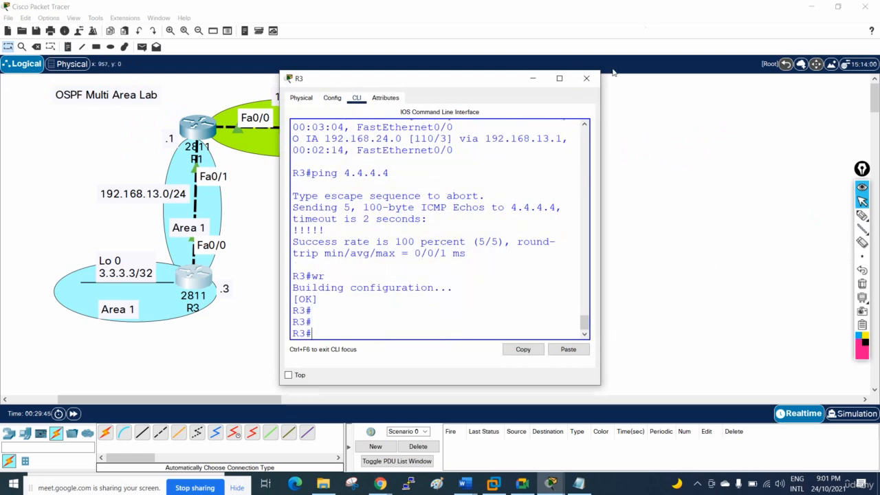
left_click(586, 79)
Step: Save R1's configuration with wr in its maximized command line and close R1's window
left_click(197, 127)
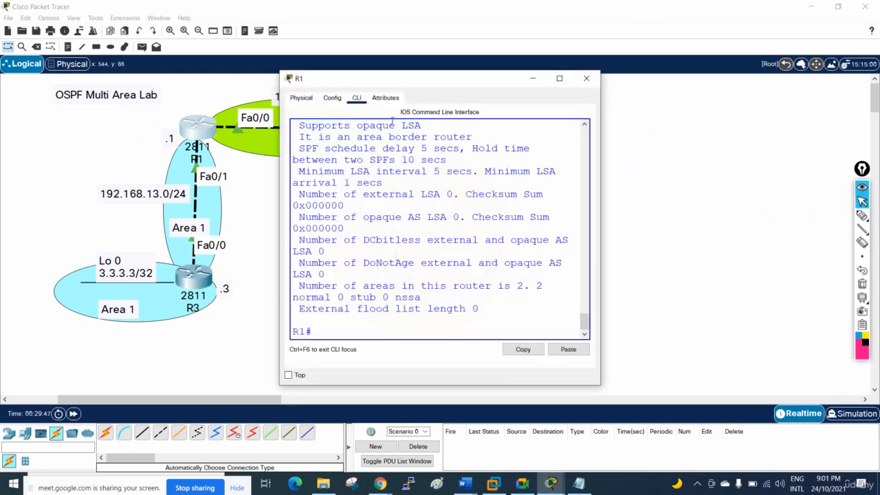
left_click(558, 78)
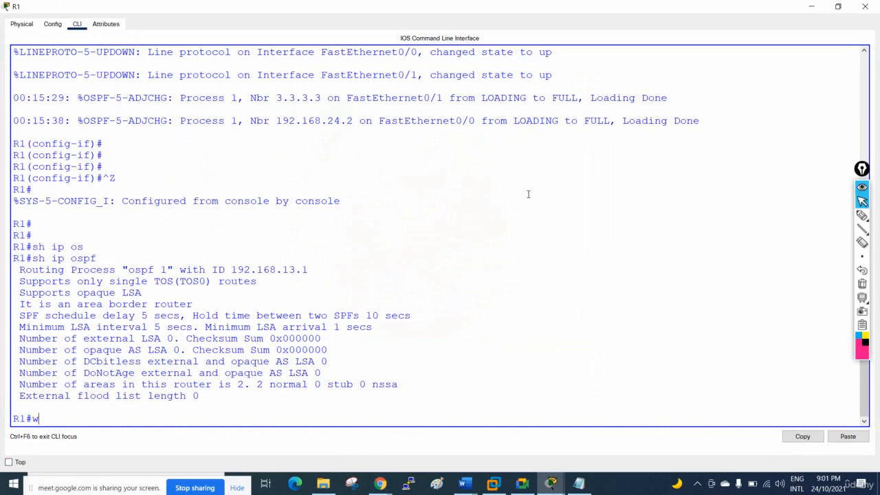
type("wr")
key("Return")
left_click(864, 6)
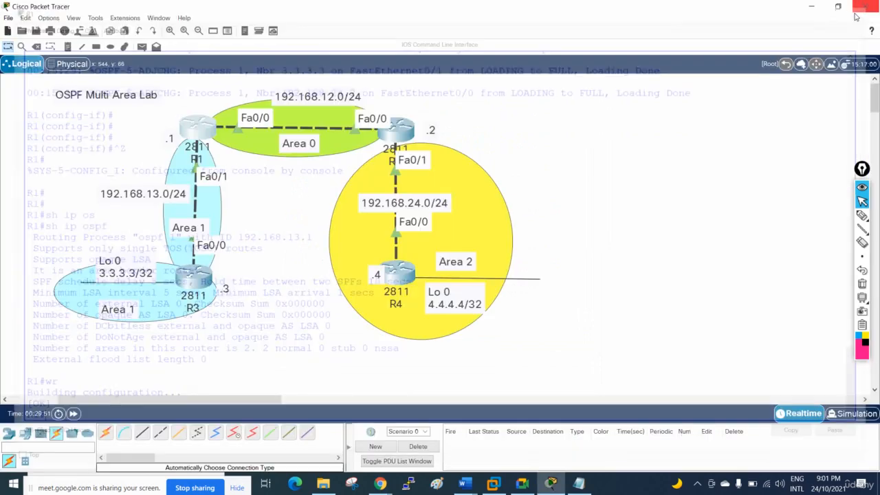
Step: Save R2's configuration with wr in its maximized command line and close R2's window
left_click(398, 132)
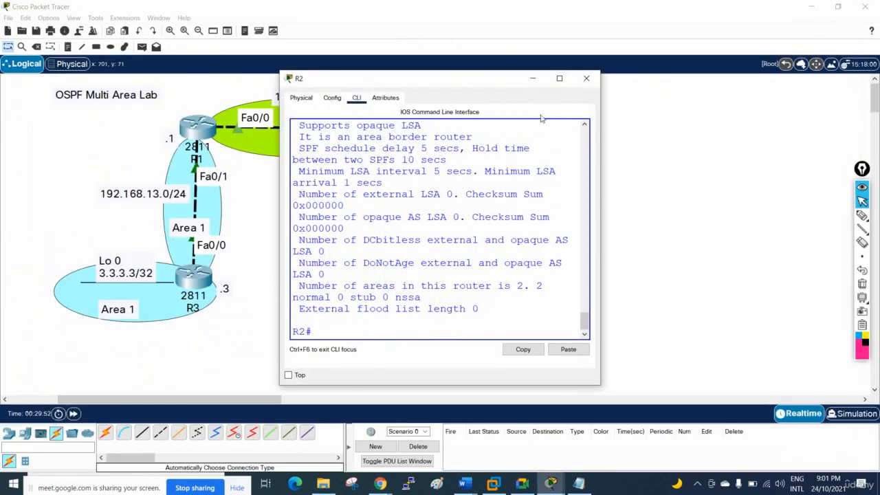
left_click(559, 78)
type("wr")
key("Return")
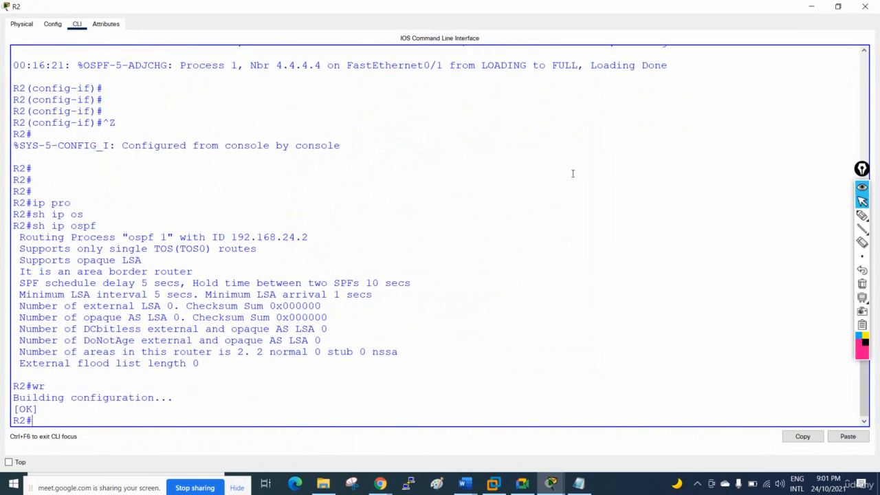
left_click(865, 6)
Step: Save R4's configuration with wr in its maximized command line and close R4's window
left_click(389, 275)
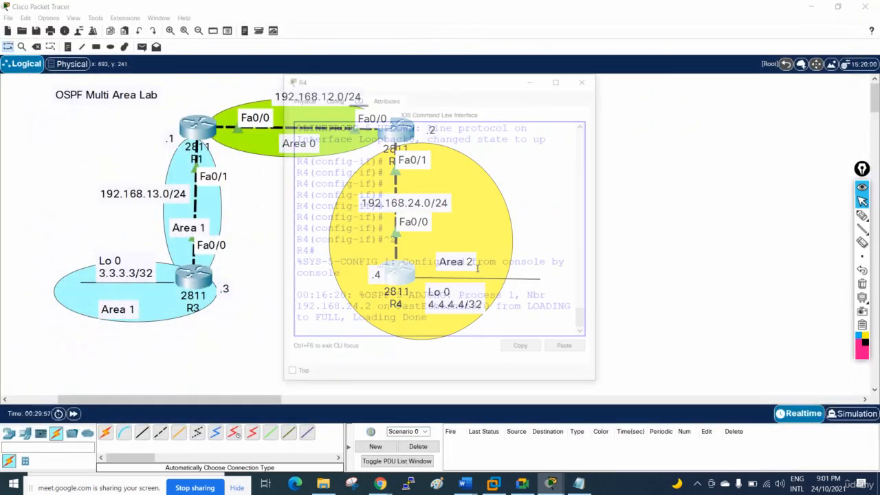
left_click(559, 78)
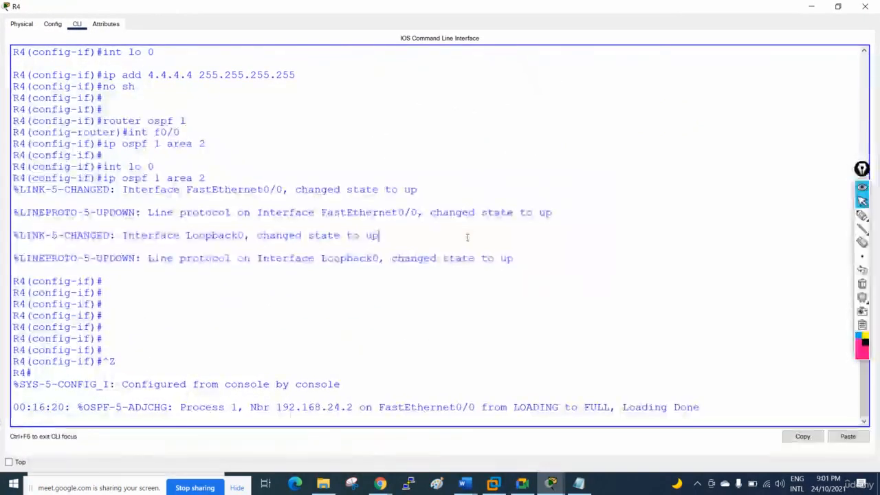
key("Return")
key("Return")
key("Return")
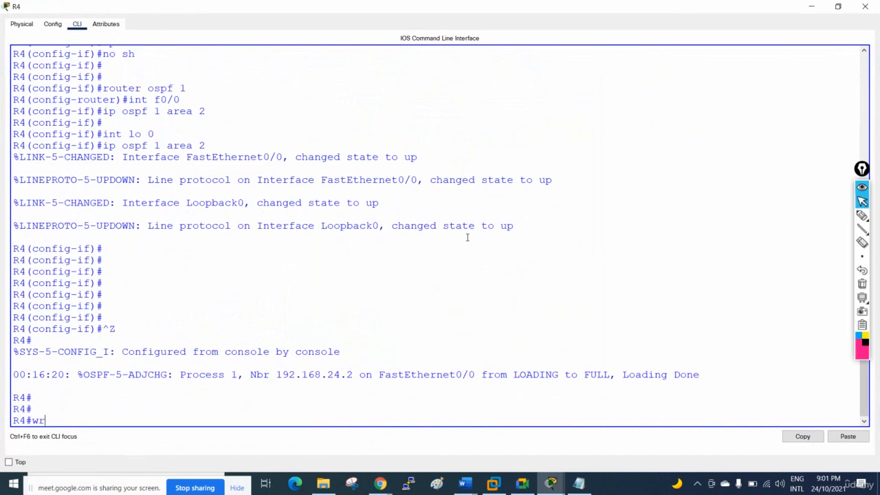
type("wr")
key("Return")
key("Return")
key("Return")
left_click(865, 6)
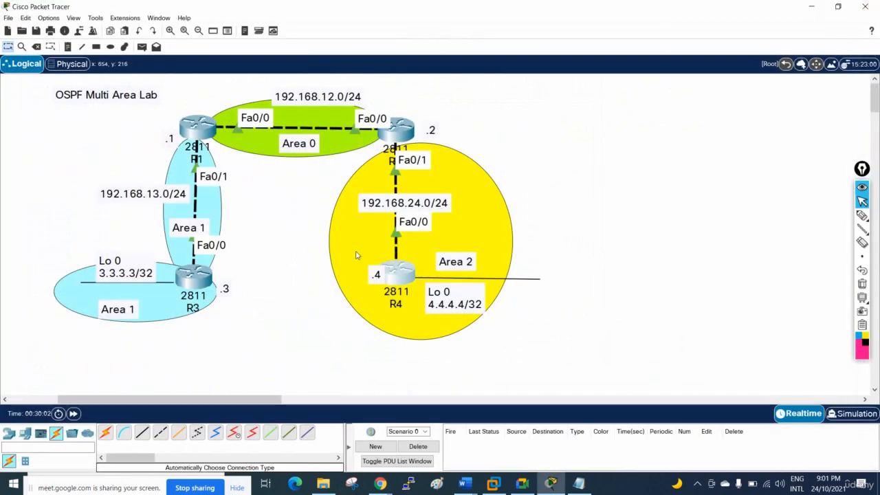